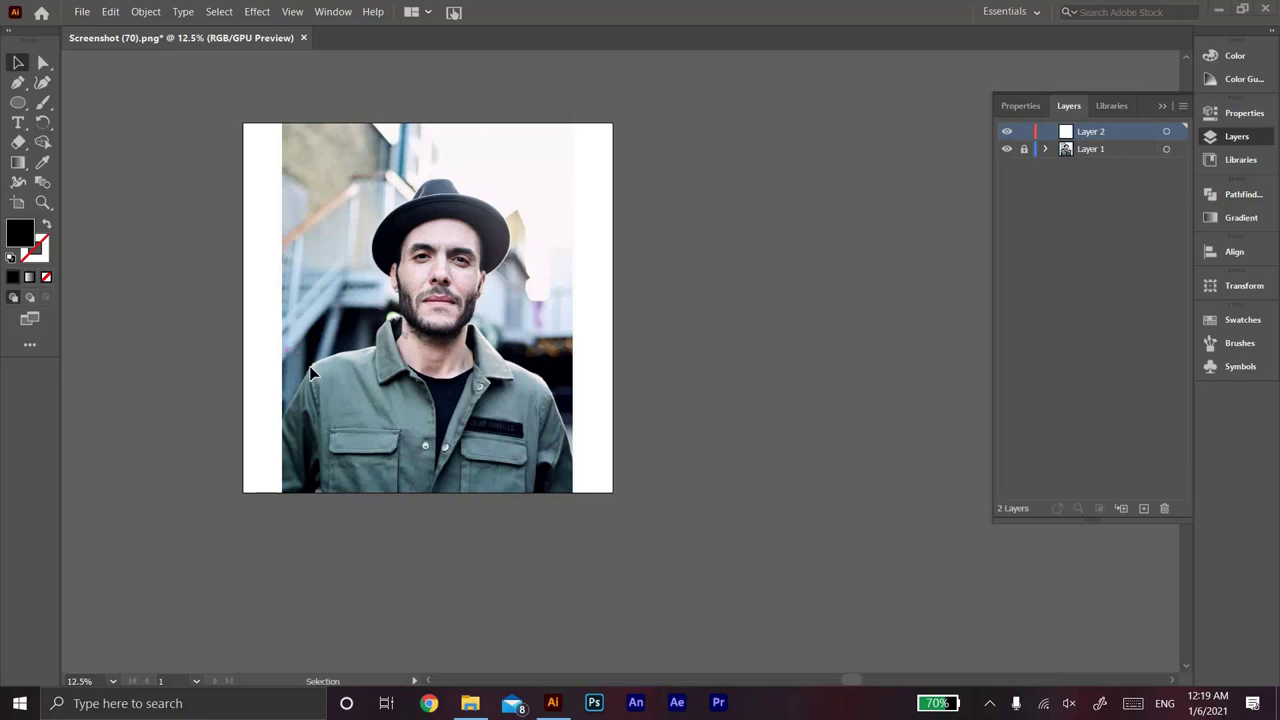
Step: Zoom in on the face and trace the left ear with the Paintbrush
drag(312, 312, 380, 312)
key(b)
drag(340, 265, 352, 360)
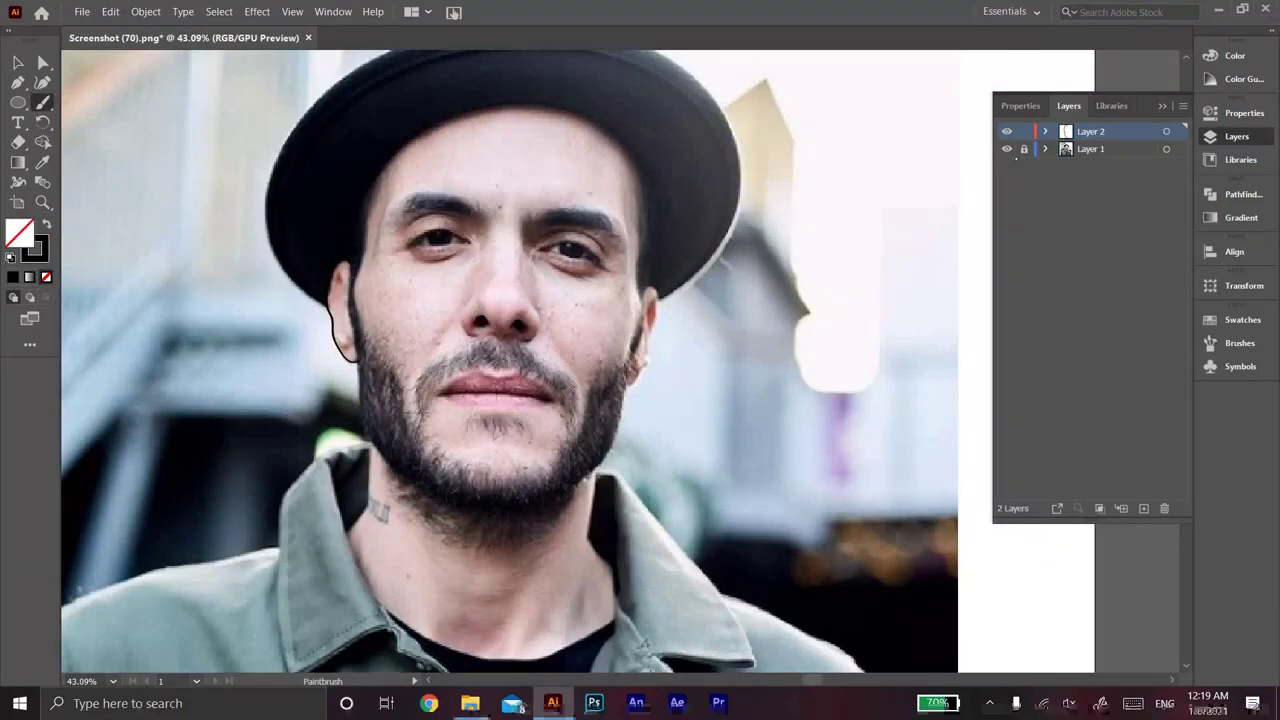
Step: Set the underlying photo's opacity to 80% and show the layers list
click(1166, 148)
click(1020, 105)
text(80)
key(Return)
click(1058, 105)
Step: Brush-trace the left and right temple lines and the hairline under the hat
click(43, 102)
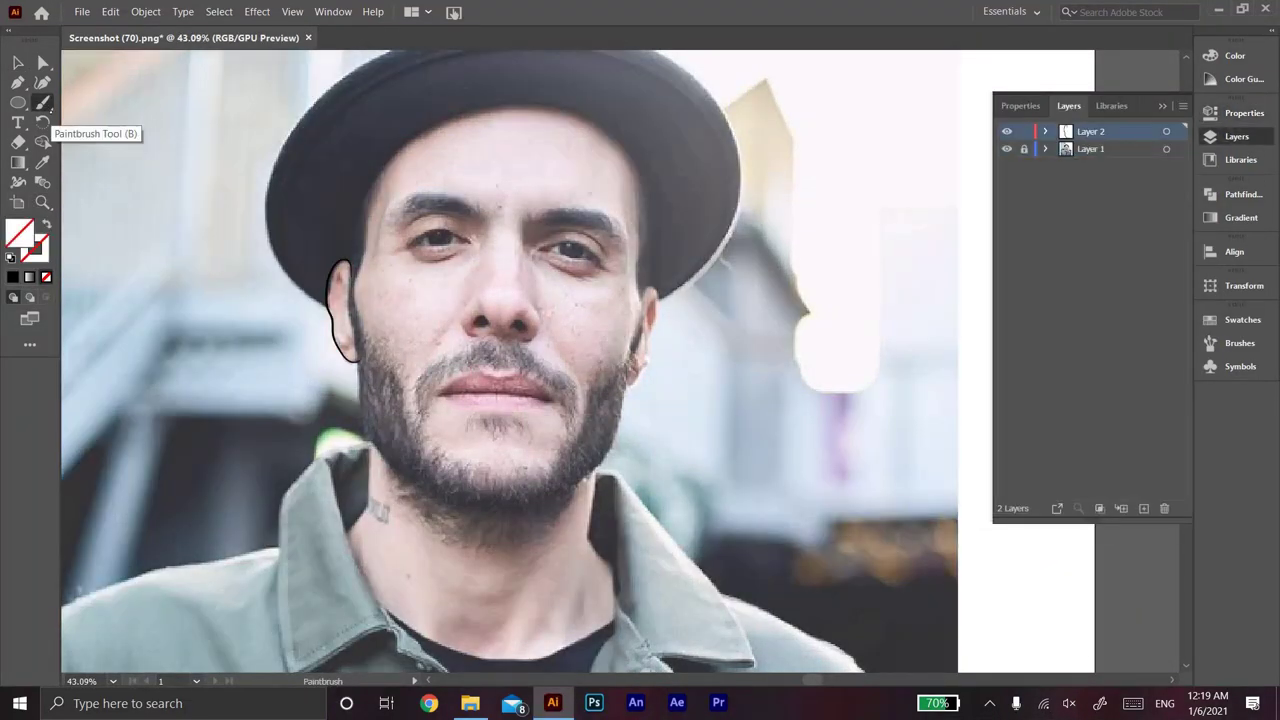
drag(388, 180, 372, 262)
drag(620, 178, 627, 276)
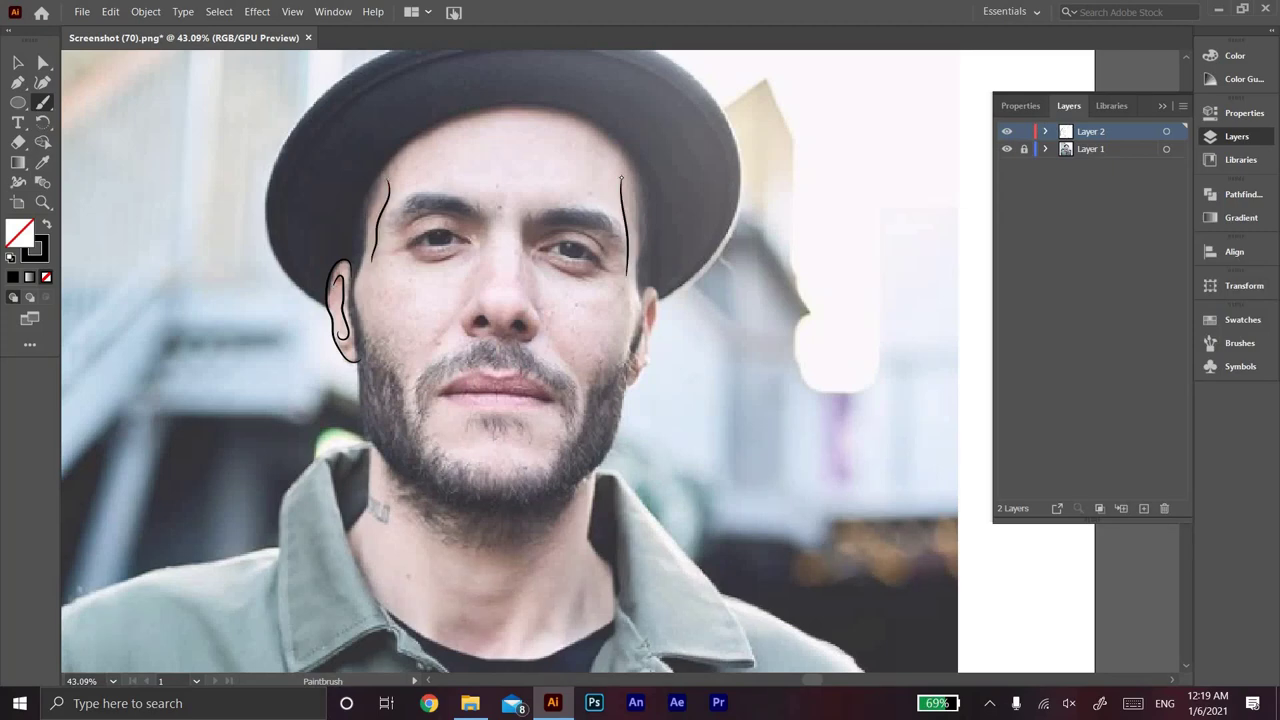
drag(364, 224, 366, 222)
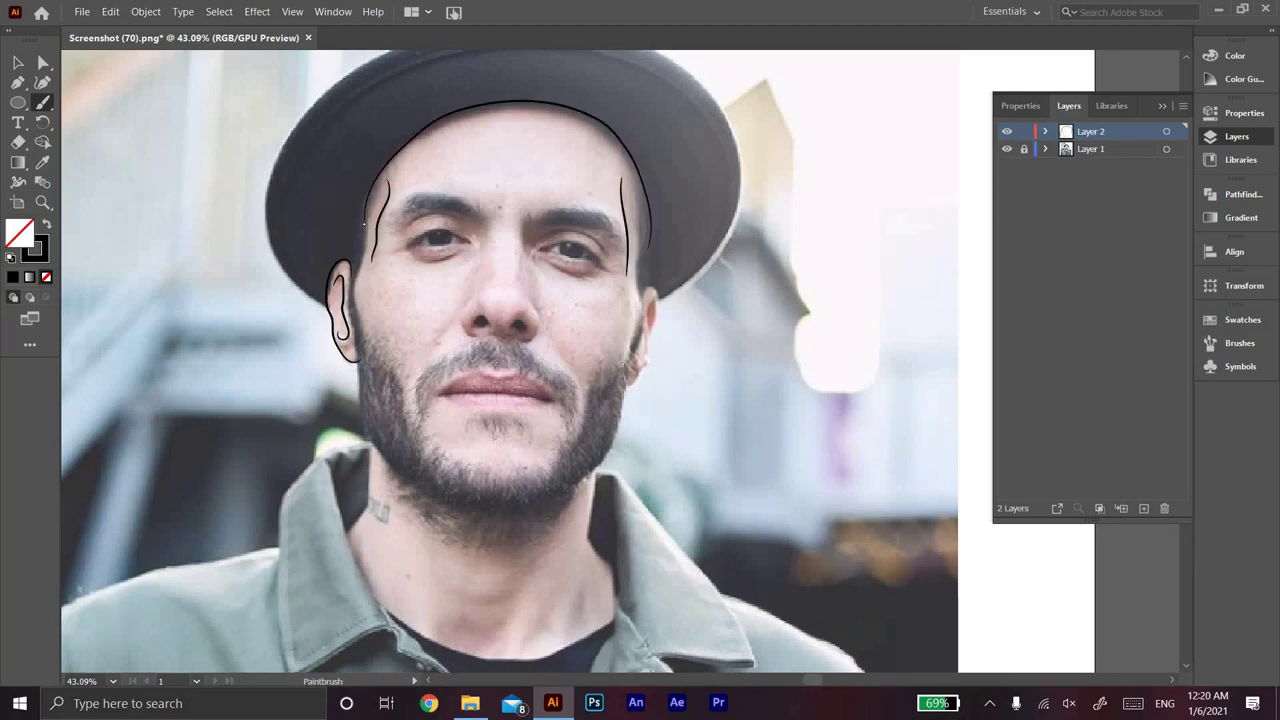
drag(331, 303, 291, 383)
Step: Trace the hat outline, the right brim edge, and the right ear and jawline
drag(400, 105, 520, 100)
drag(612, 404, 588, 462)
drag(704, 232, 622, 376)
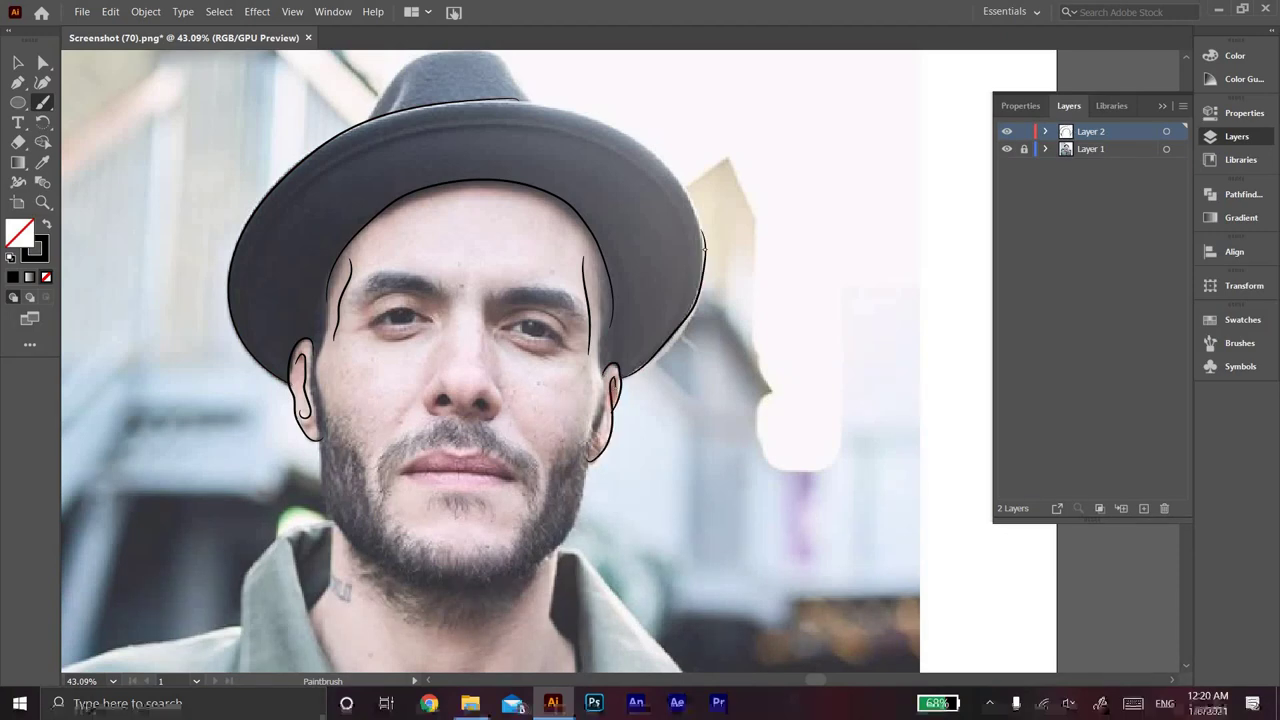
drag(689, 313, 689, 201)
drag(483, 100, 380, 220)
scroll(370, 305, up, 5)
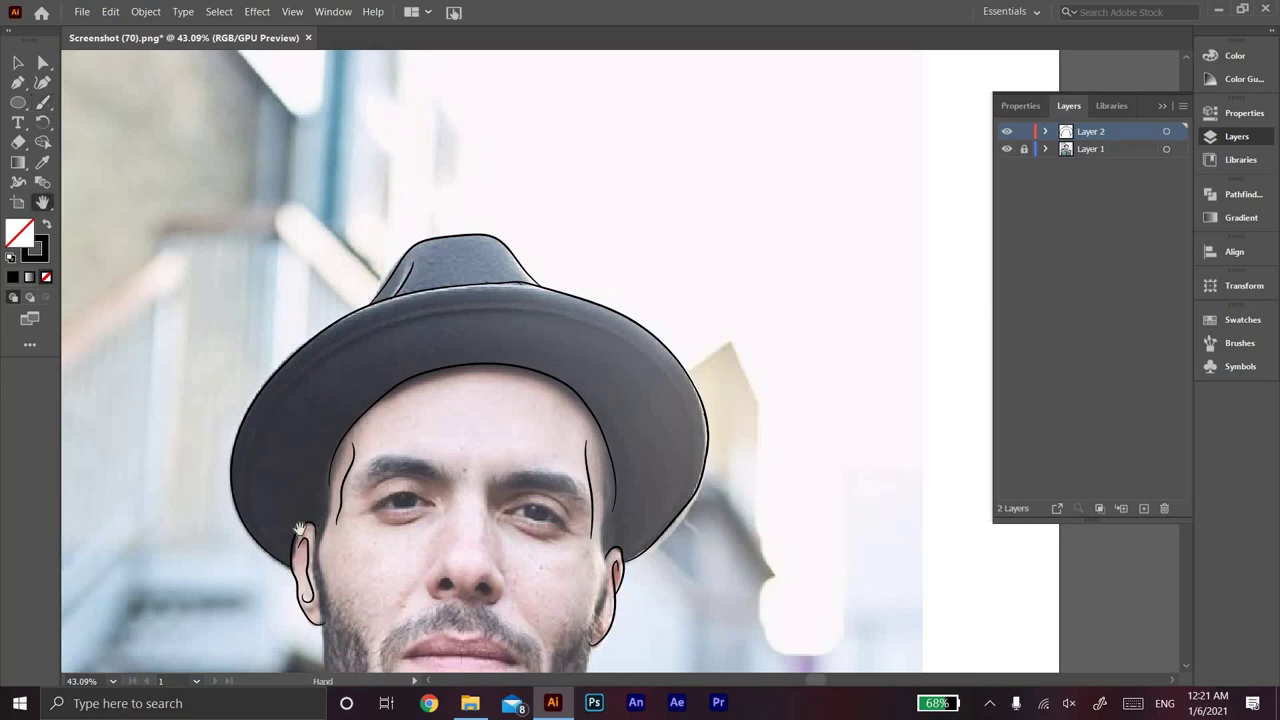
scroll(320, 440, down, 5)
scroll(354, 260, up, 5)
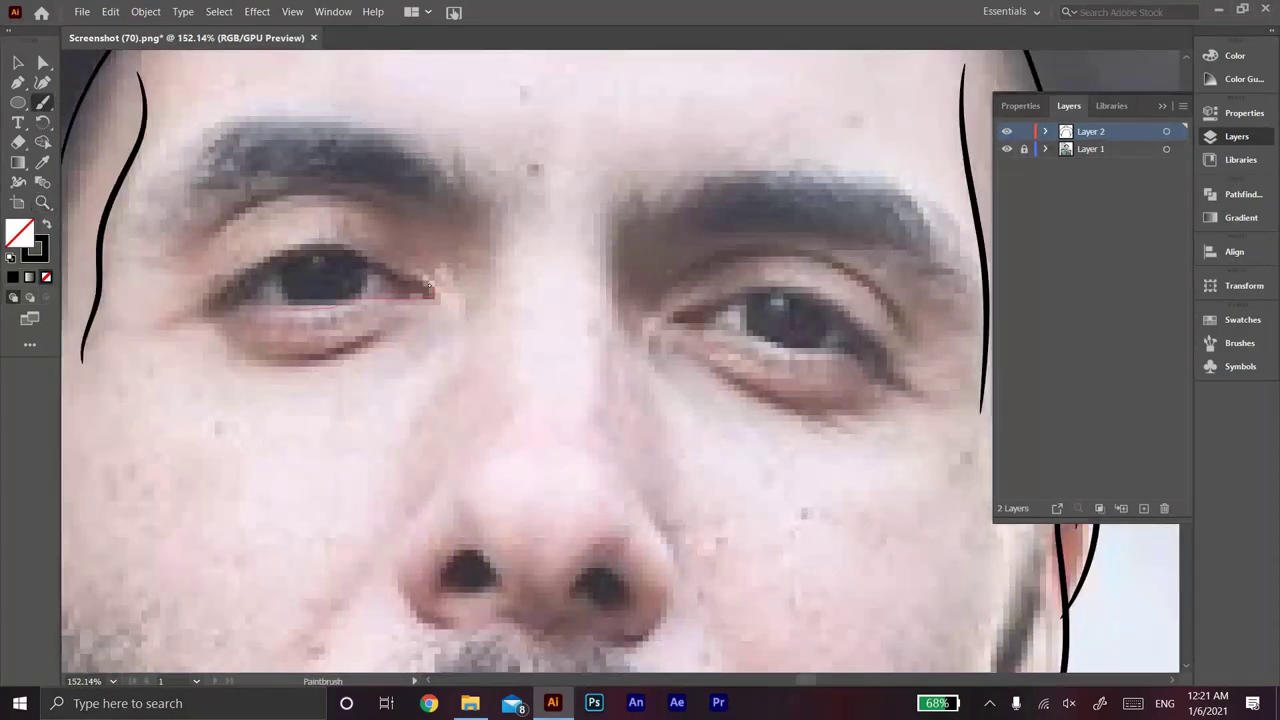
Step: Trace the left eye with its iris and the right eye's upper and lower lids
drag(429, 289, 430, 290)
drag(355, 255, 365, 262)
mouse_move(469, 347)
mouse_down()
mouse_move(539, 267)
mouse_move(134, 255)
mouse_up()
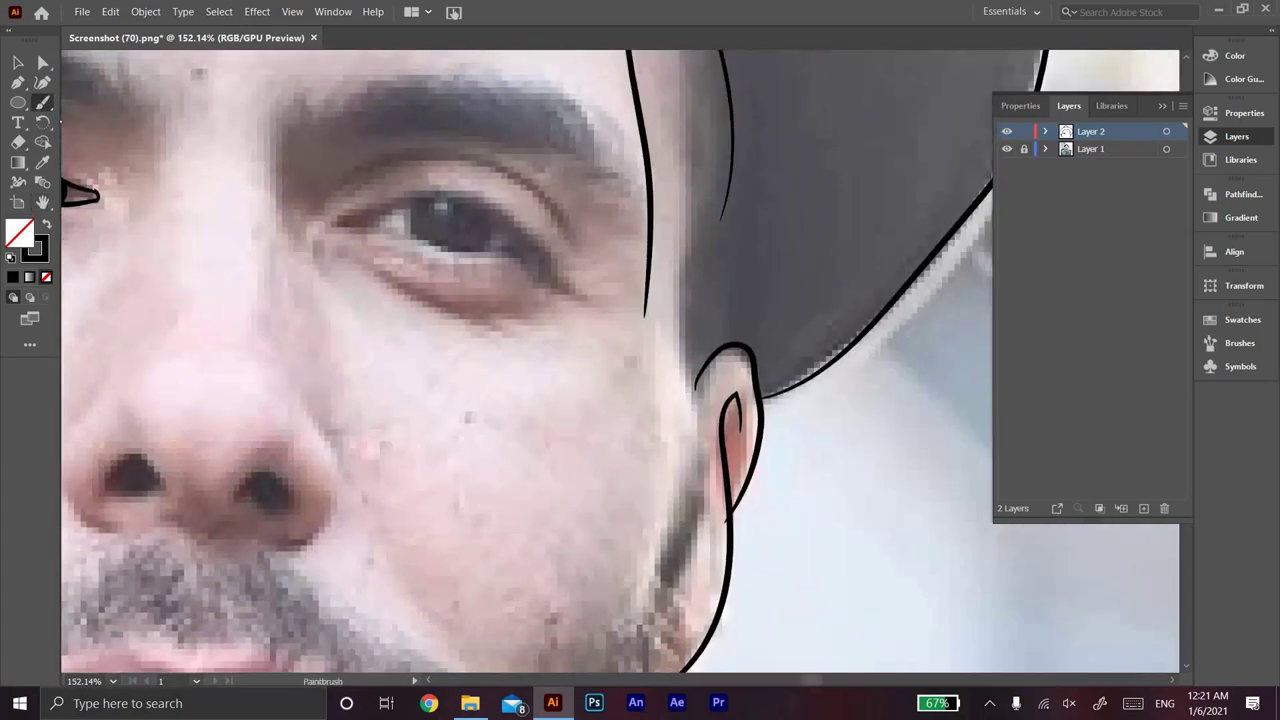
drag(376, 234, 578, 290)
drag(362, 231, 527, 248)
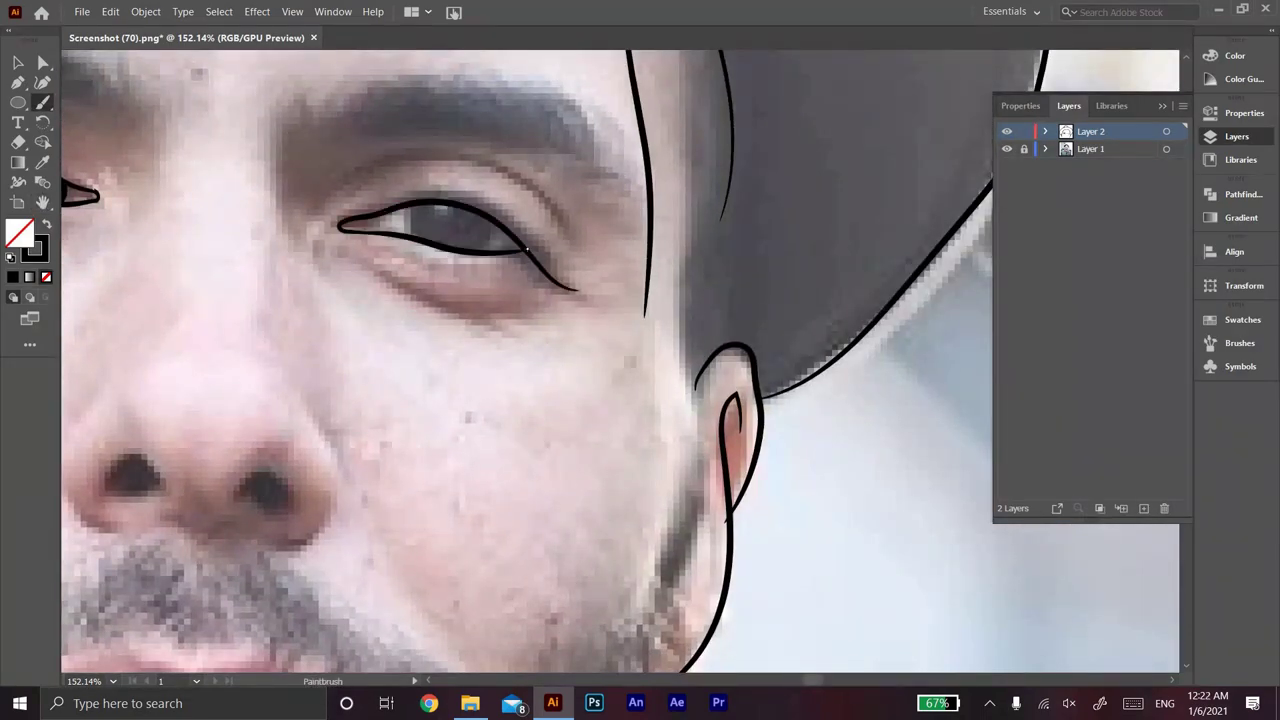
Step: Draw arcs above and lines below both eyes
scroll(329, 363, down, 5)
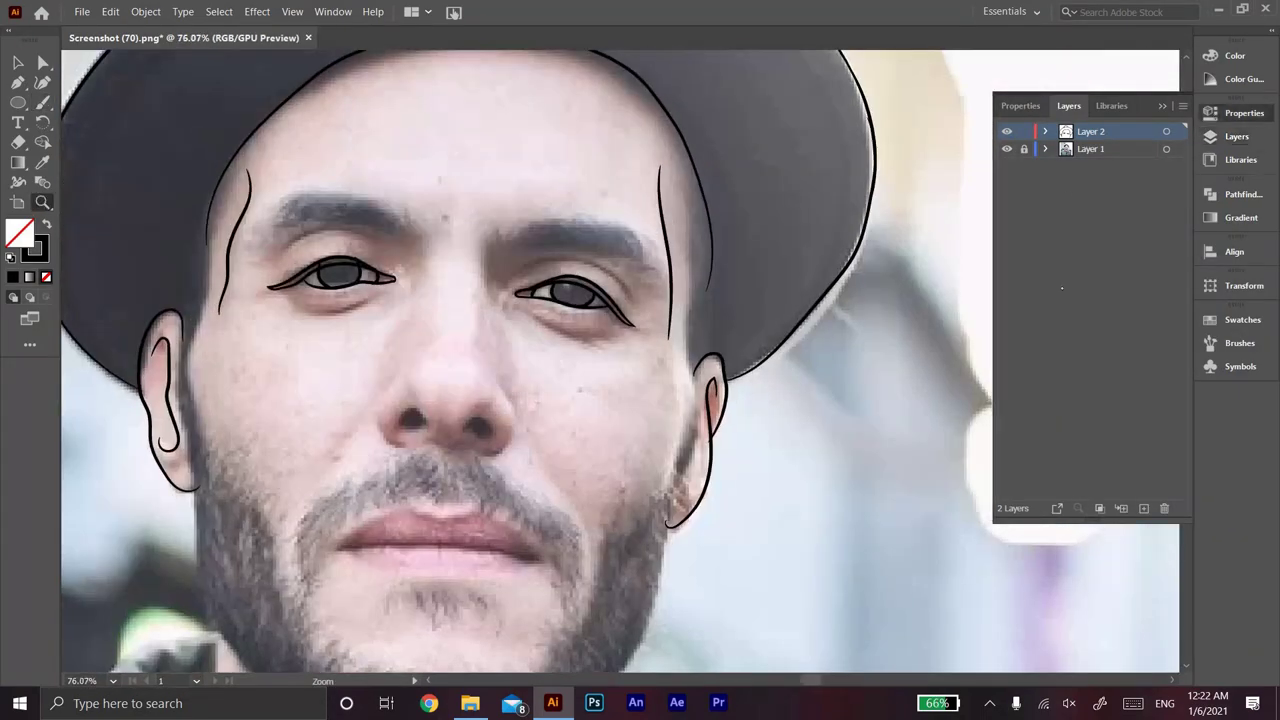
scroll(329, 363, up, 4)
drag(243, 256, 398, 238)
drag(387, 324, 300, 354)
drag(604, 290, 774, 318)
drag(614, 348, 727, 393)
Step: Trace the nose bridge, nose tip and both nostrils, then start the eyebrow's top edge
mouse_move(556, 258)
mouse_down()
mouse_move(573, 452)
mouse_move(600, 505)
mouse_move(520, 550)
mouse_up()
drag(428, 458, 466, 549)
drag(426, 508, 566, 540)
key(ctrl+0)
key(z)
click(381, 300)
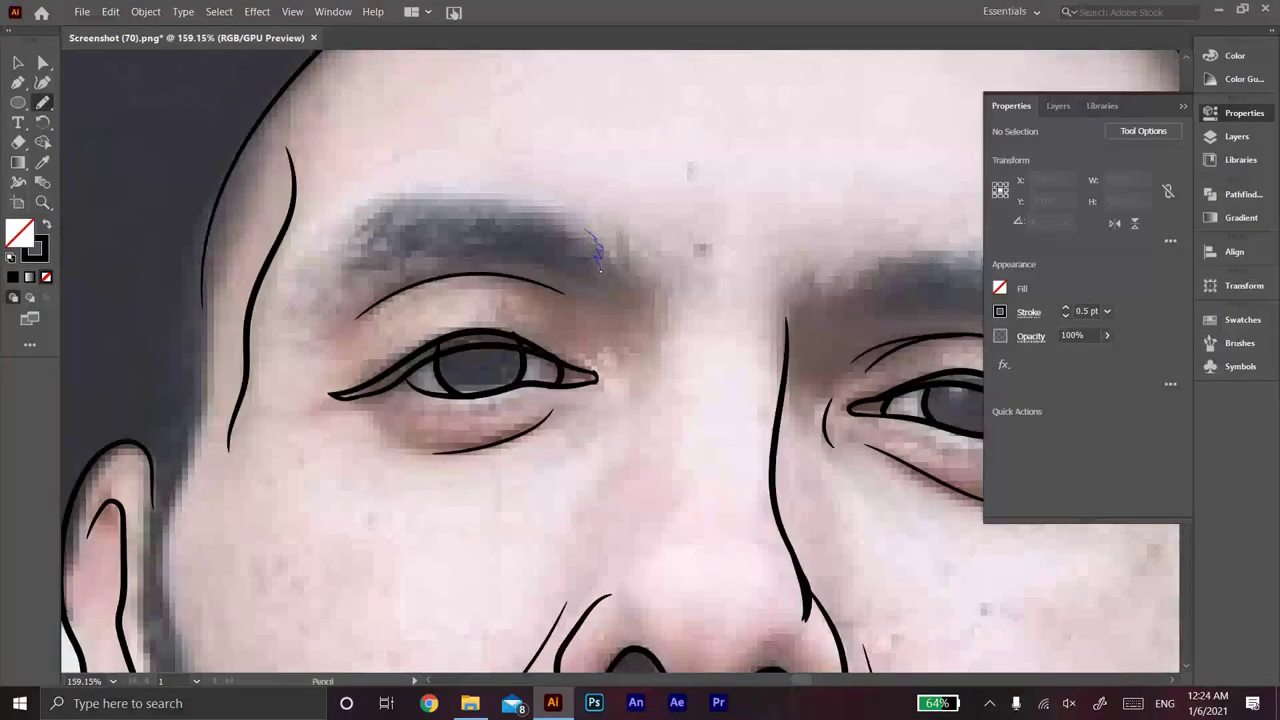
drag(600, 266, 601, 268)
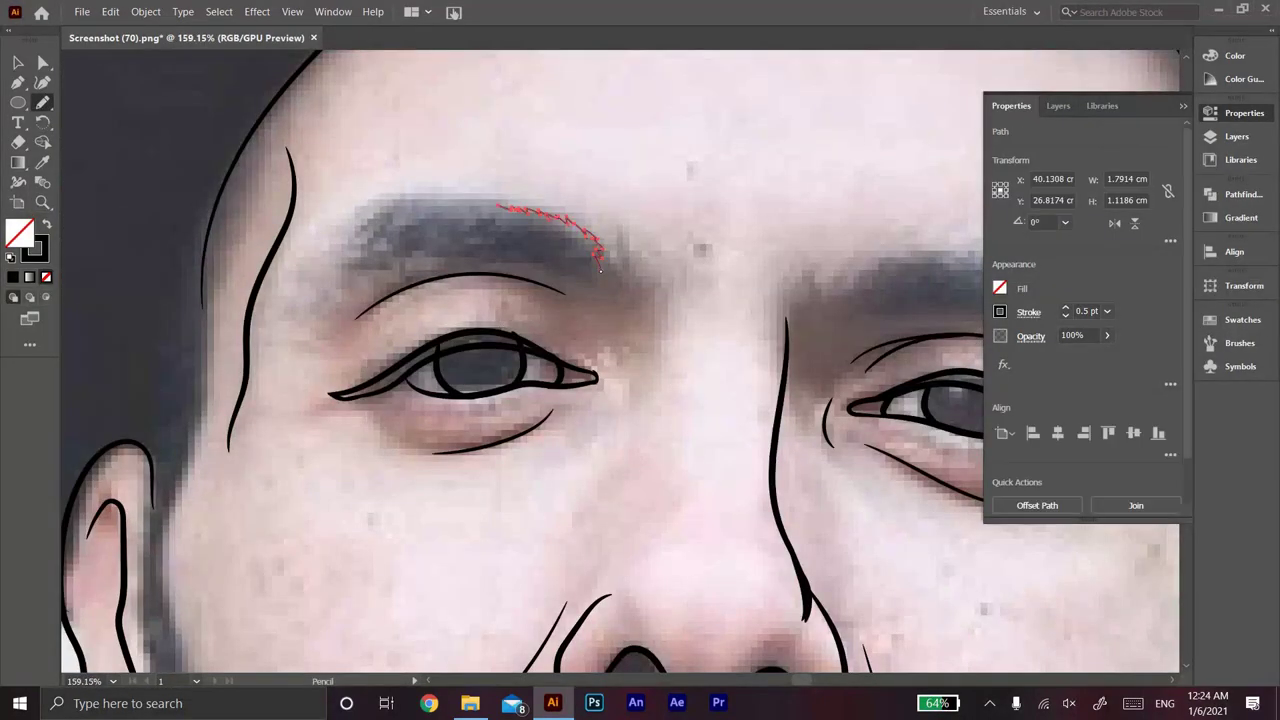
Step: Draw both eyebrows as closed shapes filled solid black
drag(360, 230, 497, 207)
drag(330, 260, 598, 266)
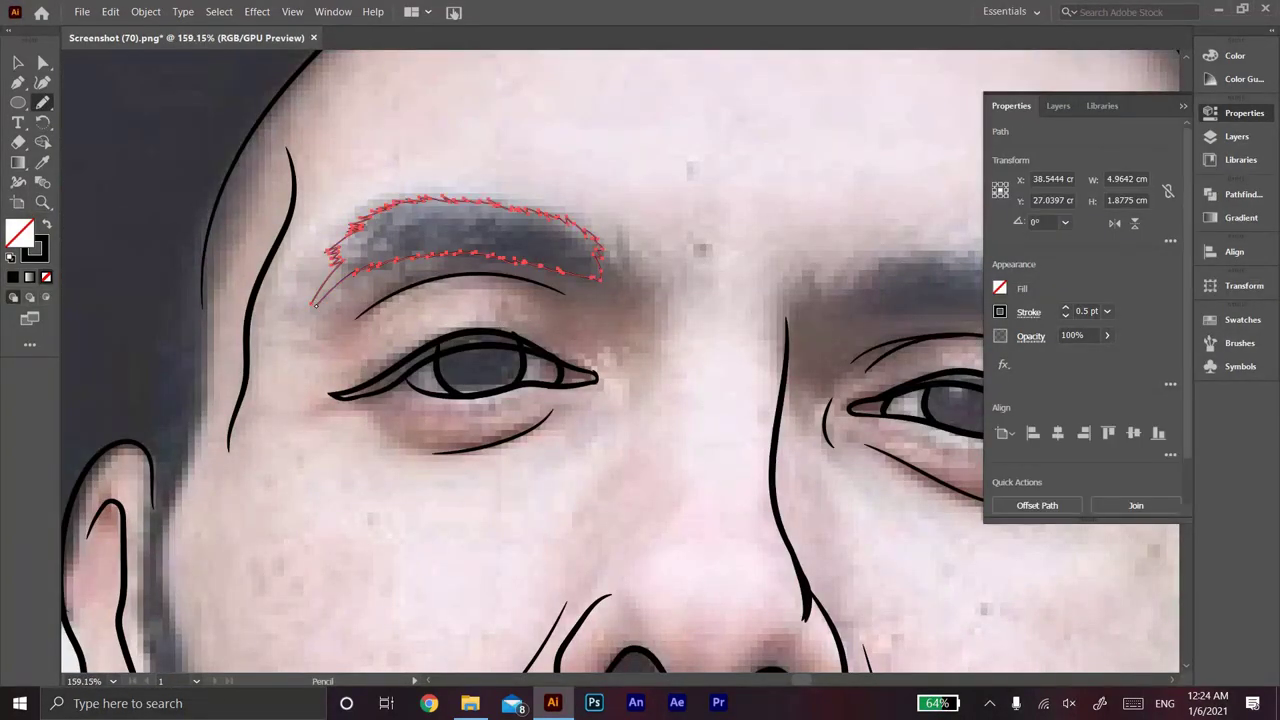
click(46, 228)
drag(300, 282, 234, 338)
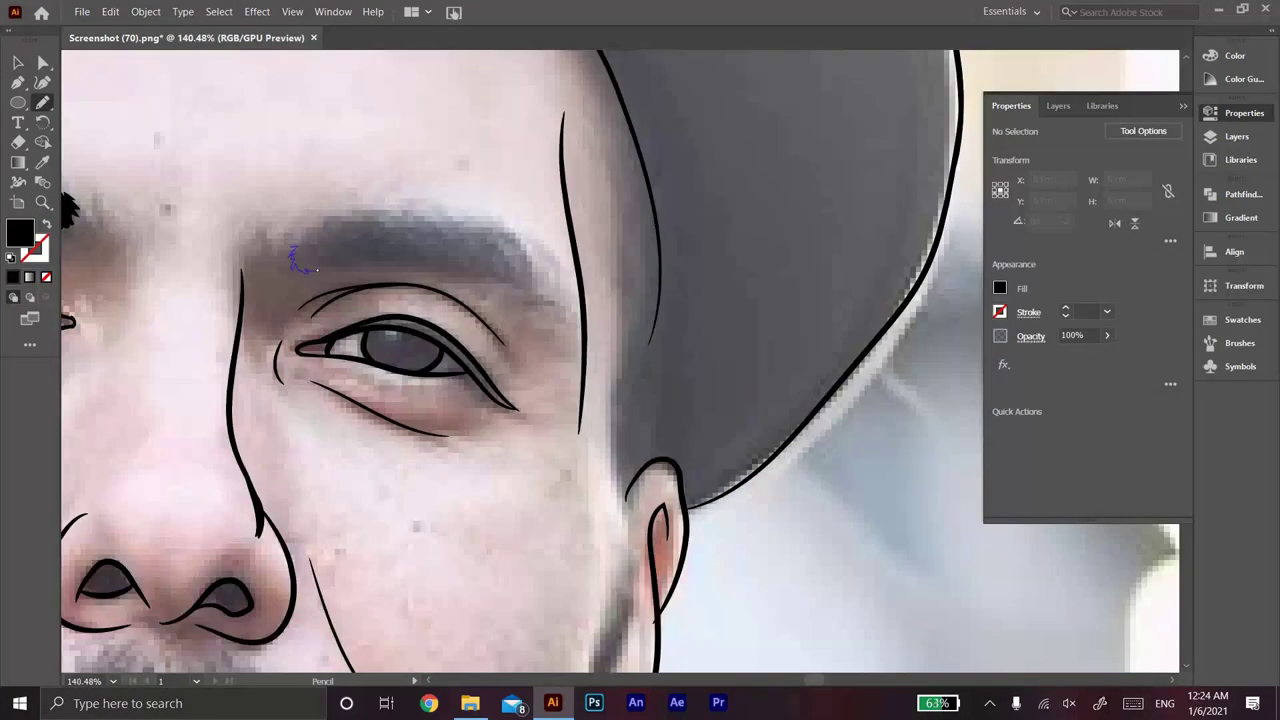
drag(522, 243, 555, 300)
key(shift+x)
Step: Pencil the upper eyelid shape and fill it and both nostrils solid black
scroll(640, 360, up, 5)
key(n)
drag(612, 241, 614, 242)
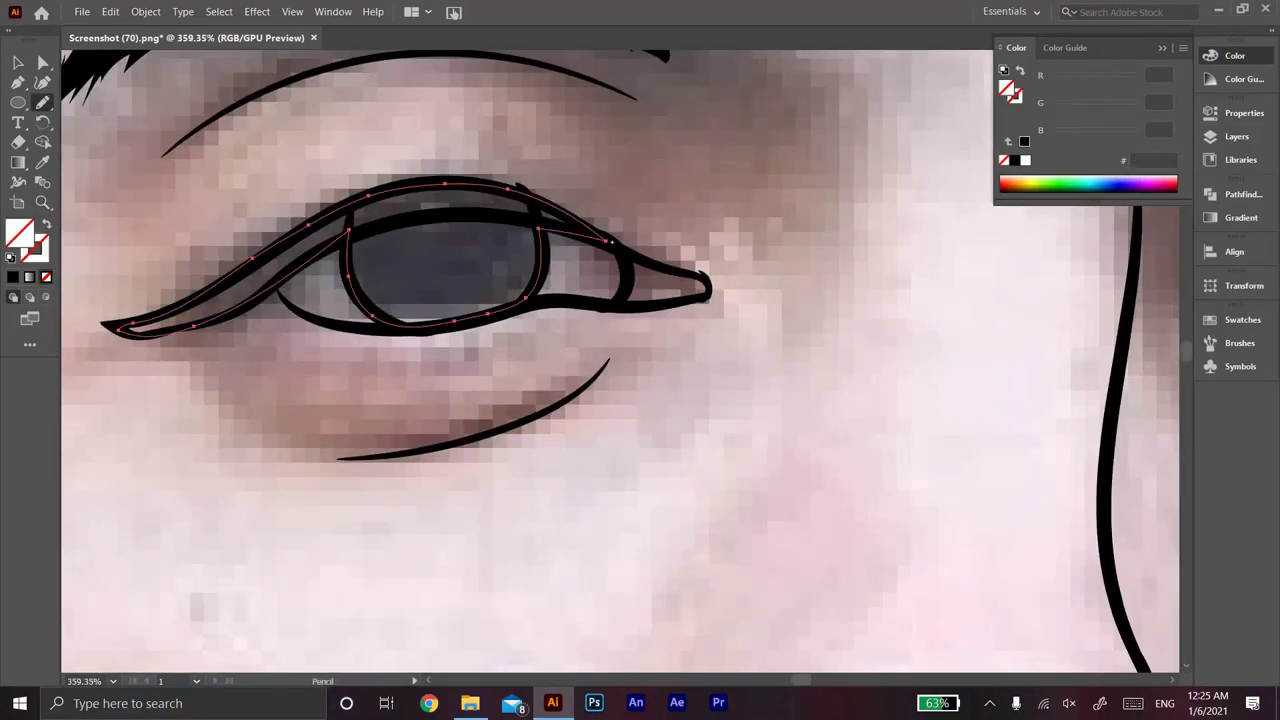
scroll(714, 380, up, 2)
key(v)
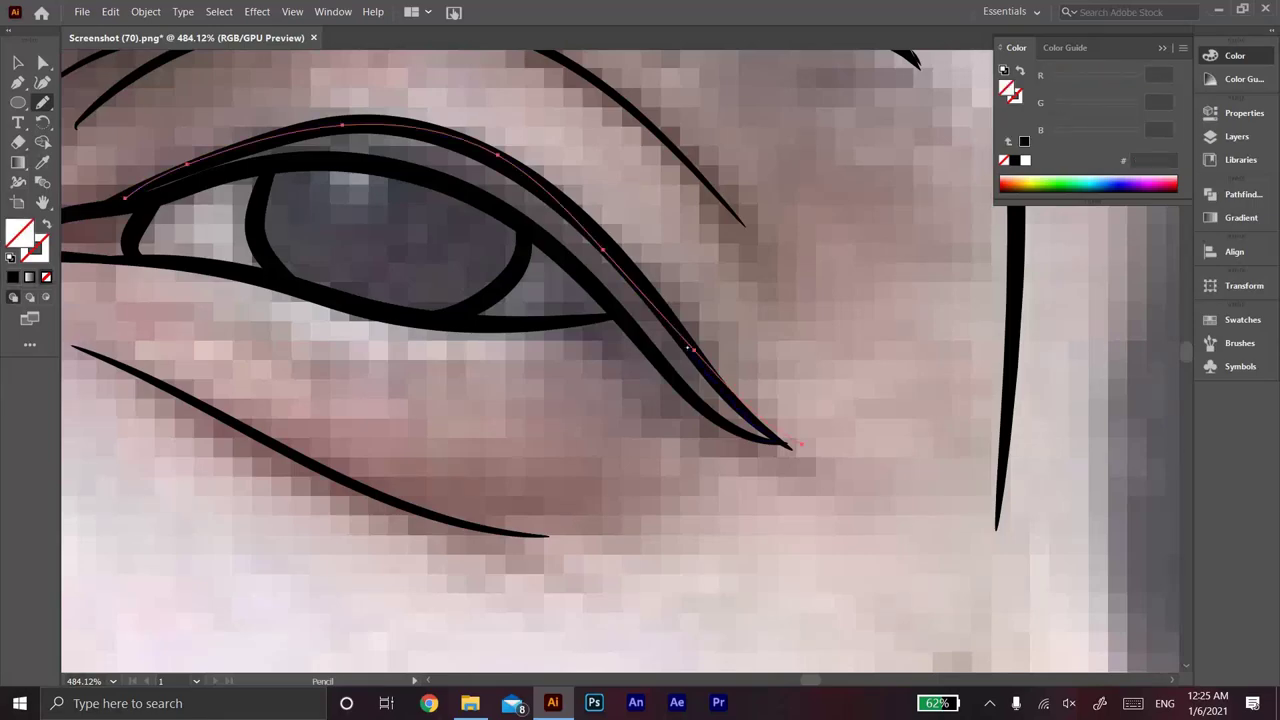
key(shift+x)
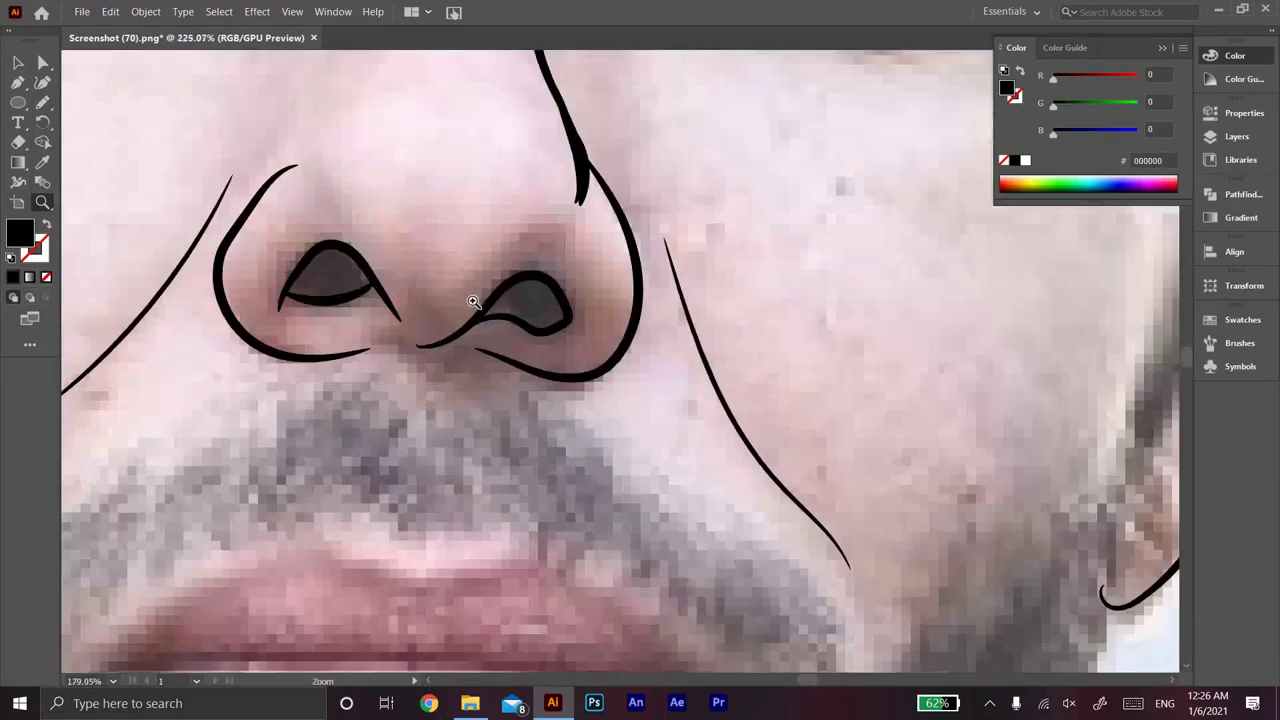
key(shift+x)
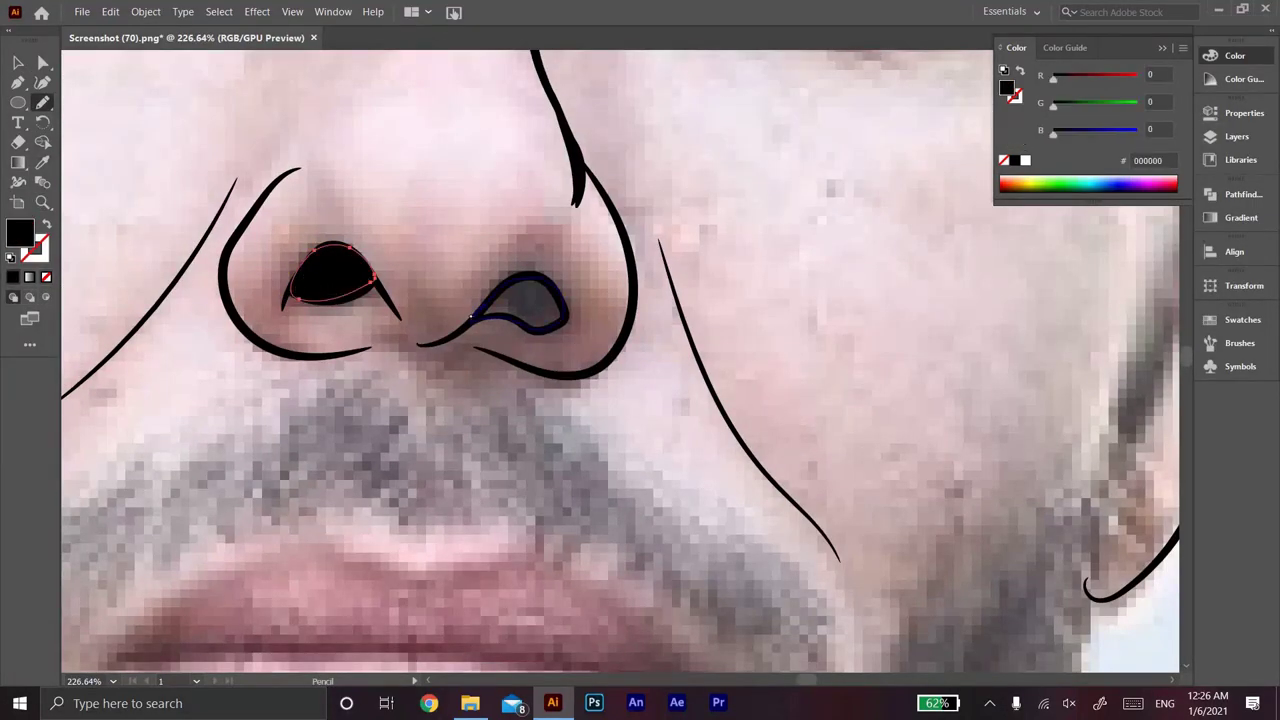
key(ctrl+0)
scroll(460, 400, up, 3)
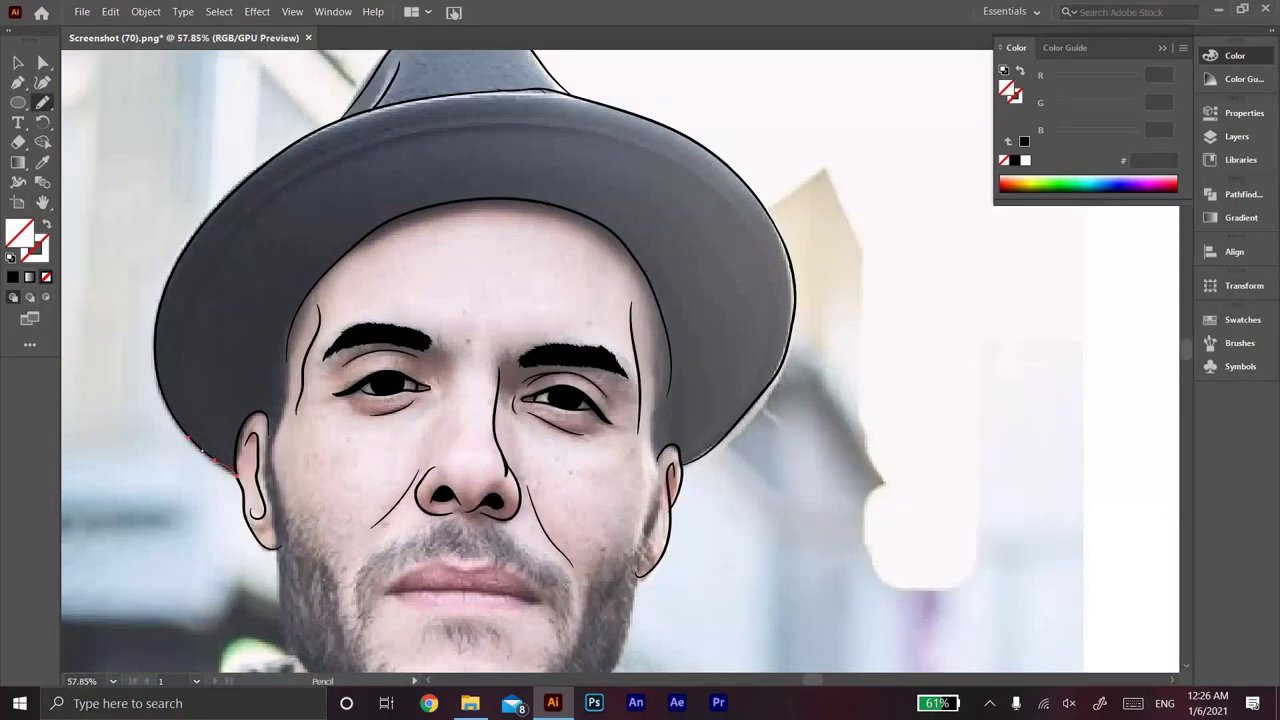
Step: Pencil jagged black shadow shapes down the hat's left and right inner edges
mouse_move(170, 267)
mouse_down()
mouse_move(176, 254)
mouse_move(287, 337)
mouse_up()
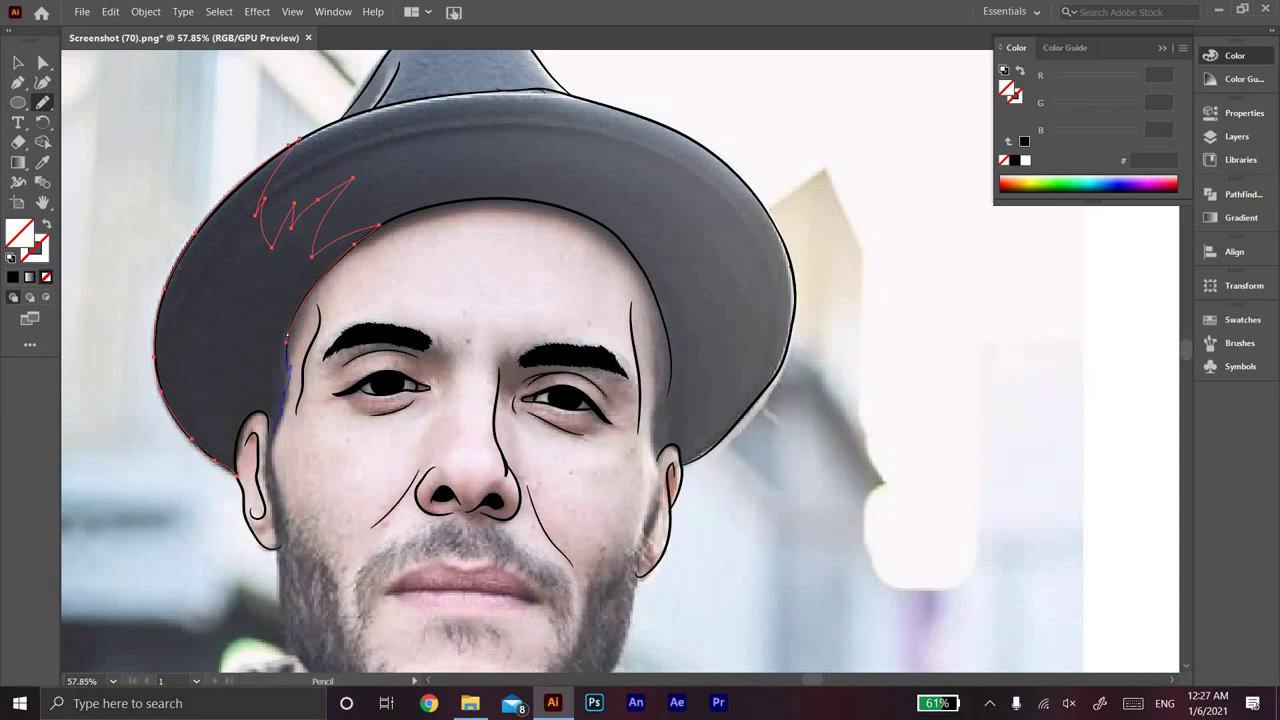
scroll(343, 298, up, 3)
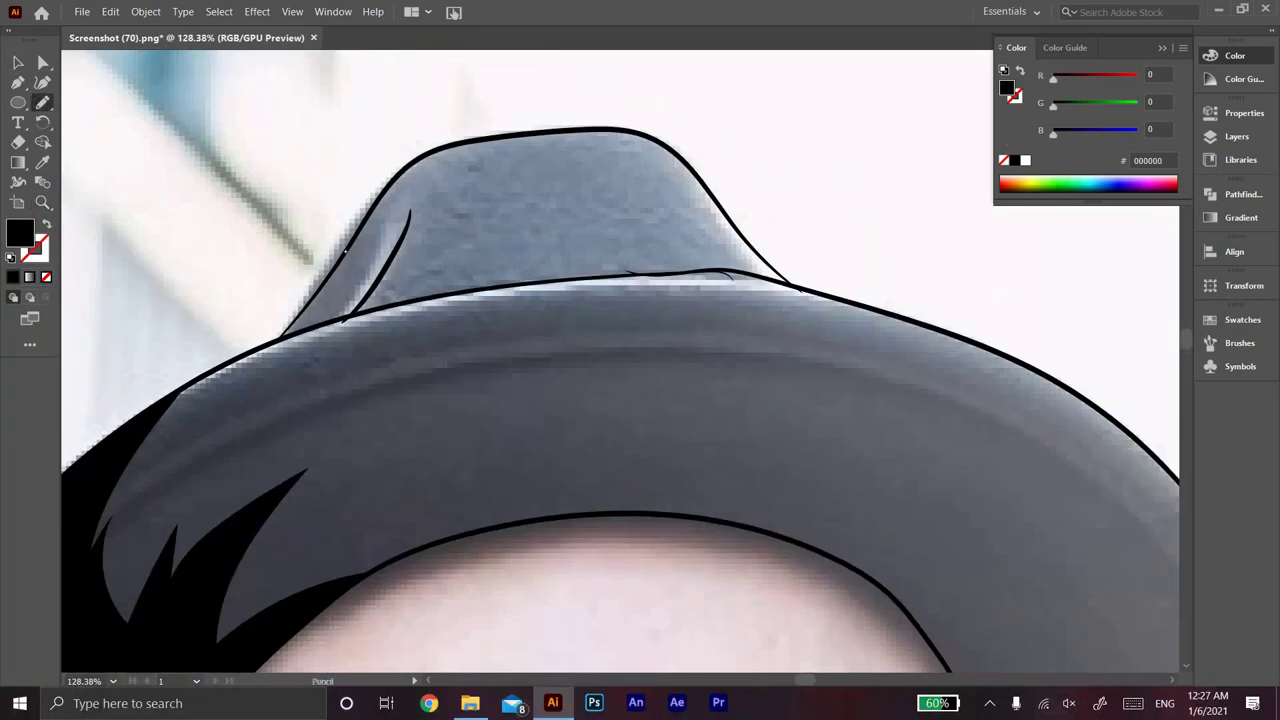
scroll(309, 214, down, 1)
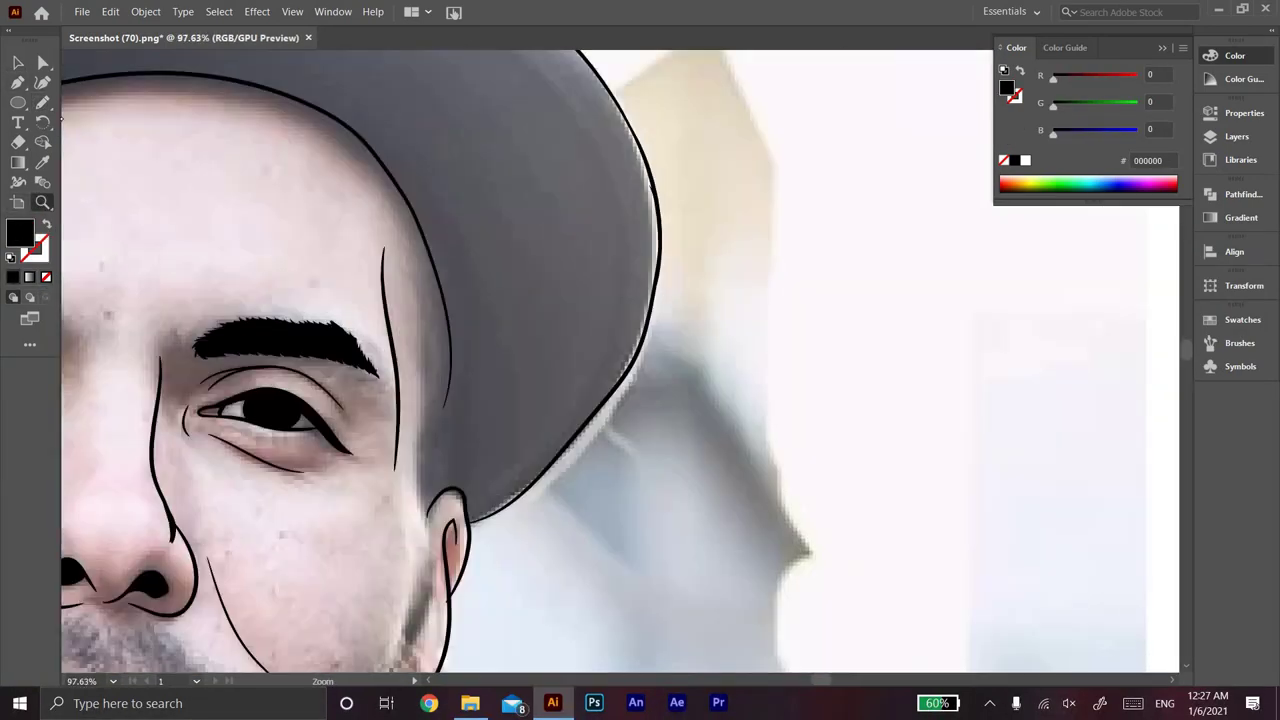
mouse_move(455, 255)
mouse_down()
mouse_move(494, 491)
mouse_move(428, 512)
mouse_up()
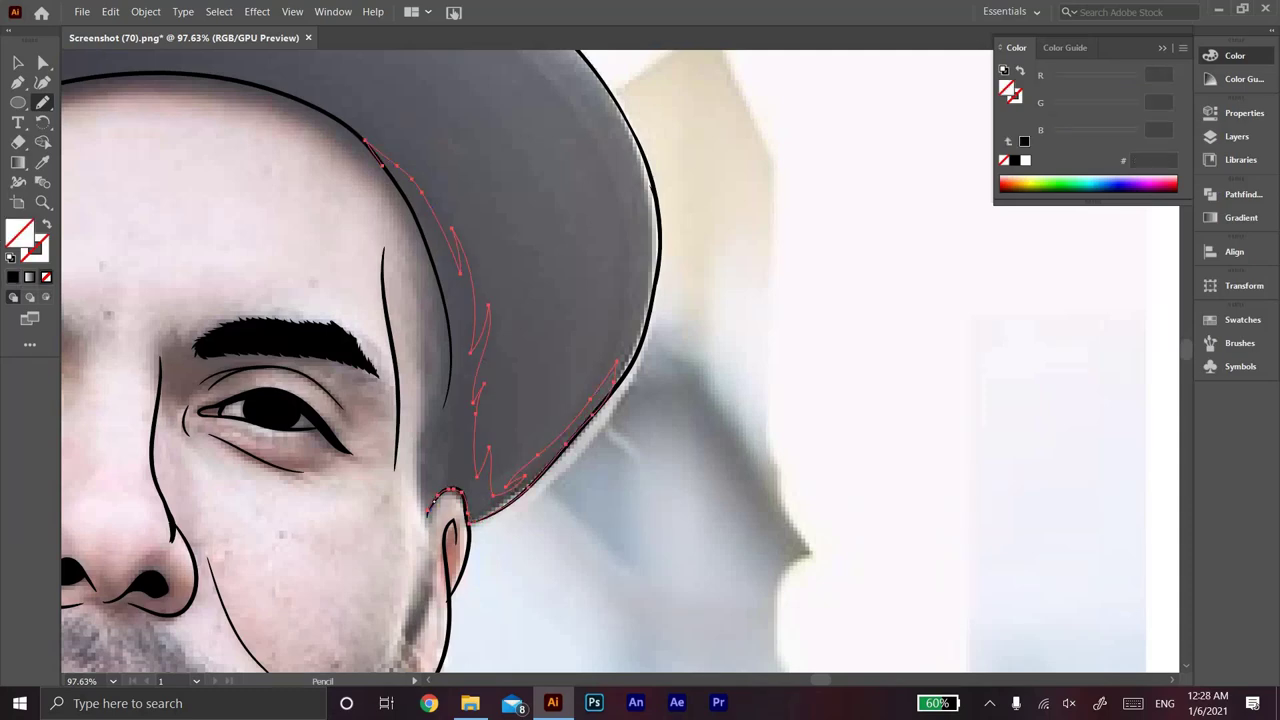
drag(430, 345, 428, 340)
scroll(430, 300, down, 5)
scroll(340, 540, up, 3)
scroll(300, 470, up, 2)
drag(163, 140, 178, 245)
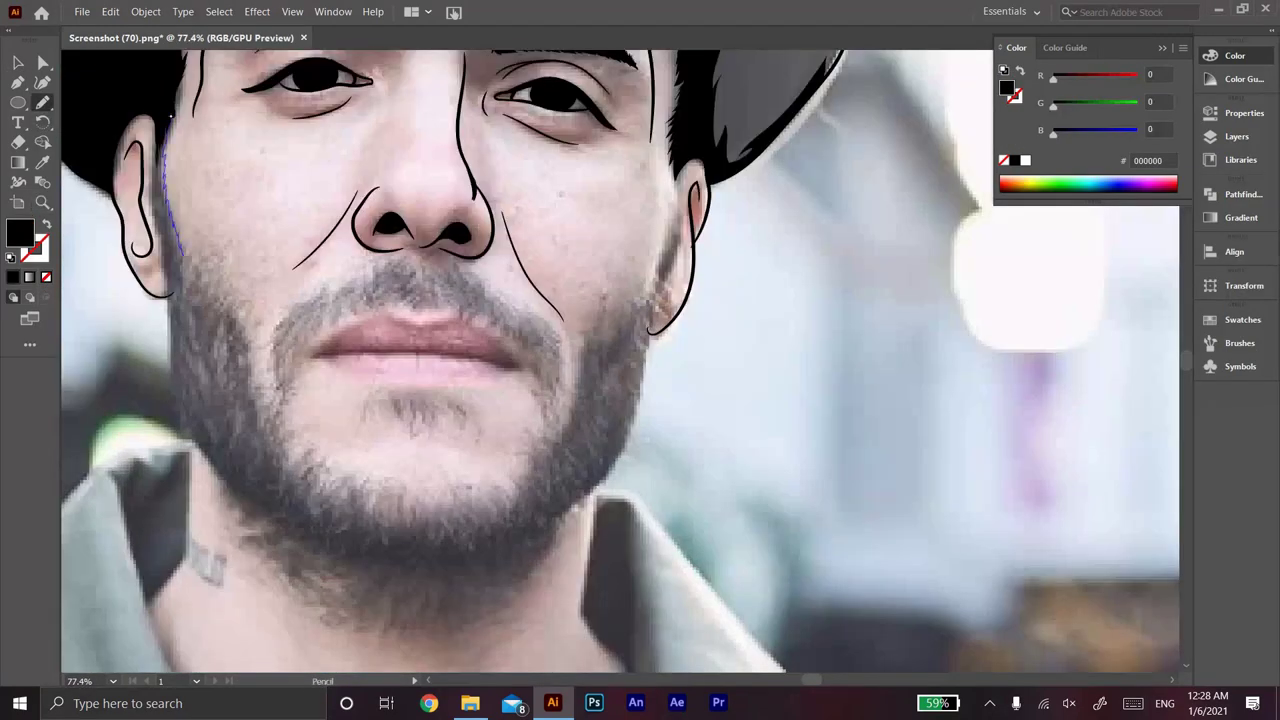
Step: Trace the beard's left edge down the cheek, moustache, chin, jaw and neck
drag(248, 325, 257, 328)
drag(251, 335, 255, 400)
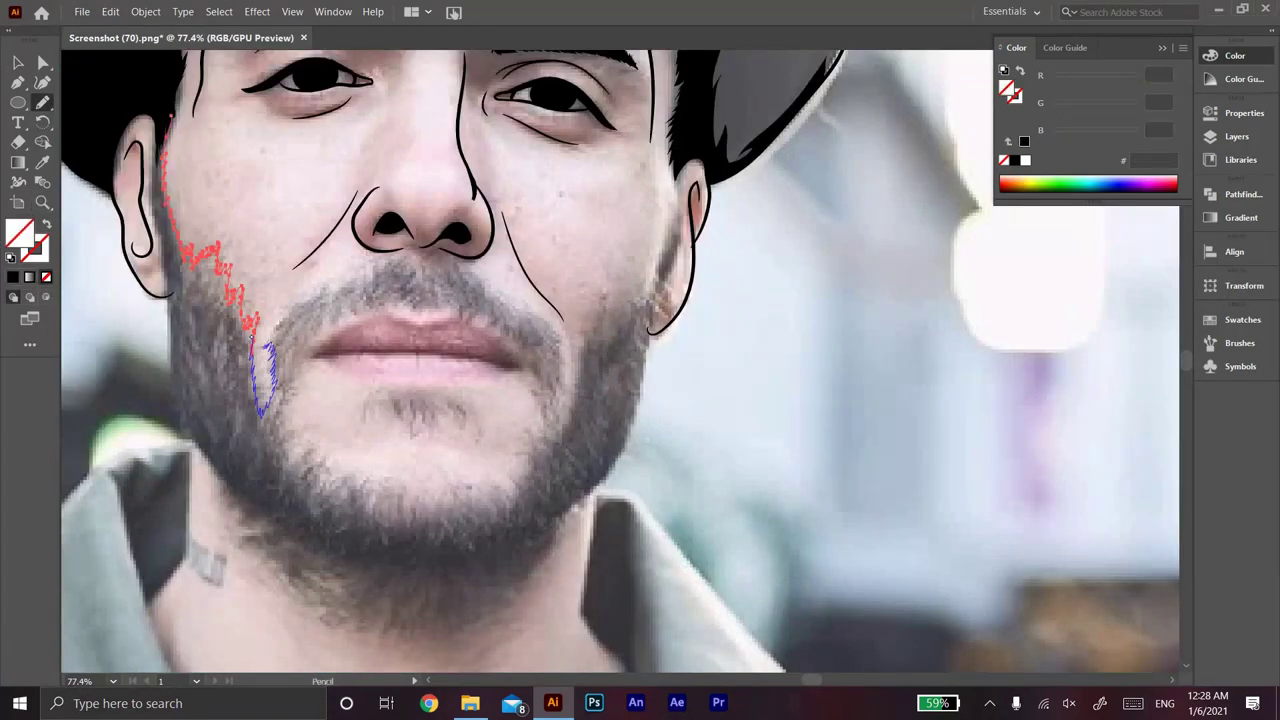
mouse_move(330, 291)
mouse_down()
mouse_move(413, 268)
mouse_move(418, 303)
mouse_move(338, 318)
mouse_up()
drag(294, 402, 346, 478)
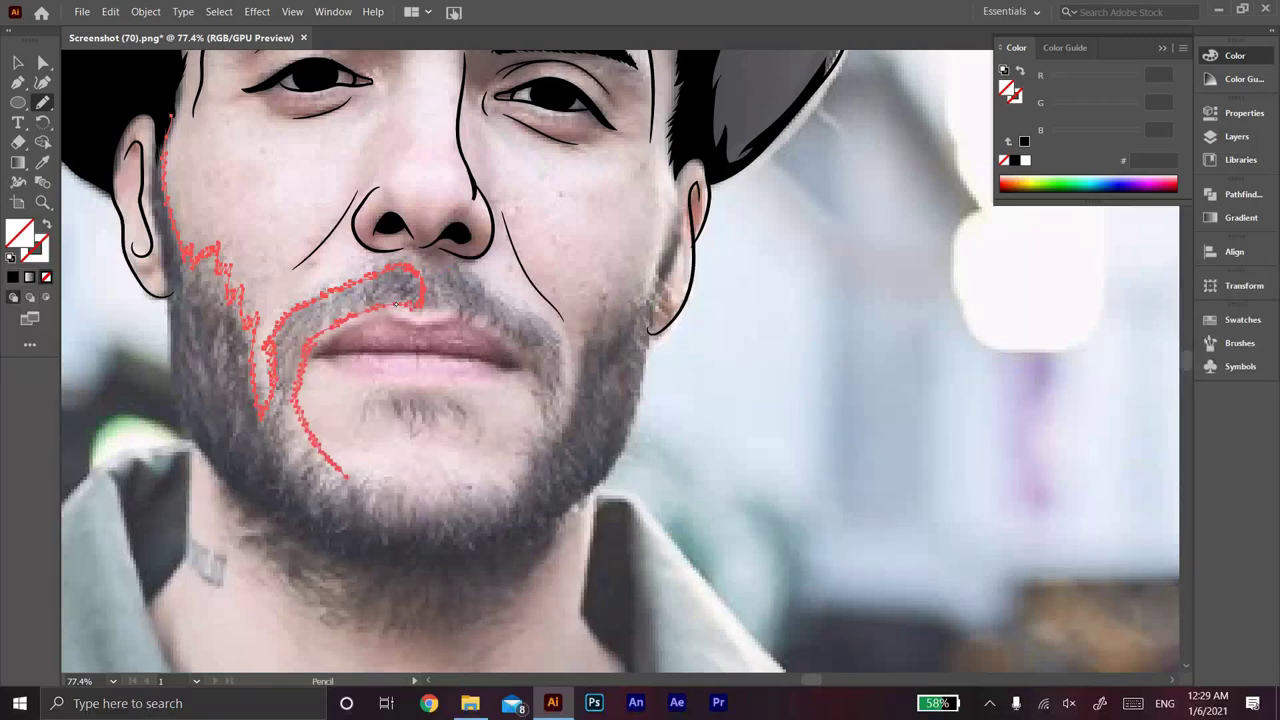
drag(170, 320, 168, 344)
drag(168, 344, 186, 414)
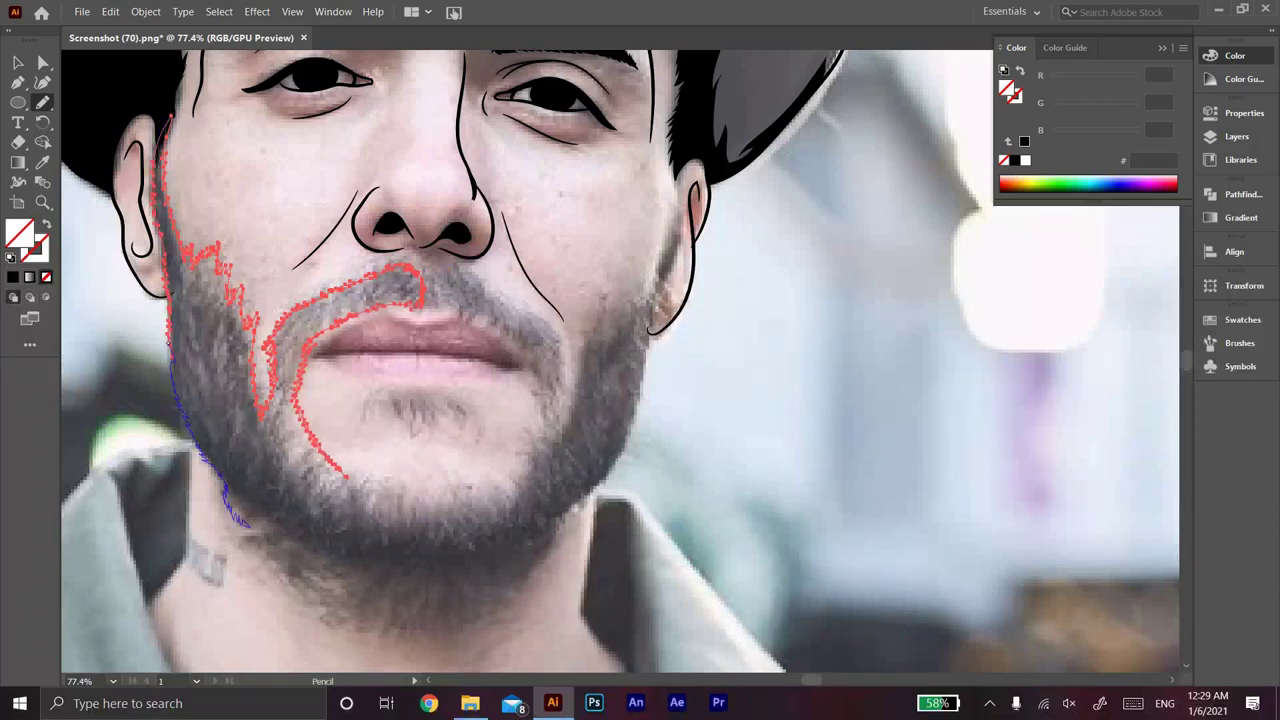
drag(395, 626, 463, 624)
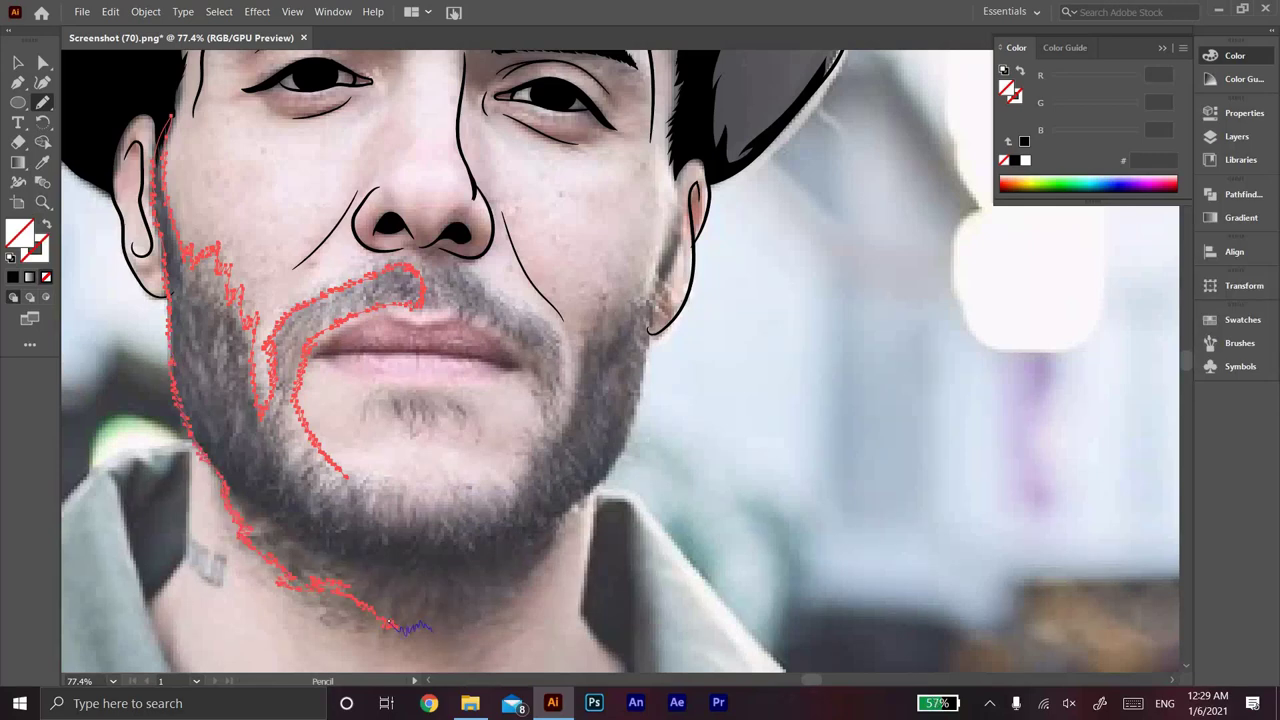
Step: Trace the beard's right side up the jawline, around the moustache and chin
mouse_move(545, 553)
mouse_down()
mouse_move(628, 442)
mouse_move(688, 150)
mouse_up()
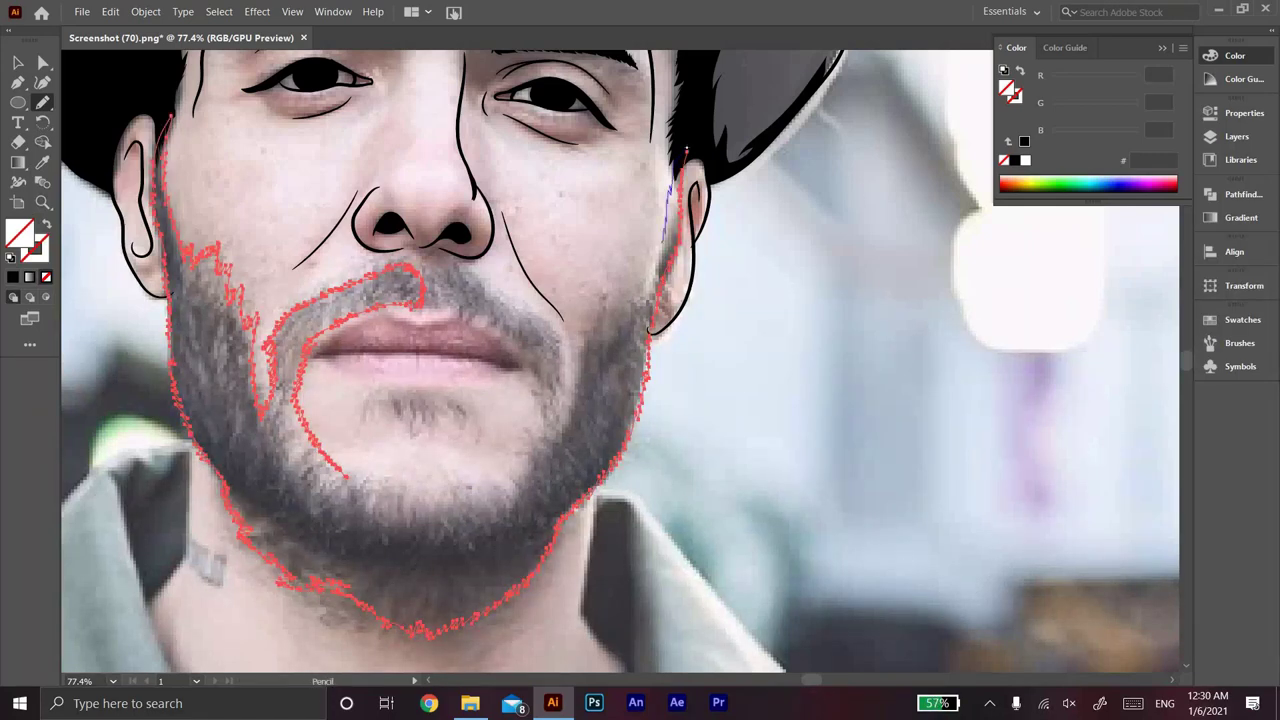
drag(662, 230, 676, 178)
drag(631, 307, 600, 322)
drag(563, 410, 562, 381)
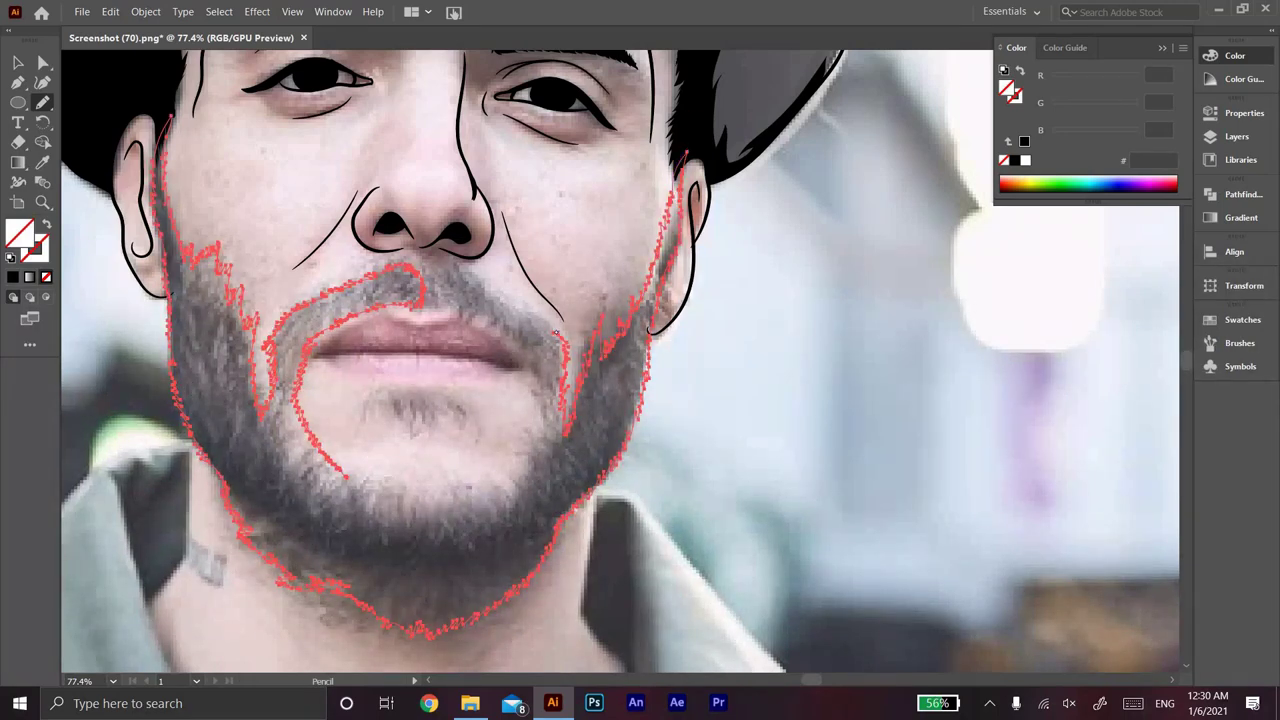
drag(563, 345, 533, 386)
drag(517, 455, 486, 490)
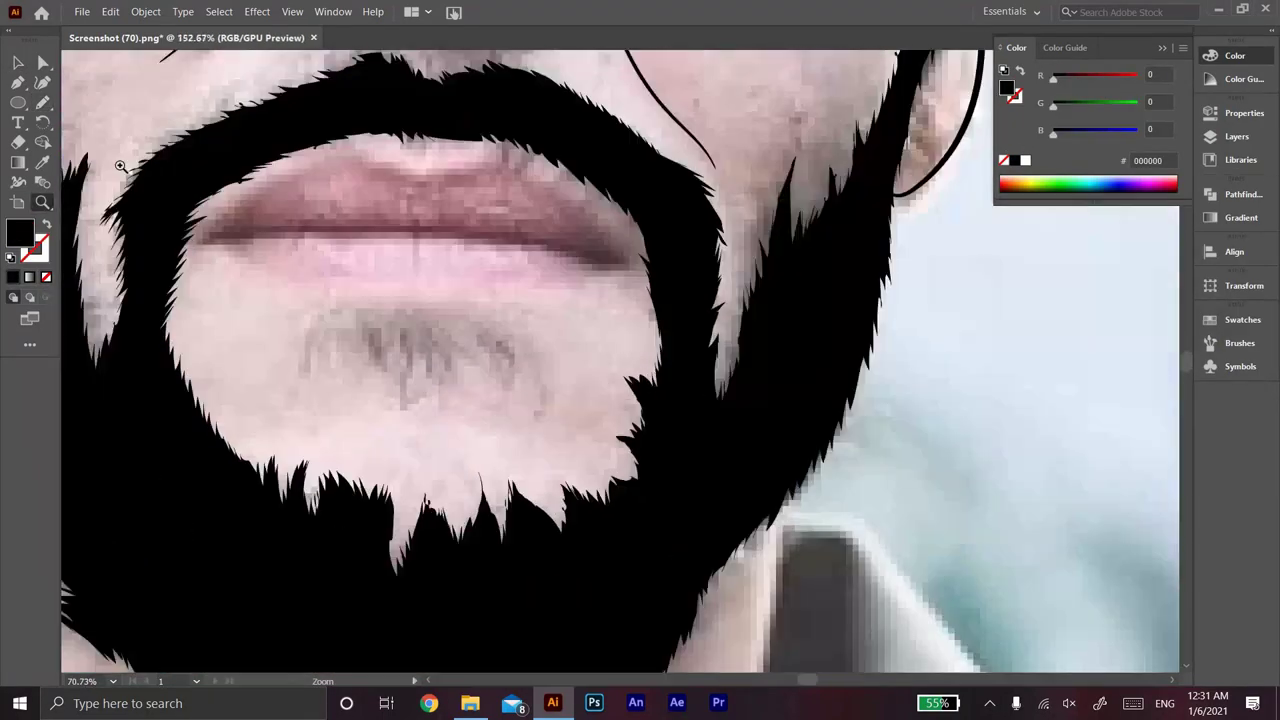
Step: Trace the chin tuft under the lower lip and close it filled black
mouse_move(288, 380)
mouse_down()
mouse_move(394, 372)
mouse_move(468, 345)
mouse_move(532, 380)
mouse_move(560, 340)
mouse_move(466, 290)
mouse_move(323, 296)
mouse_up()
click(43, 81)
scroll(446, 428, down, 1)
Step: Paint the lip outline, a line beside the neck, the neckline and neck edge
mouse_move(217, 353)
mouse_down()
mouse_move(644, 360)
mouse_move(616, 350)
mouse_up()
key(z)
scroll(597, 547, down, 5)
scroll(597, 547, up, 1)
key(b)
drag(289, 248, 279, 365)
drag(231, 274, 587, 474)
drag(566, 275, 542, 420)
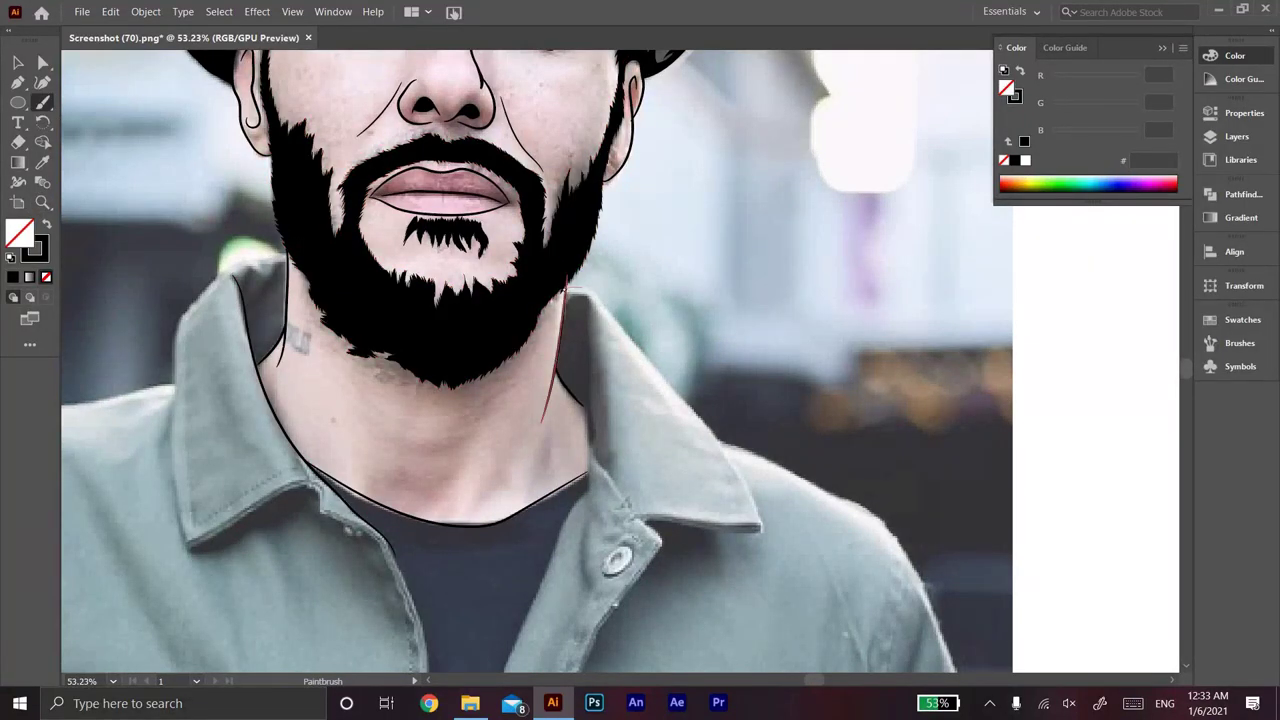
Step: Outline the inner collar, collar points and a fold, plus three neck creases
drag(650, 520, 650, 520)
drag(596, 440, 658, 590)
drag(660, 430, 728, 490)
drag(568, 292, 598, 444)
drag(360, 393, 386, 488)
drag(455, 492, 490, 403)
drag(486, 500, 526, 432)
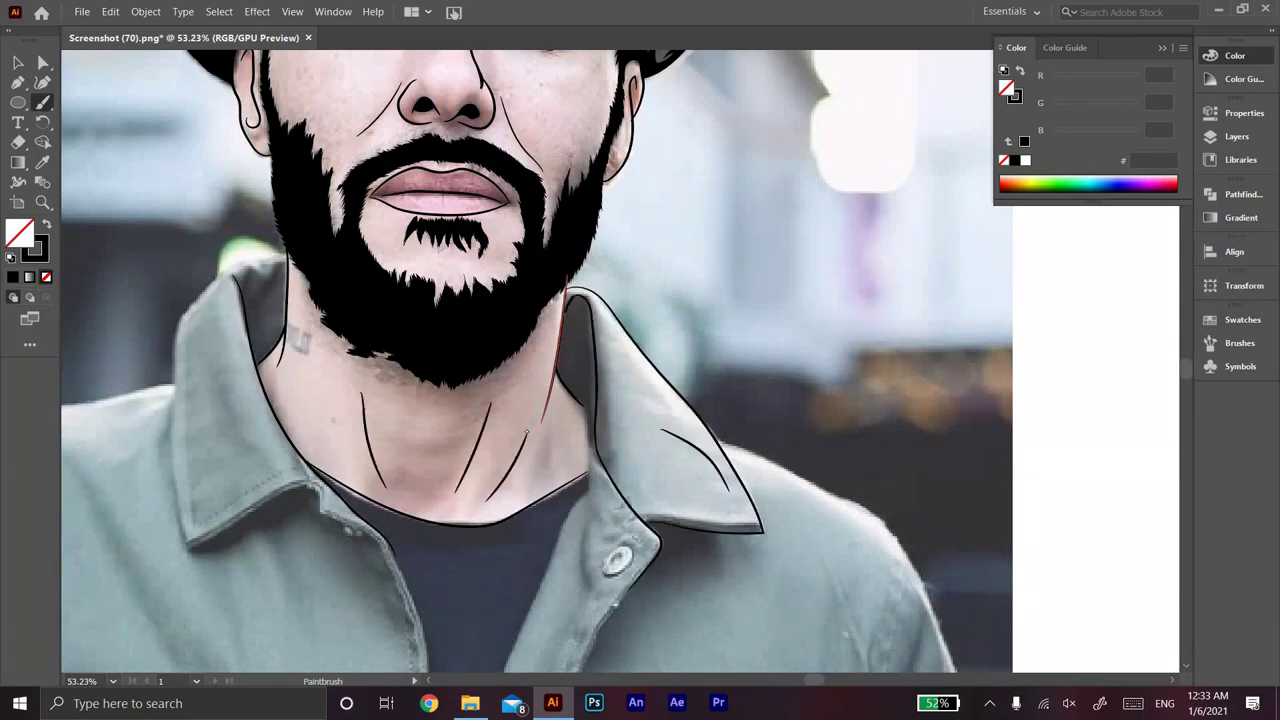
Step: Outline the outer left collar edge and begin the shirt-front line
drag(185, 545, 384, 530)
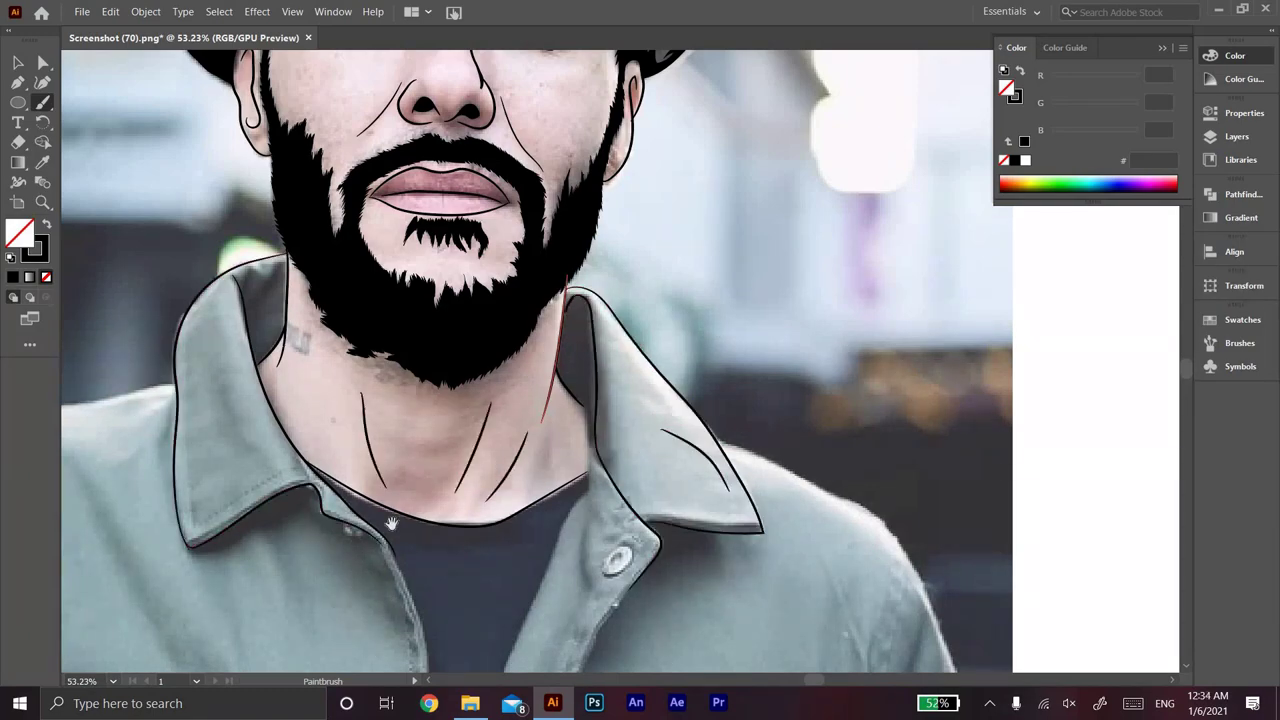
drag(420, 640, 350, 293)
mouse_move(310, 188)
mouse_down()
mouse_move(350, 300)
mouse_move(356, 570)
mouse_up()
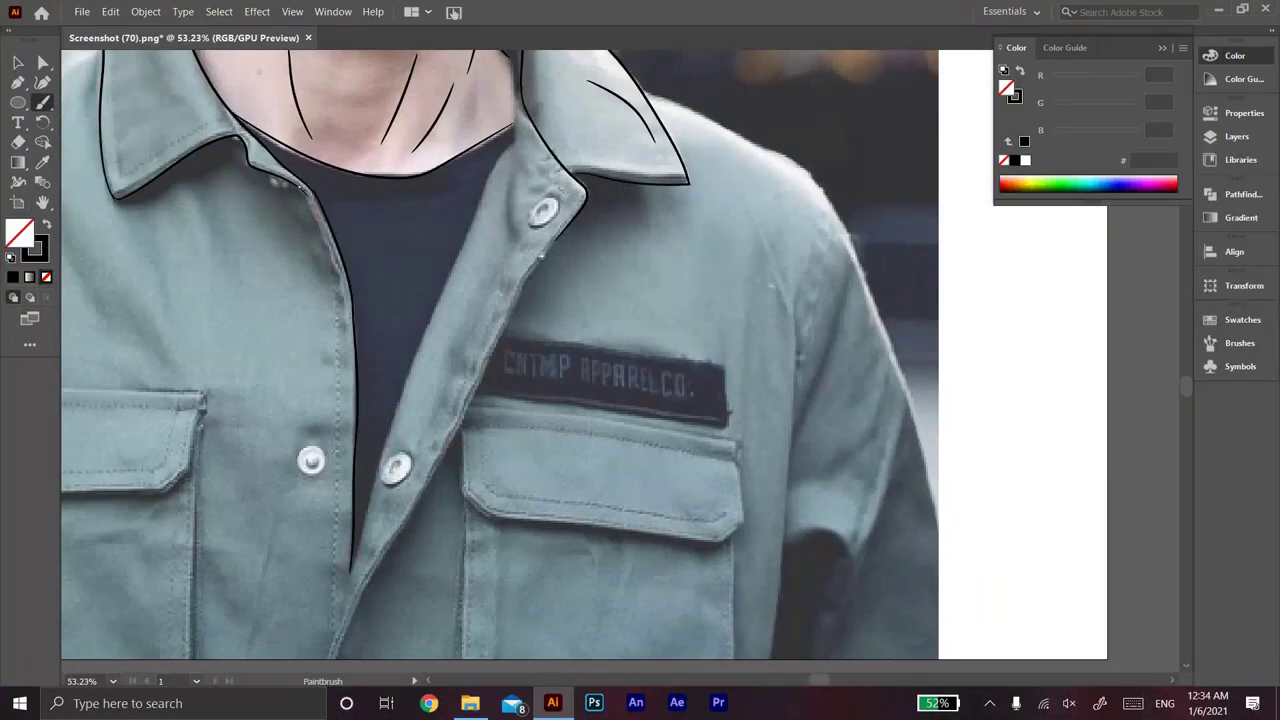
Step: Paint the shirt front edge, the buttons with their rings, and the placket line
drag(480, 300, 355, 471)
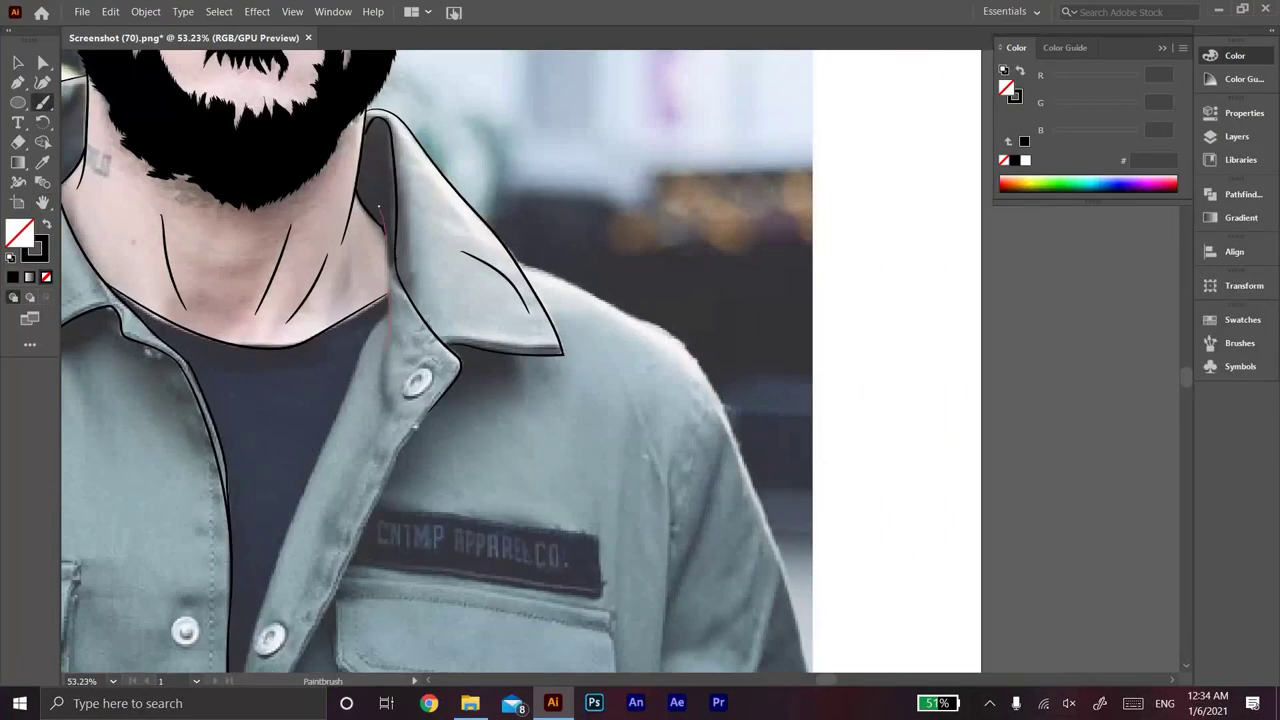
scroll(378, 207, down, 5)
scroll(352, 452, up, 5)
drag(352, 450, 350, 446)
scroll(254, 409, down, 3)
drag(254, 409, 740, 409)
drag(430, 330, 432, 336)
scroll(585, 215, up, 4)
drag(585, 215, 583, 218)
drag(530, 258, 492, 312)
scroll(600, 130, down, 5)
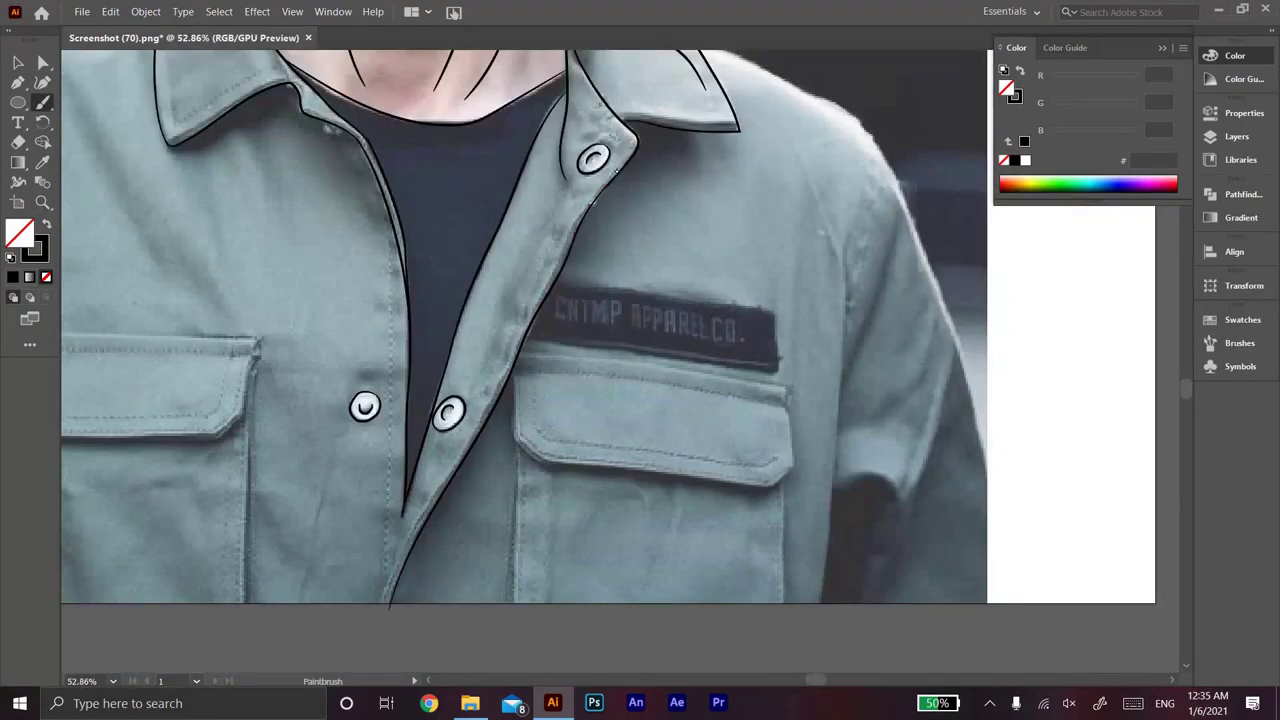
drag(405, 498, 380, 613)
Step: Outline the right pocket: flap edge, inner stitching, both sides and three crease marks
drag(514, 363, 730, 478)
drag(787, 395, 520, 356)
drag(770, 462, 533, 381)
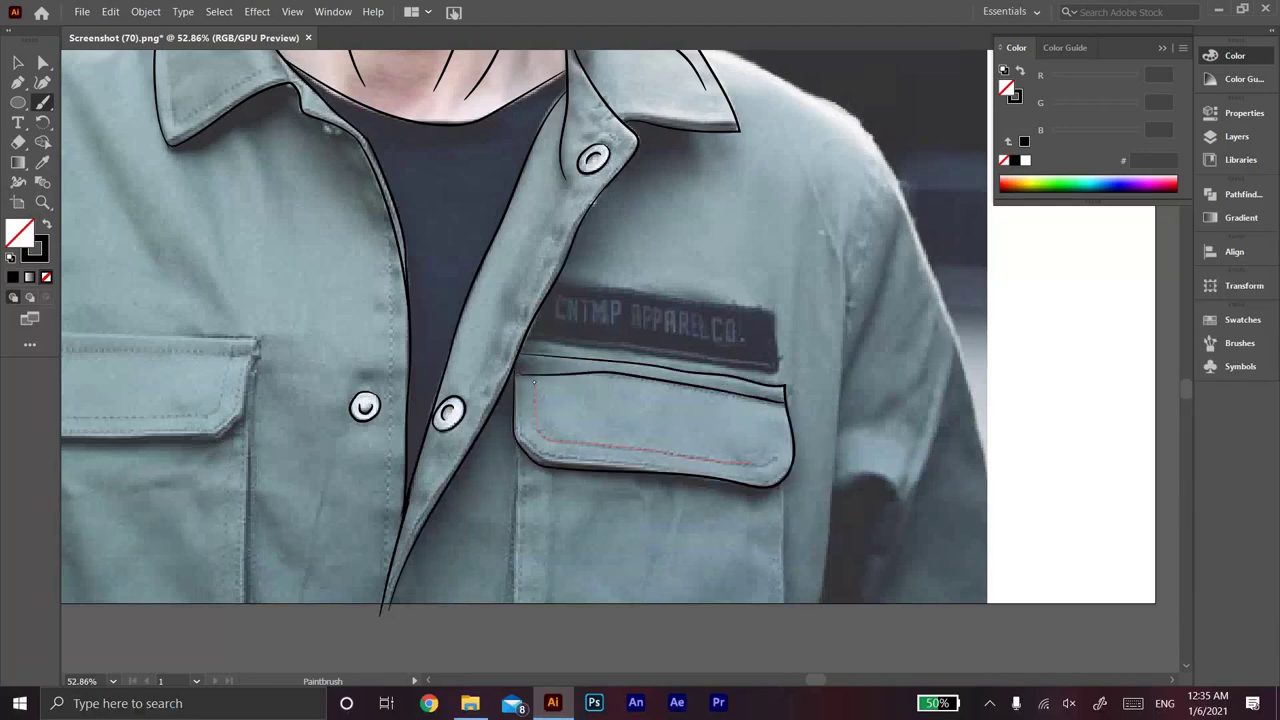
drag(783, 478, 783, 604)
drag(519, 440, 517, 606)
drag(550, 480, 550, 576)
drag(620, 494, 617, 586)
drag(762, 537, 698, 582)
key(z)
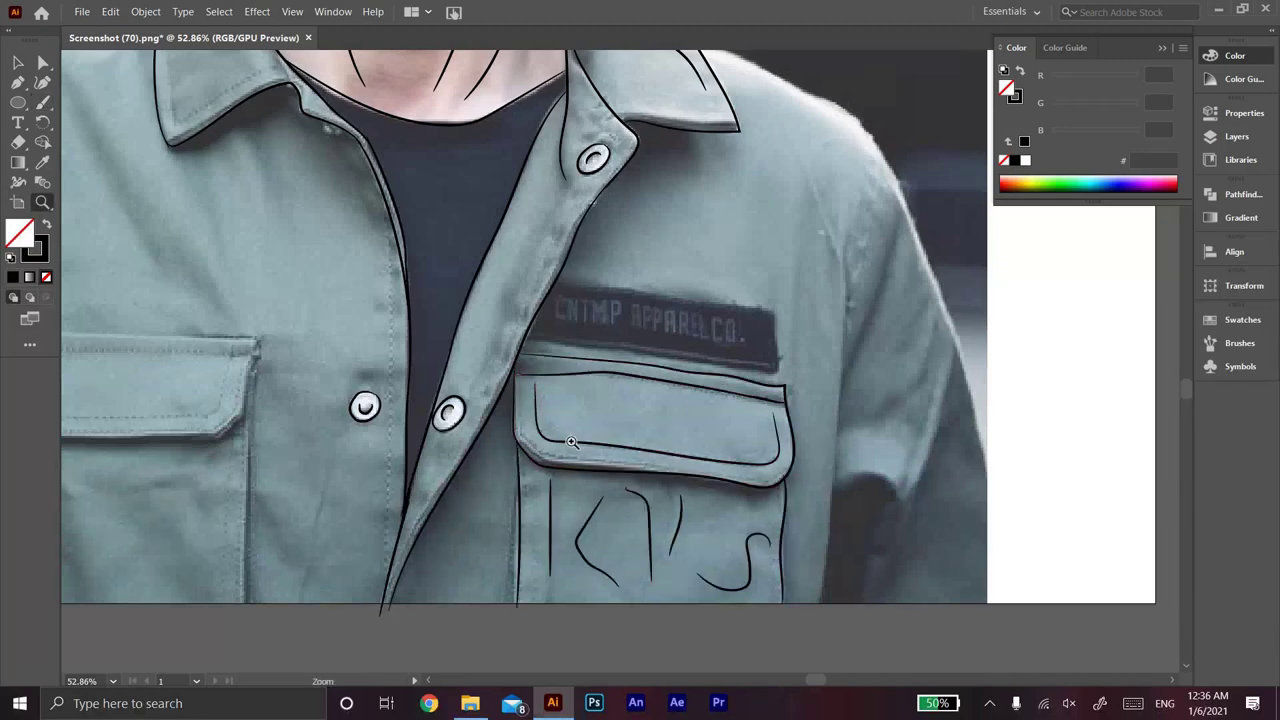
scroll(560, 447, left, 5)
key(b)
Step: Outline the left pocket flap, seam, stitching, both sides and four inner creases
drag(345, 265, 659, 290)
mouse_move(349, 289)
mouse_down()
mouse_move(657, 287)
mouse_move(631, 292)
mouse_up()
drag(347, 380, 334, 565)
drag(650, 380, 650, 562)
mouse_move(522, 437)
mouse_down()
mouse_move(612, 470)
mouse_move(586, 526)
mouse_up()
drag(398, 406, 454, 511)
mouse_move(376, 396)
mouse_down()
mouse_move(416, 446)
mouse_move(366, 516)
mouse_up()
drag(716, 391, 739, 531)
drag(279, 394, 373, 428)
Step: Paint the shoulder seam, the long sleeve seam, and the left sleeve fold and creases
drag(344, 57, 384, 233)
drag(398, 597, 390, 103)
drag(390, 506, 363, 540)
mouse_move(378, 432)
mouse_down()
mouse_move(346, 492)
mouse_move(368, 335)
mouse_up()
mouse_move(233, 316)
mouse_down()
mouse_move(294, 506)
mouse_move(224, 542)
mouse_up()
drag(238, 252, 290, 372)
drag(294, 162, 292, 436)
scroll(600, 300, up, 5)
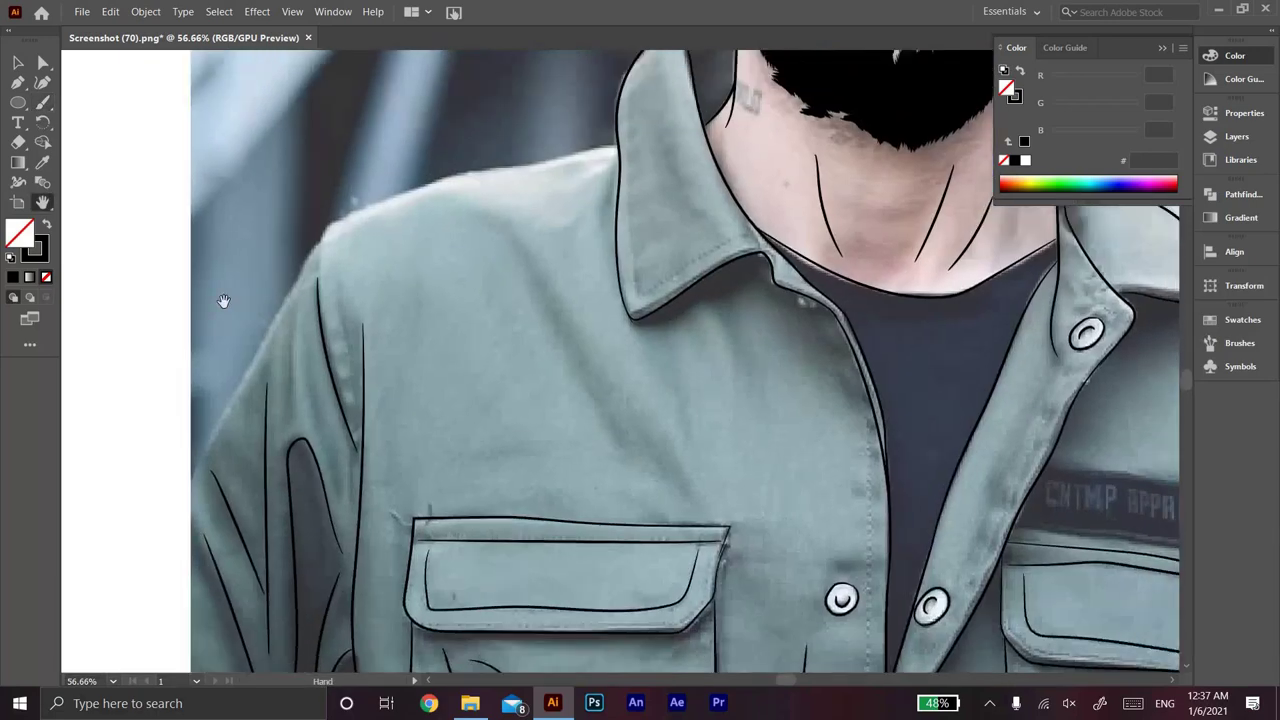
Step: Outline the left shoulder up to the collar and add creases below the collar
drag(176, 467, 380, 180)
mouse_move(607, 130)
mouse_down()
mouse_move(362, 190)
mouse_move(316, 216)
mouse_up()
drag(445, 191, 622, 424)
drag(653, 318, 686, 420)
drag(683, 292, 740, 412)
drag(749, 328, 786, 456)
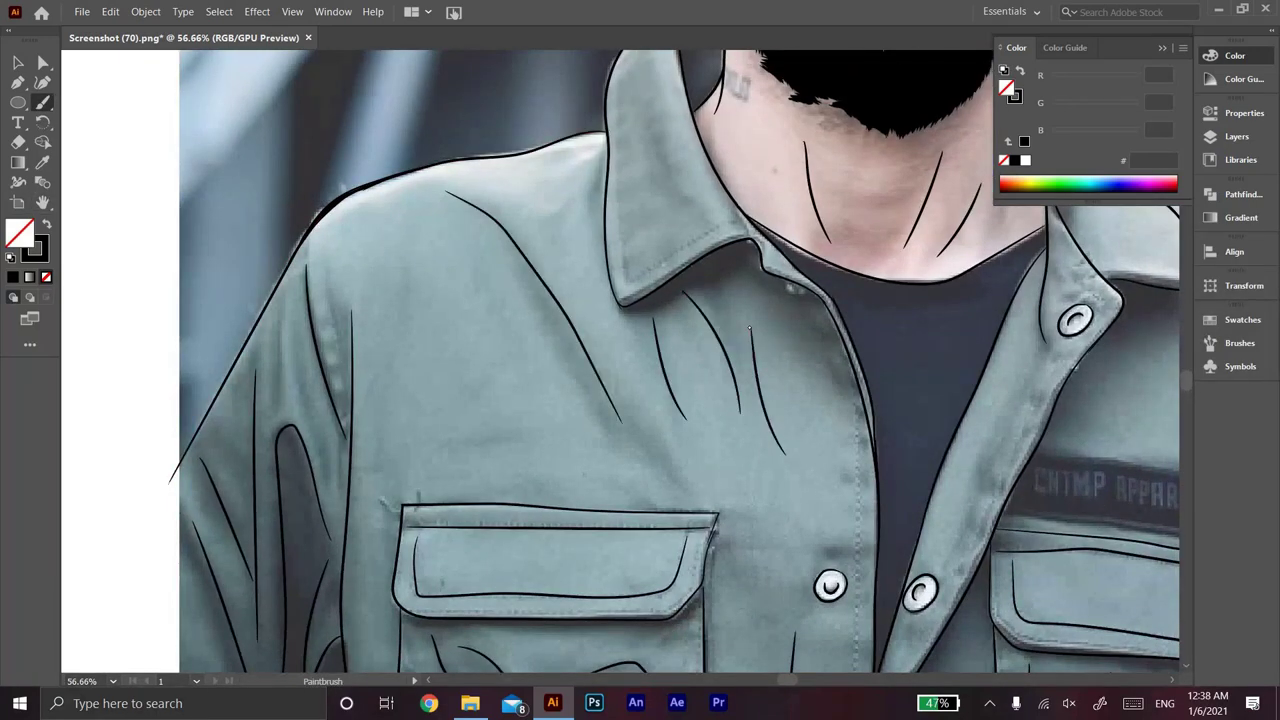
drag(749, 328, 426, 480)
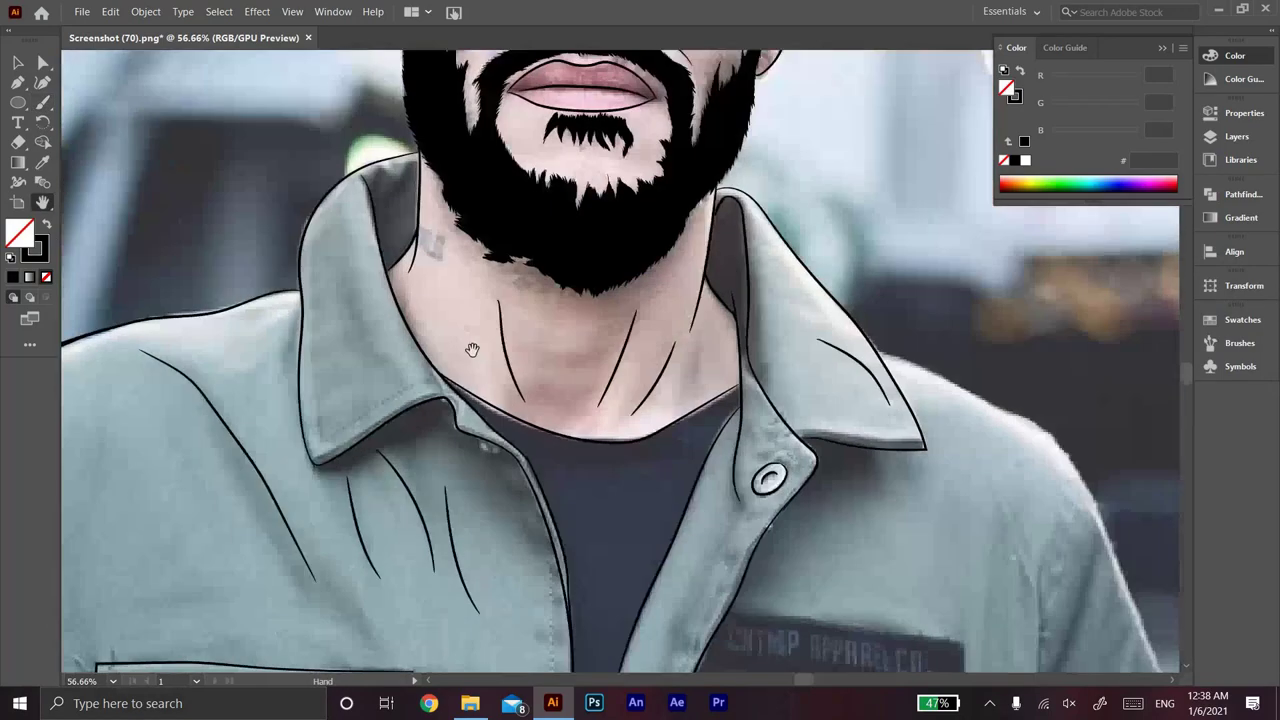
drag(349, 324, 313, 211)
drag(545, 467, 5, 251)
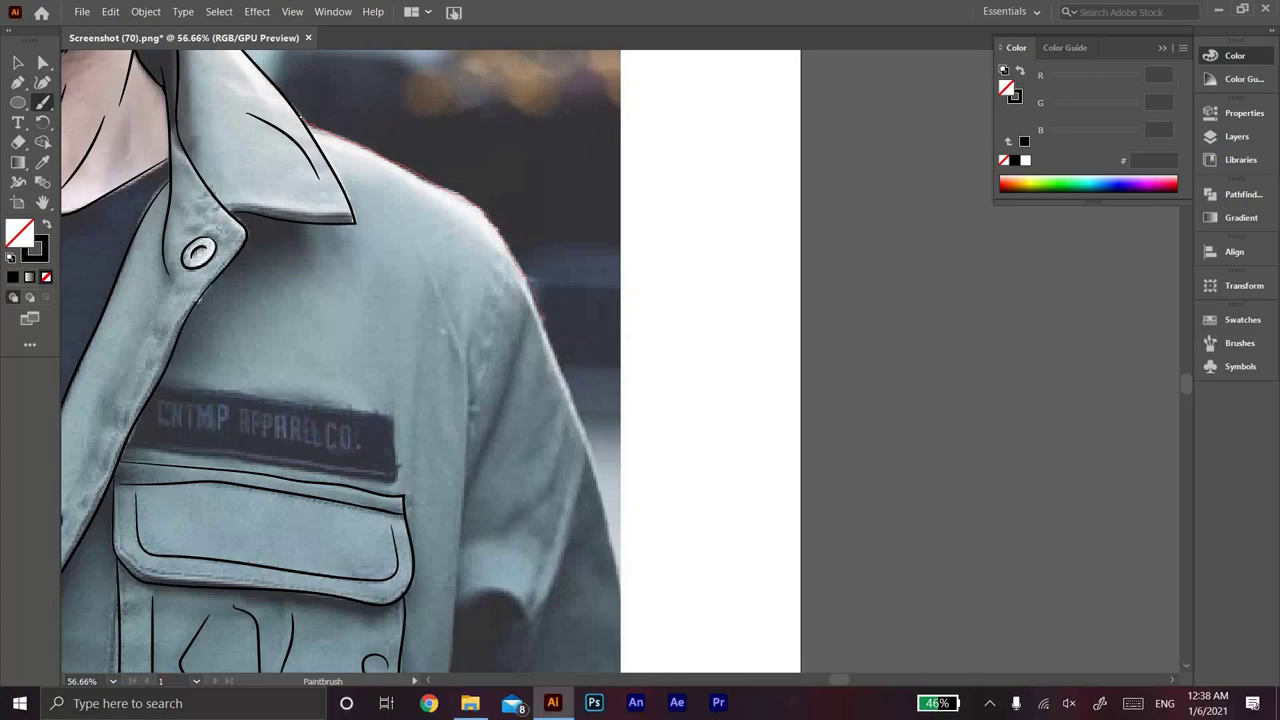
Step: Outline the right shoulder and add creases on the right sleeve and near the right pocket
drag(420, 450, 575, 345)
drag(638, 178, 580, 340)
drag(604, 118, 556, 572)
drag(573, 449, 620, 440)
drag(690, 305, 620, 540)
Step: Trace the chest label as a closed Pencil shape and fill it solid black
drag(570, 70, 526, 208)
drag(400, 290, 480, 290)
mouse_move(615, 222)
mouse_down()
mouse_move(228, 179)
mouse_move(832, 410)
mouse_up()
scroll(608, 323, down, 5)
scroll(608, 323, up, 5)
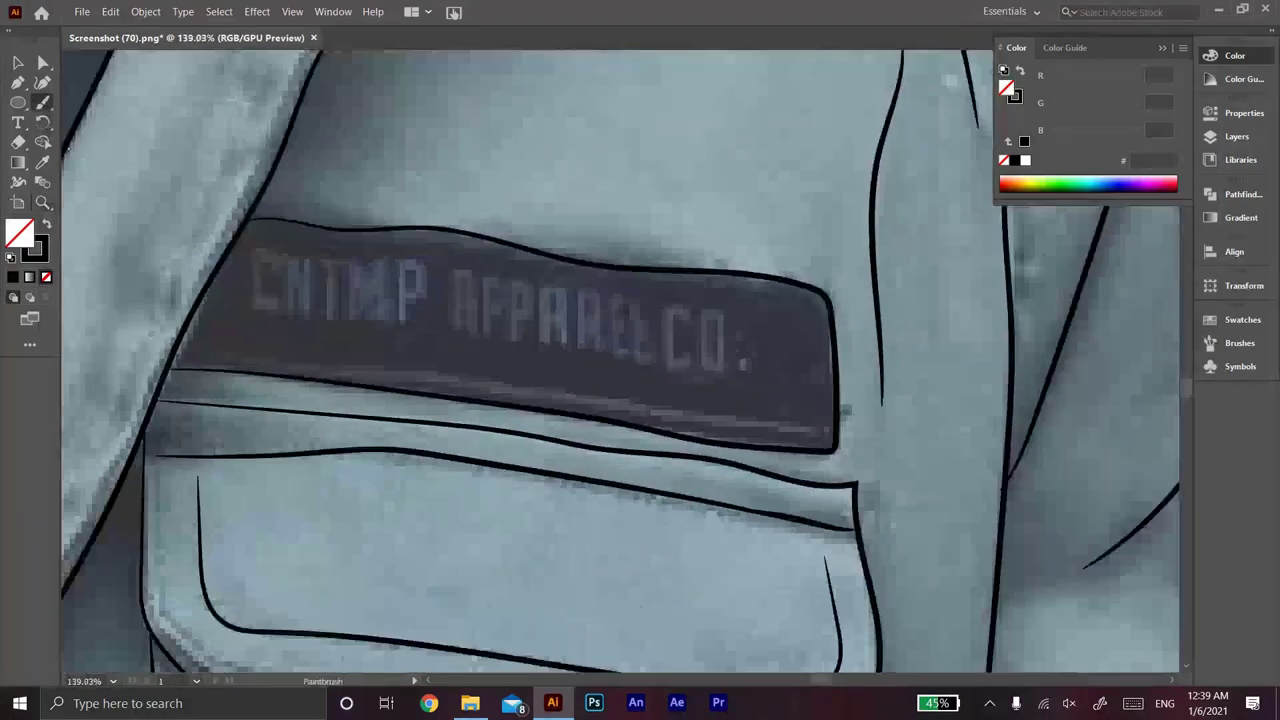
key(n)
drag(160, 372, 470, 236)
drag(838, 380, 168, 370)
key(shift+x)
key(z)
alt+click(328, 261)
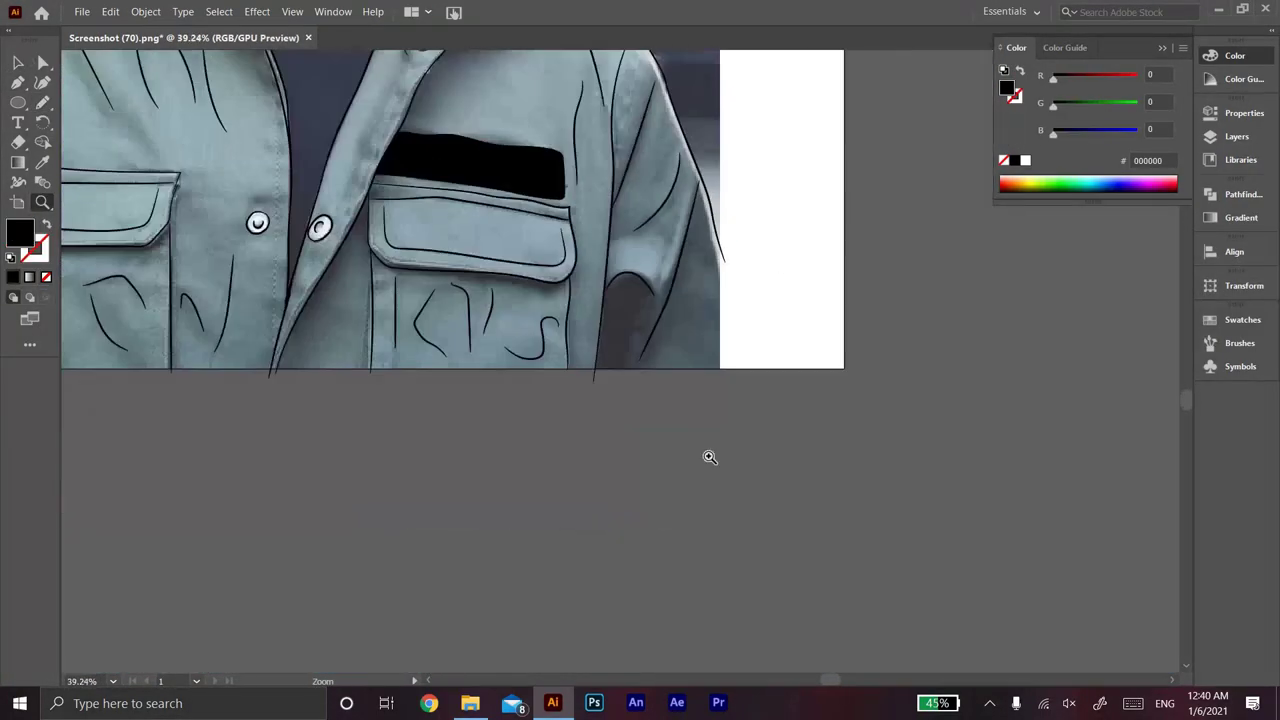
Step: Draw a solid black shadow shape under the right arm
click(860, 206)
key(n)
key(shift+x)
drag(461, 568, 628, 297)
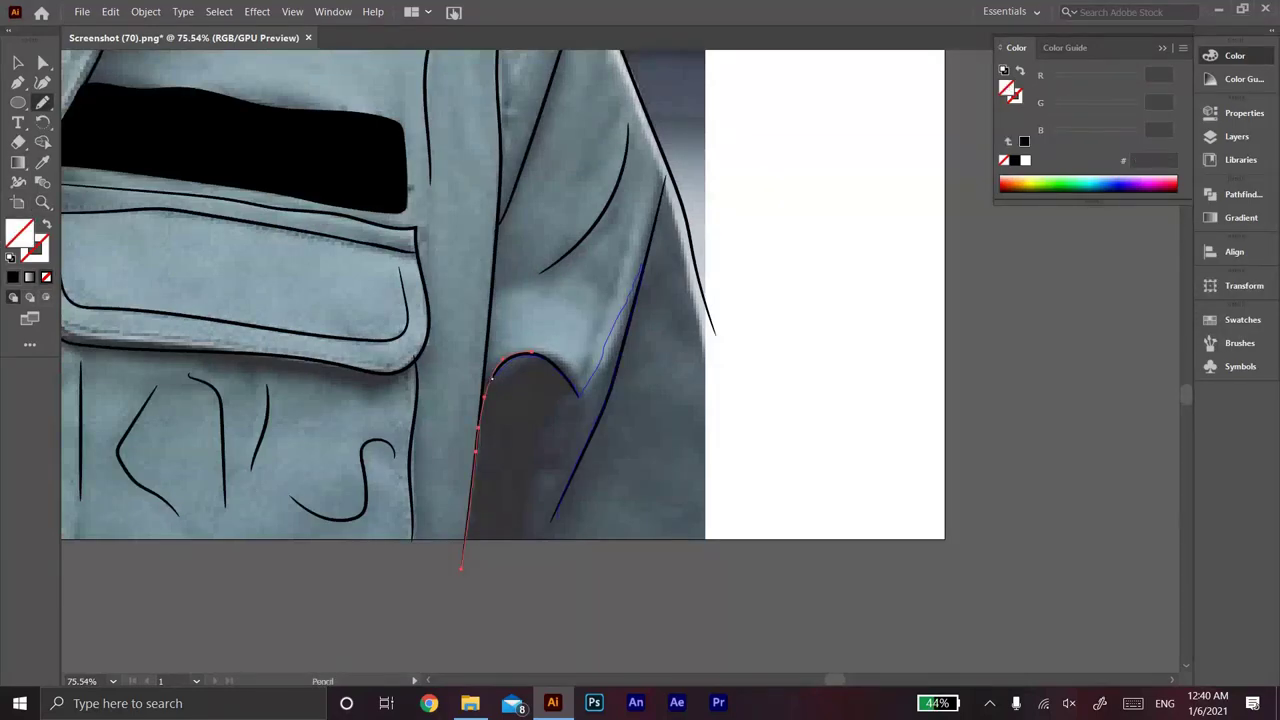
key(shift+x)
key(z)
alt+click(432, 290)
Step: Add black shadow shapes under the right pocket flap and beside the placket
click(332, 273)
key(n)
drag(143, 330, 404, 335)
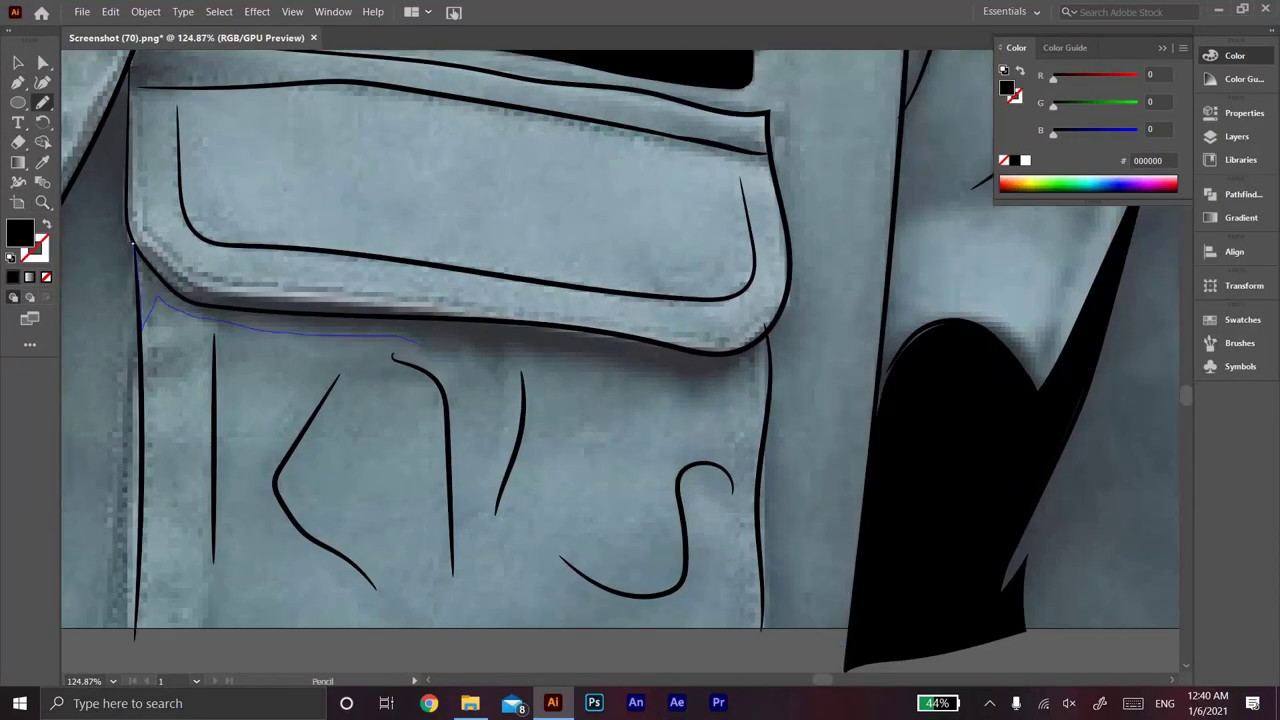
drag(131, 242, 131, 243)
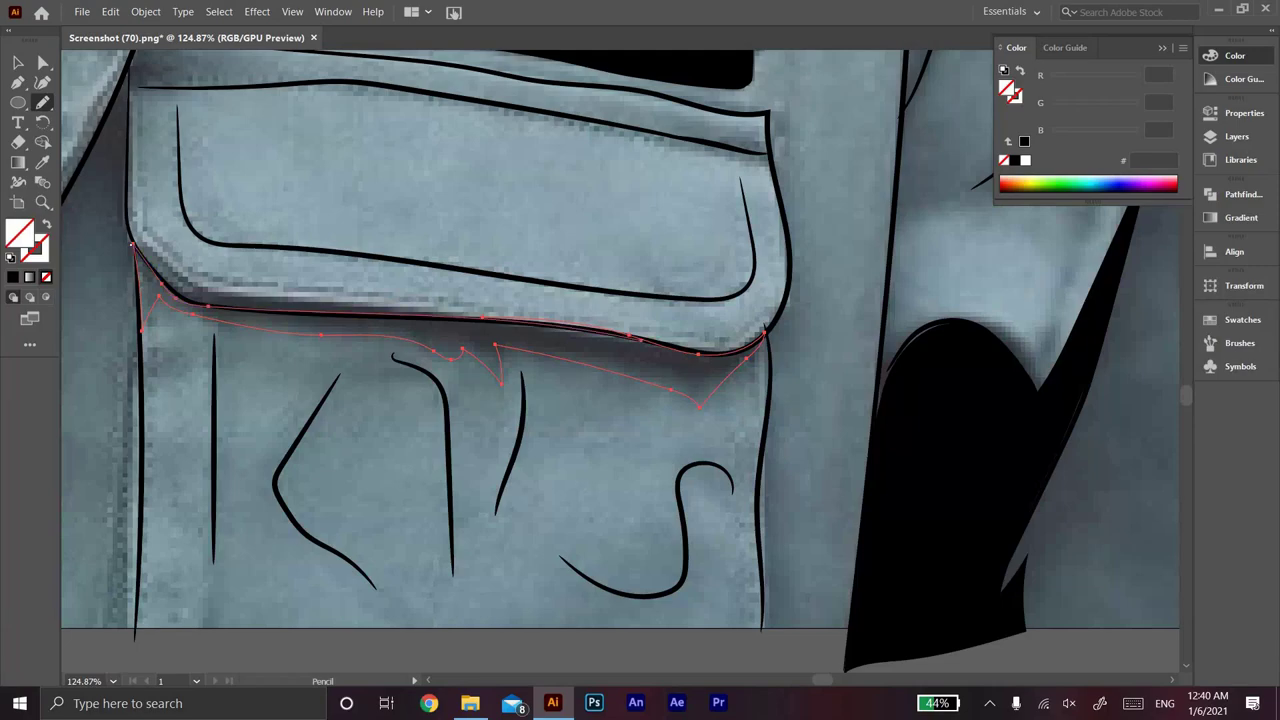
key(shift+x)
scroll(317, 222, down, 3)
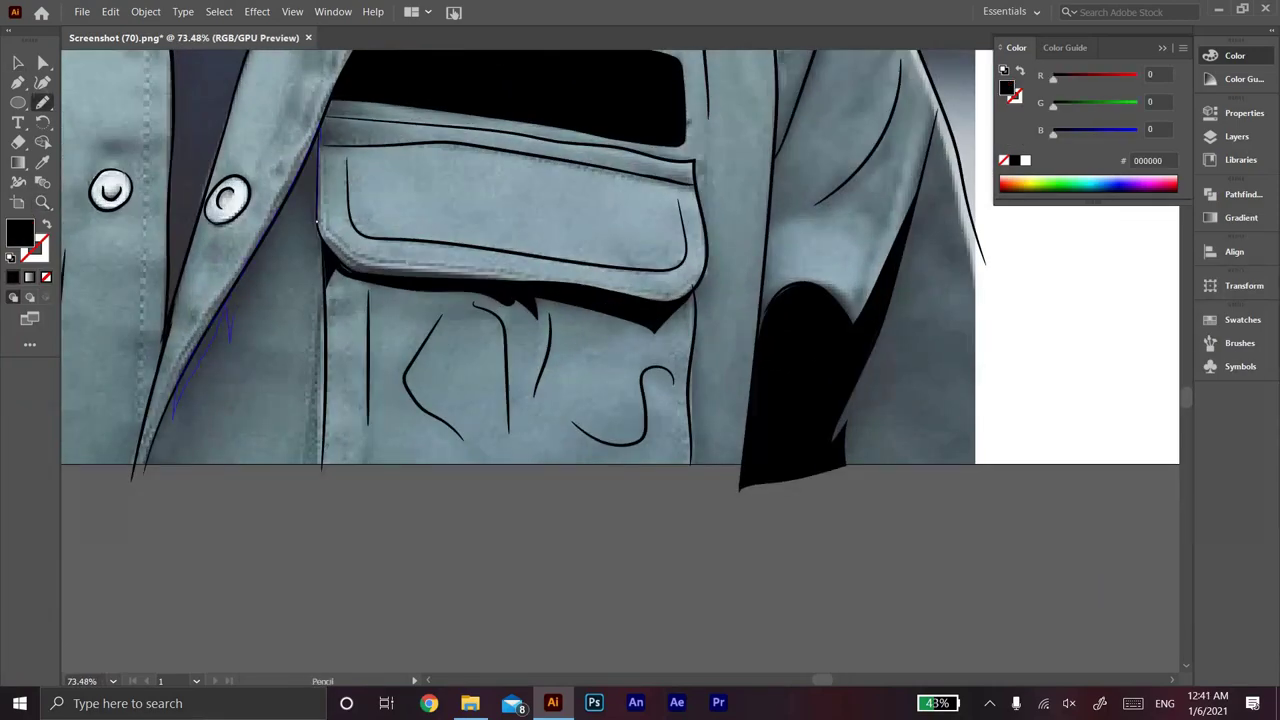
drag(317, 222, 317, 223)
key(shift+x)
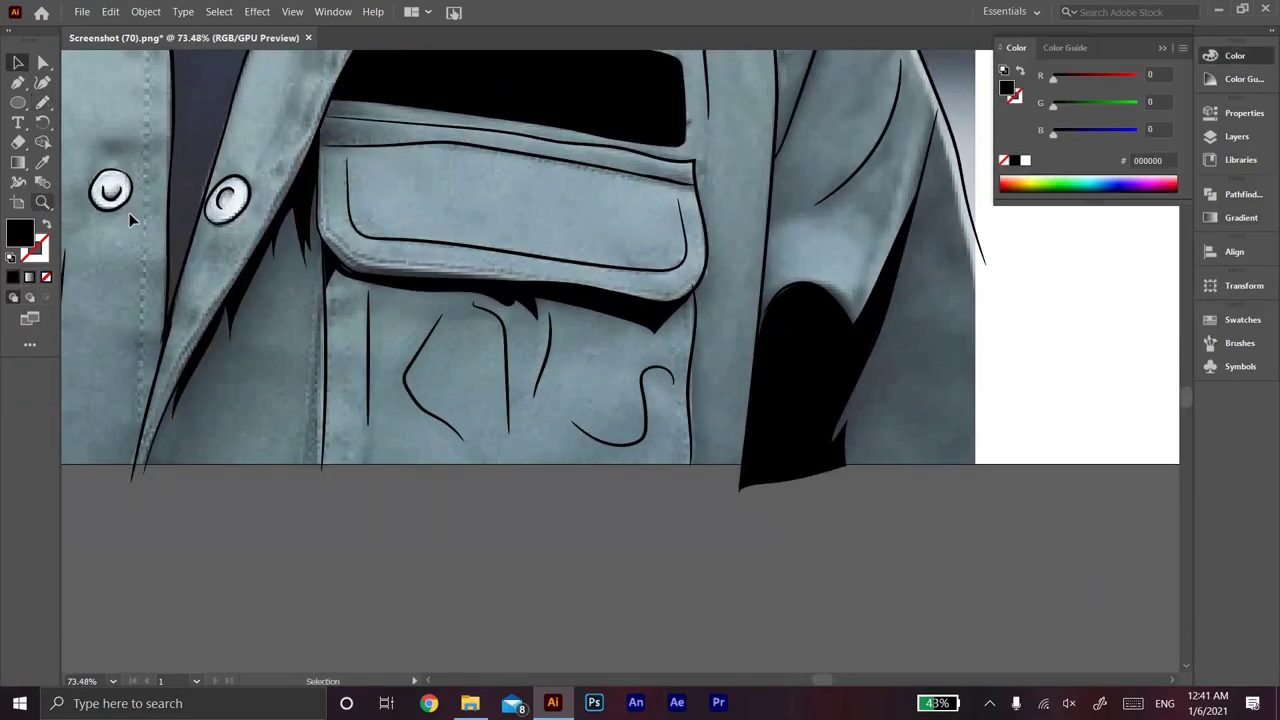
Step: Add black shadows along the left sleeve and under the left collar
key(z)
alt+click(360, 179)
scroll(360, 179, up, 1)
key(n)
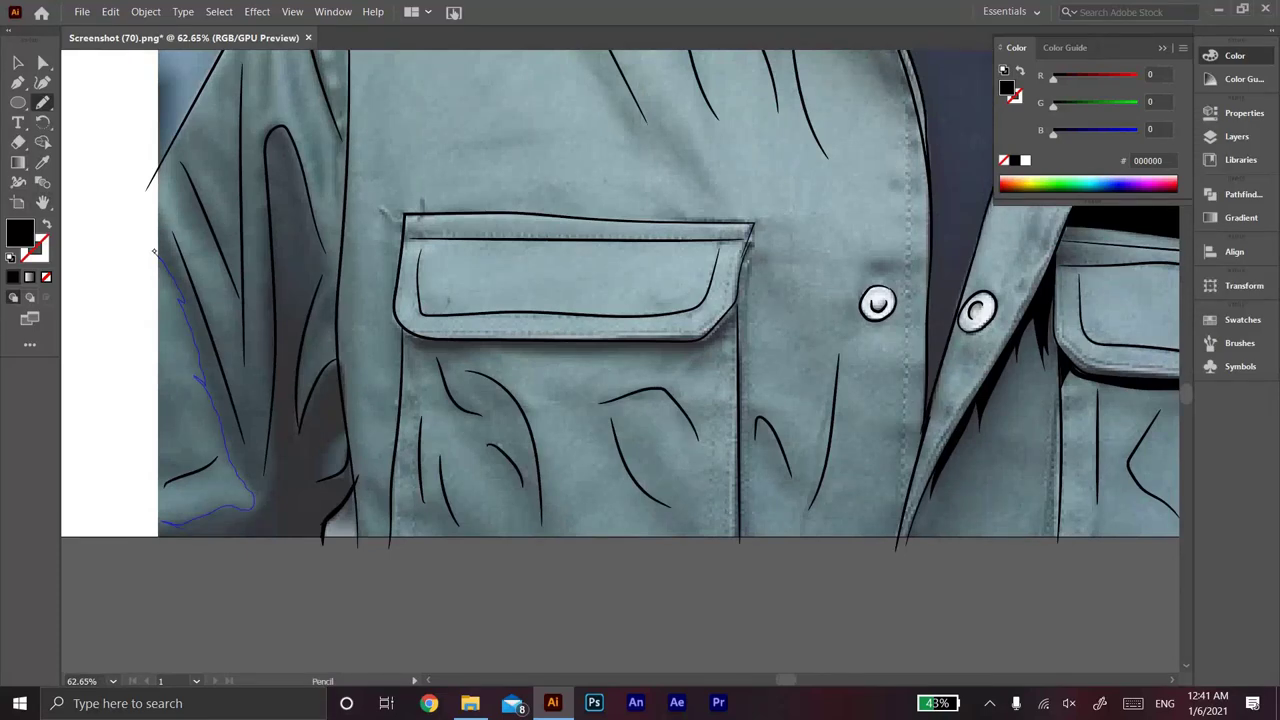
mouse_move(324, 530)
mouse_down()
mouse_move(350, 482)
mouse_move(322, 243)
mouse_up()
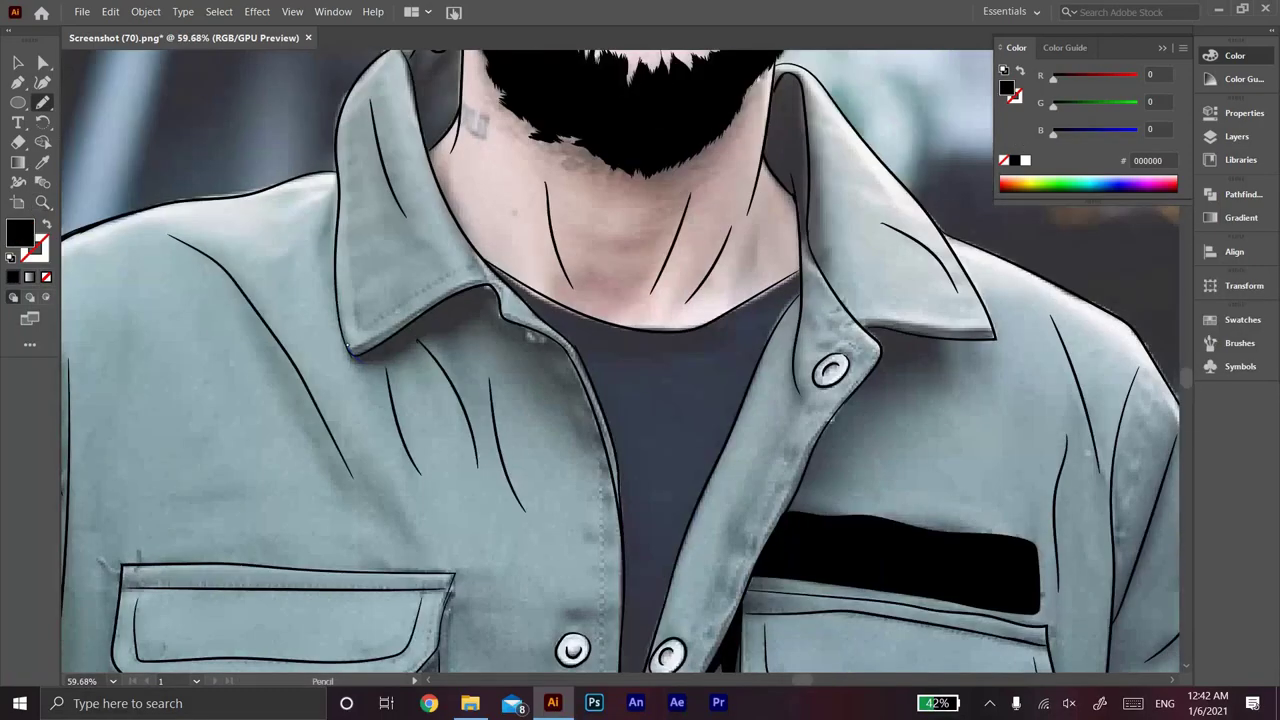
drag(598, 430, 600, 436)
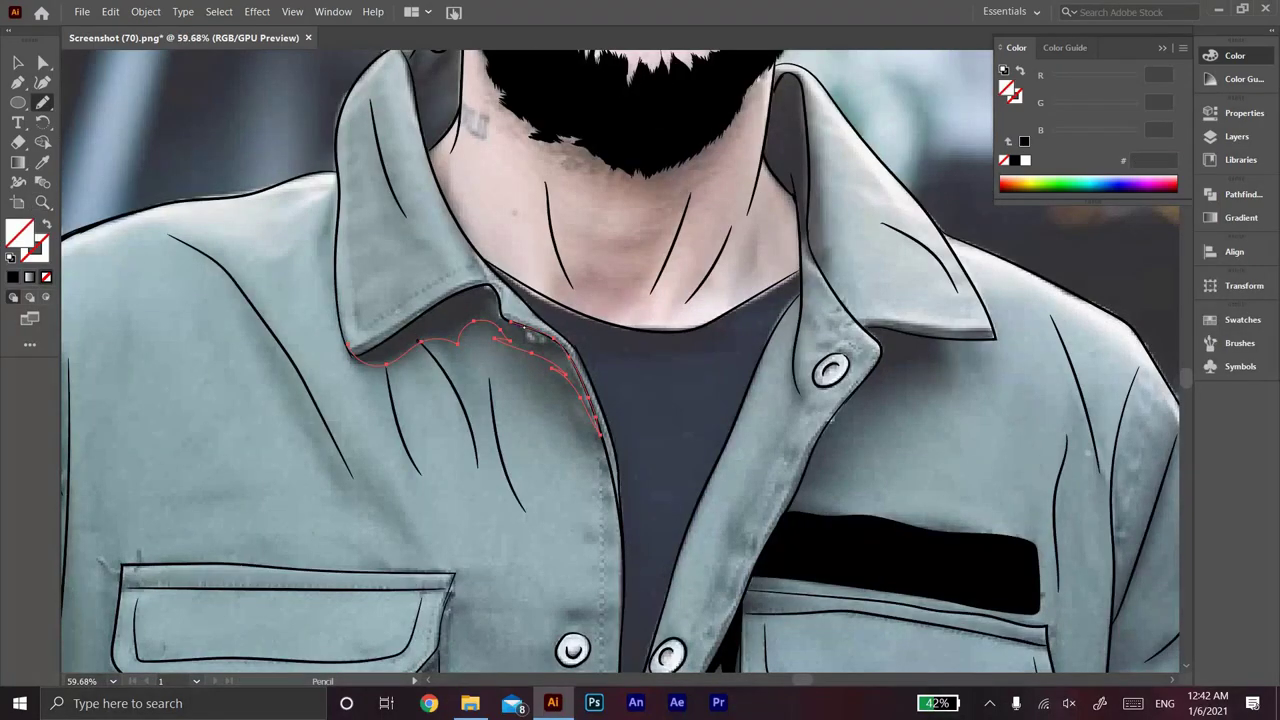
key(shift+x)
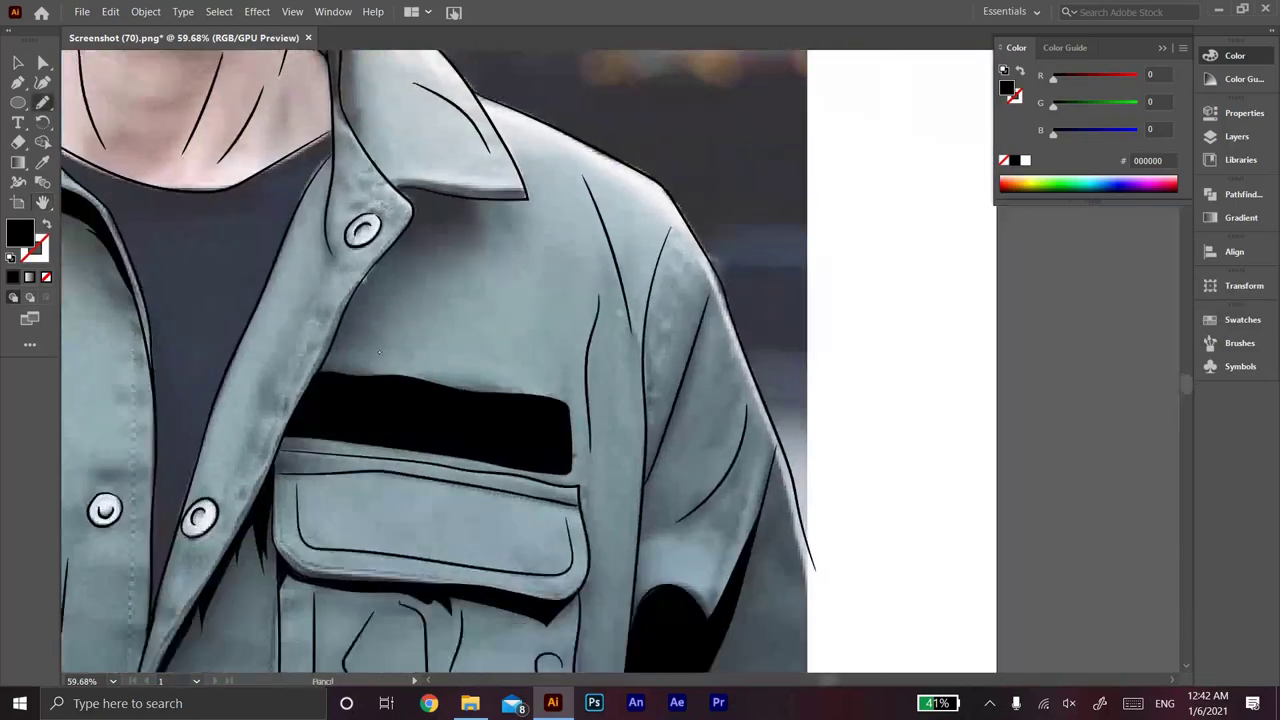
Step: Trace shadows beneath the right collar and a thin one along the placket edge
drag(333, 335, 330, 345)
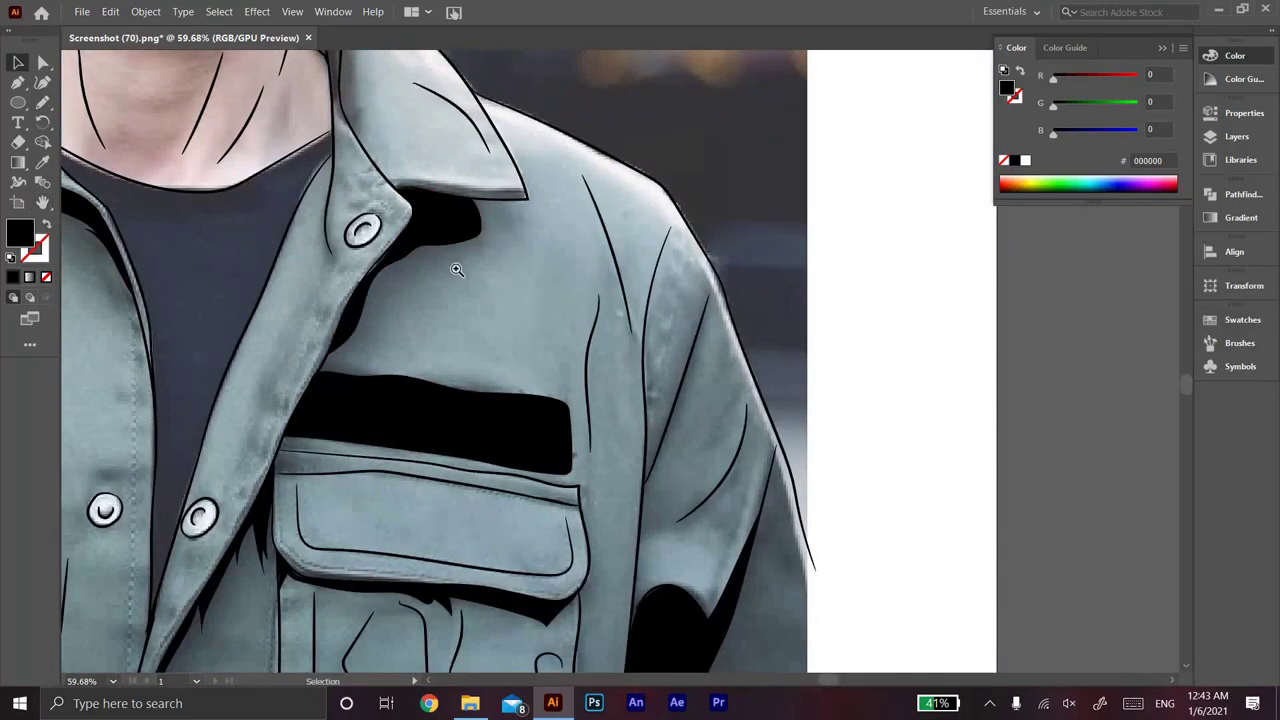
scroll(369, 252, up, 5)
drag(482, 190, 334, 352)
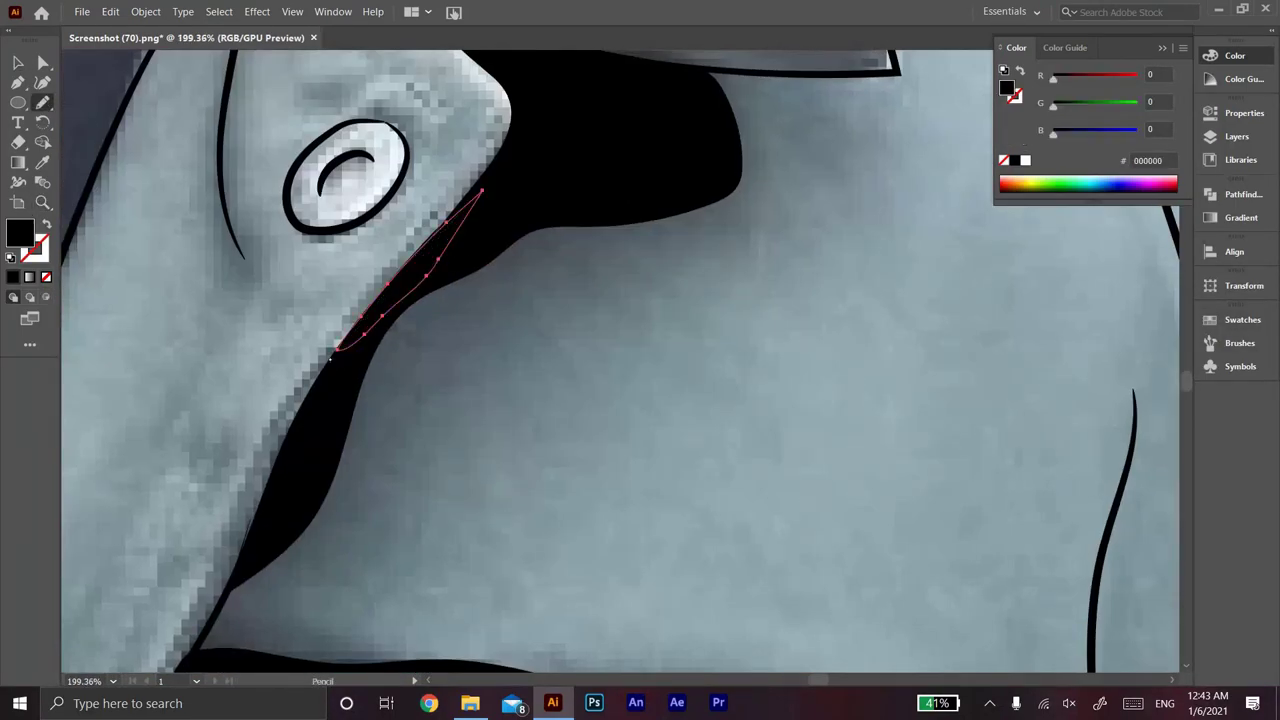
scroll(330, 358, down, 5)
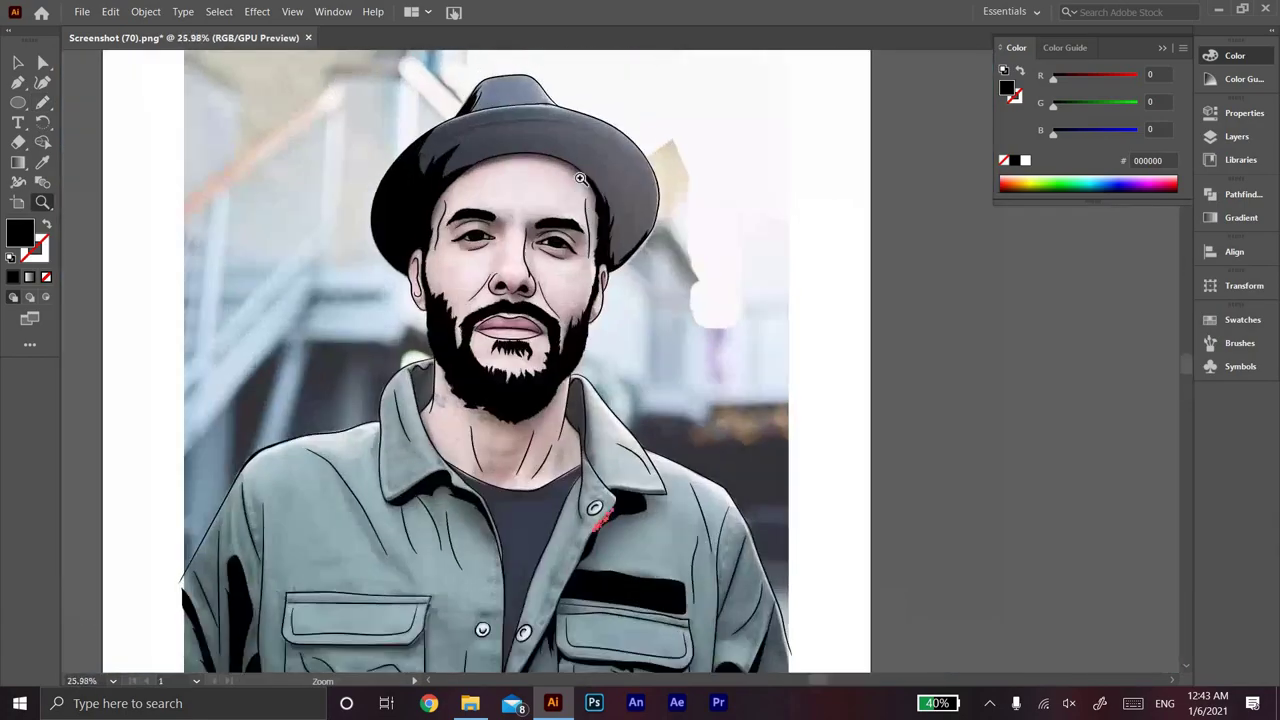
Step: Trace dark shadow shapes along the collar edge
scroll(420, 400, up, 5)
drag(390, 326, 422, 476)
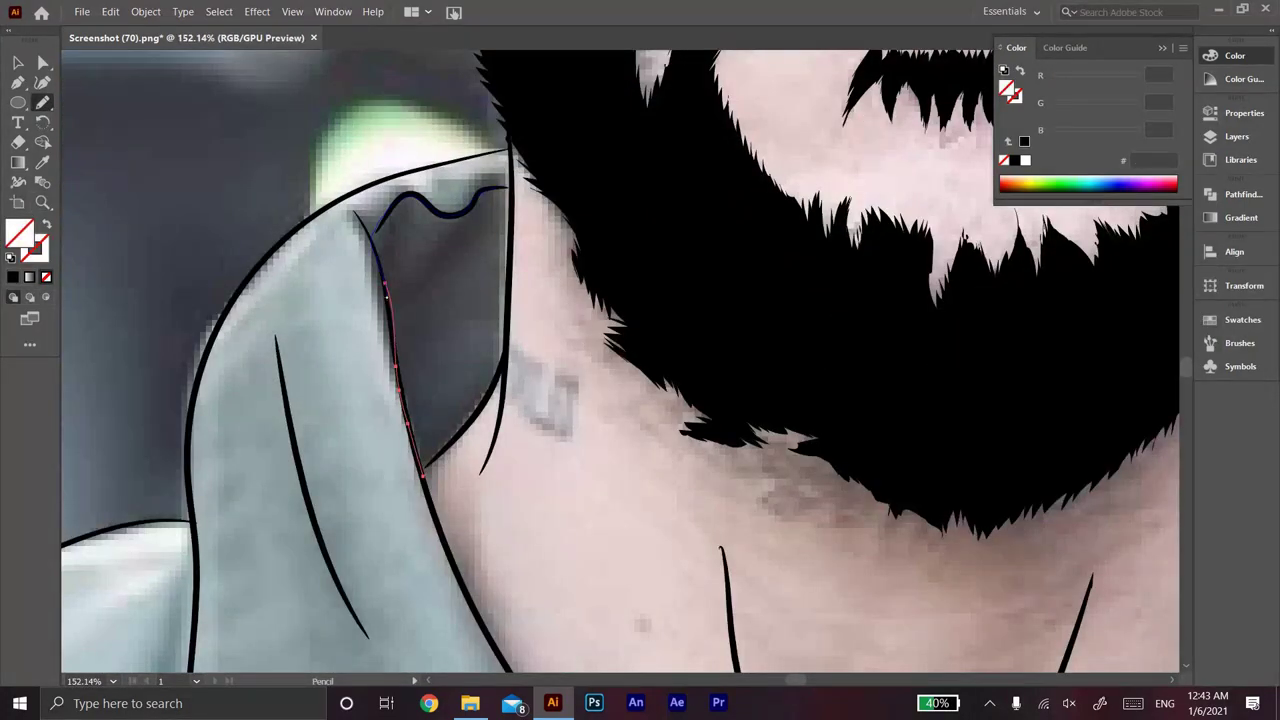
scroll(929, 380, right, 10)
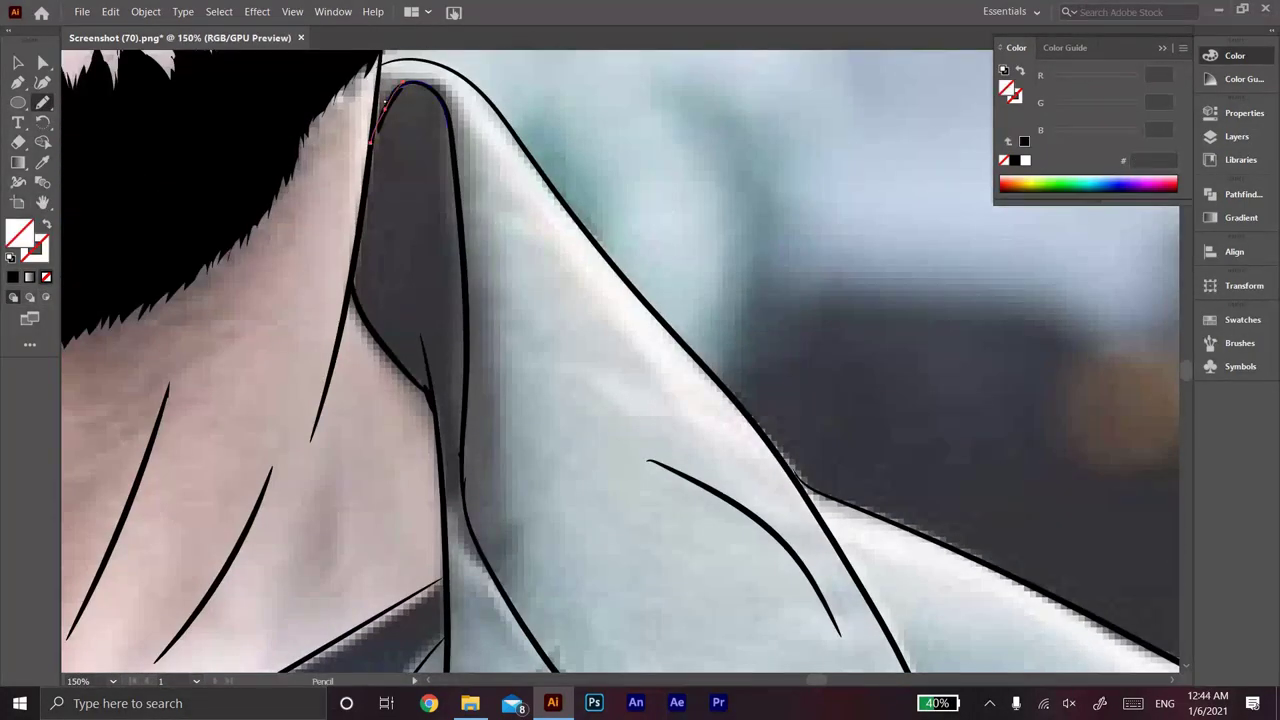
drag(486, 570, 488, 572)
scroll(488, 572, down, 5)
scroll(543, 557, up, 3)
Step: Draw a black shadow shape under the left pocket flap
drag(205, 330, 470, 362)
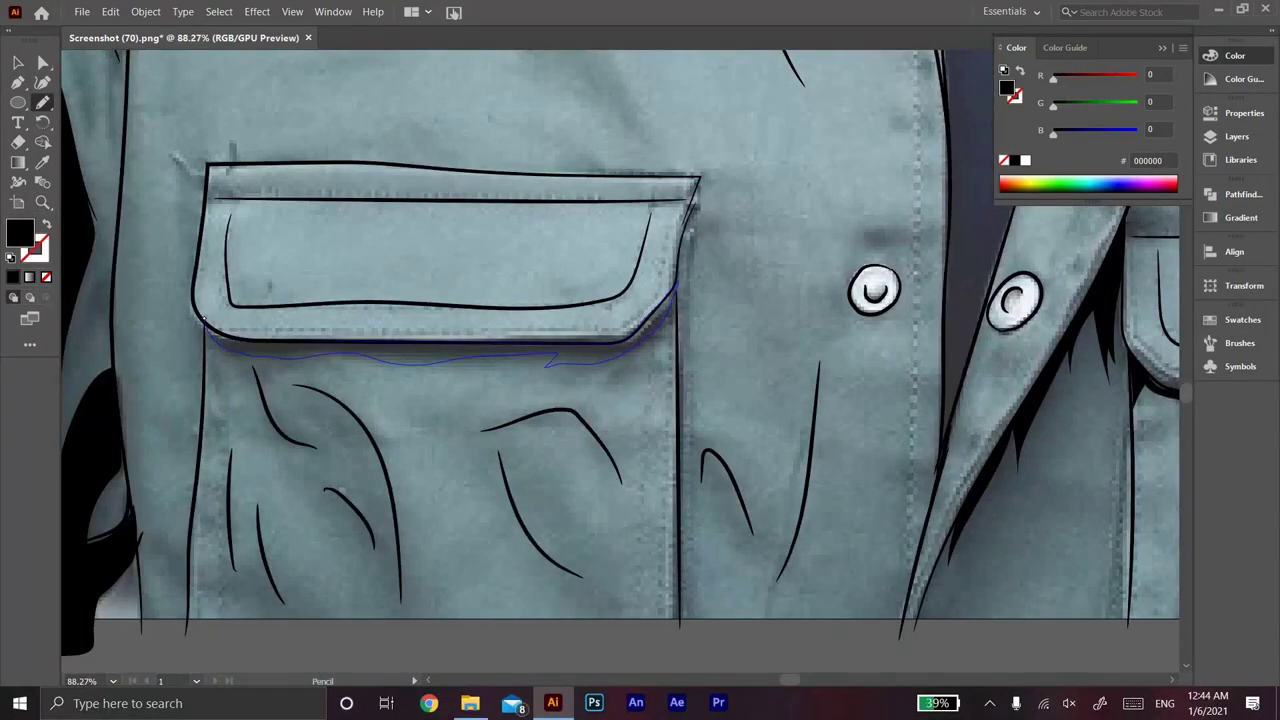
scroll(491, 314, down, 5)
scroll(491, 314, down, 2)
drag(1117, 241, 1149, 294)
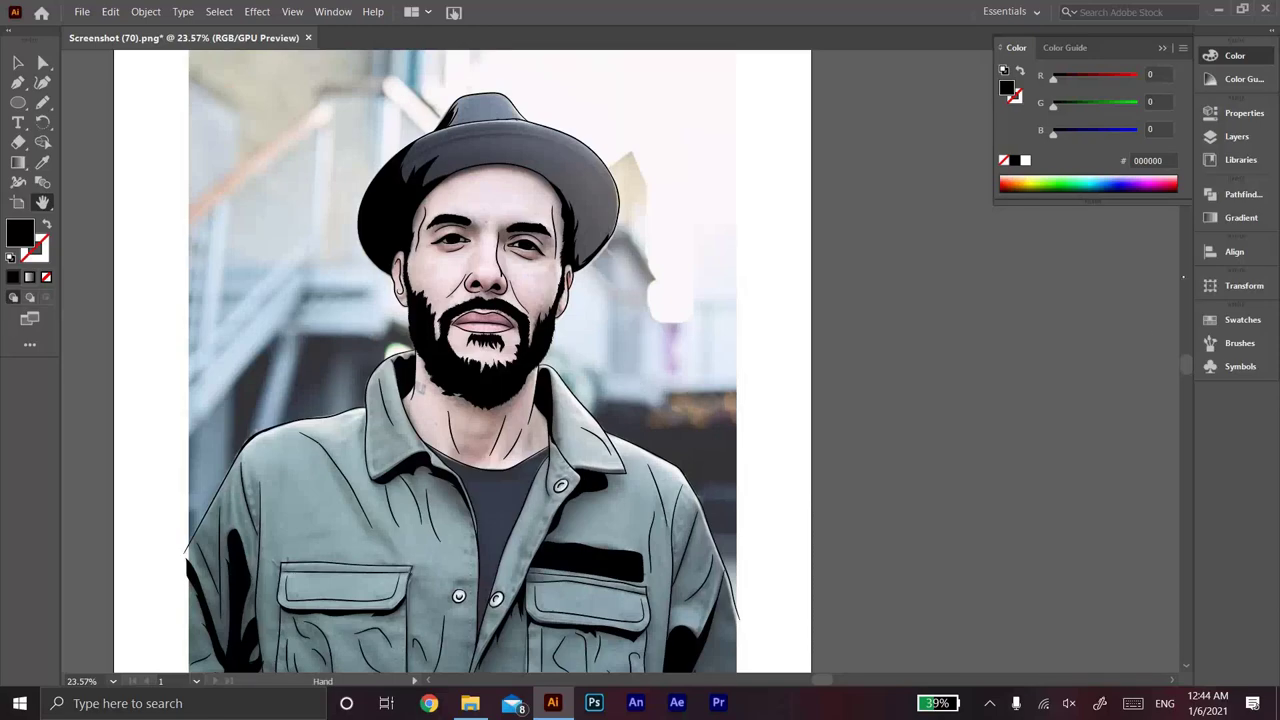
scroll(709, 549, up, 5)
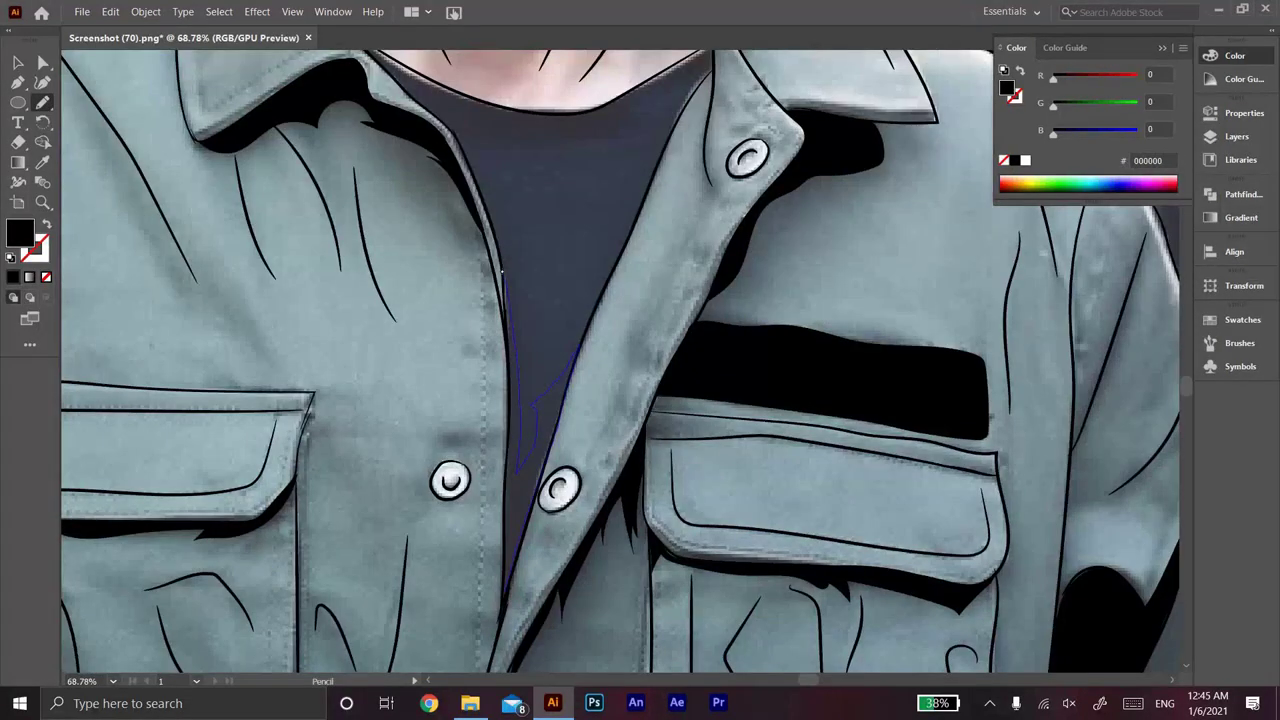
Step: Trace black shadows along the shirt placket and the T-shirt neckline
drag(502, 270, 502, 272)
ctrl+click(291, 296)
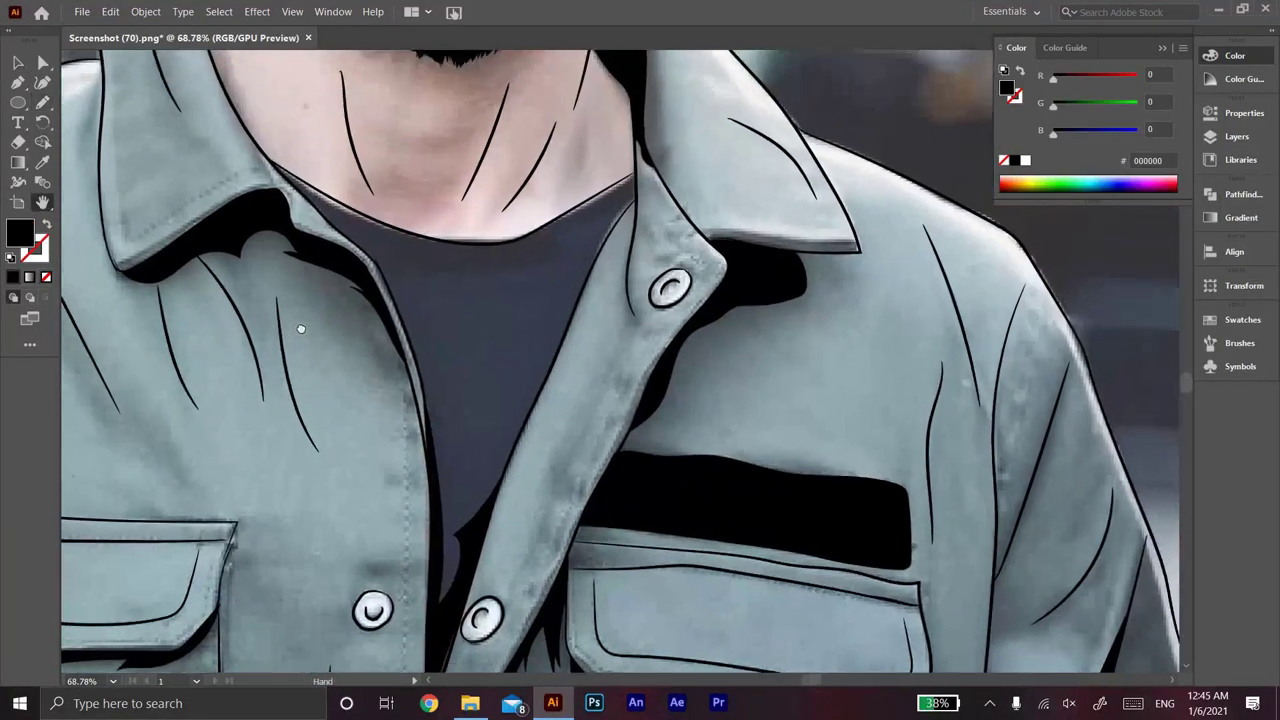
drag(291, 296, 98, 432)
drag(460, 229, 465, 226)
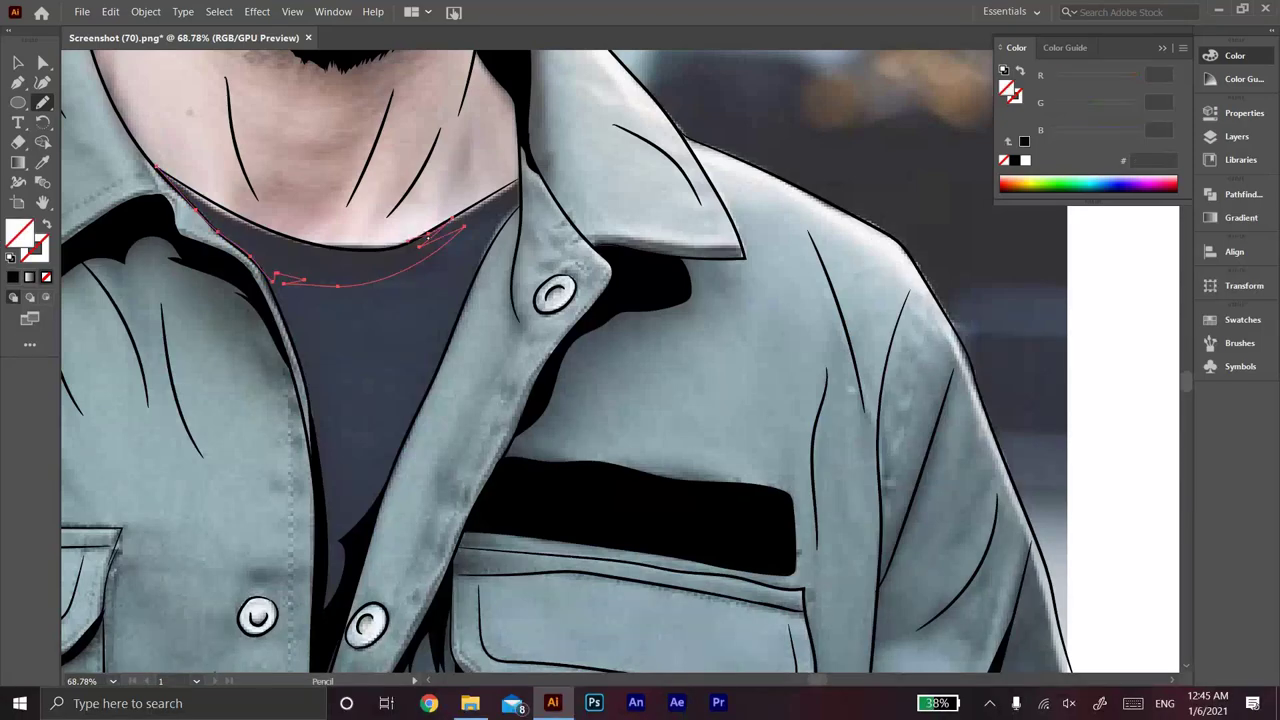
scroll(498, 403, down, 5)
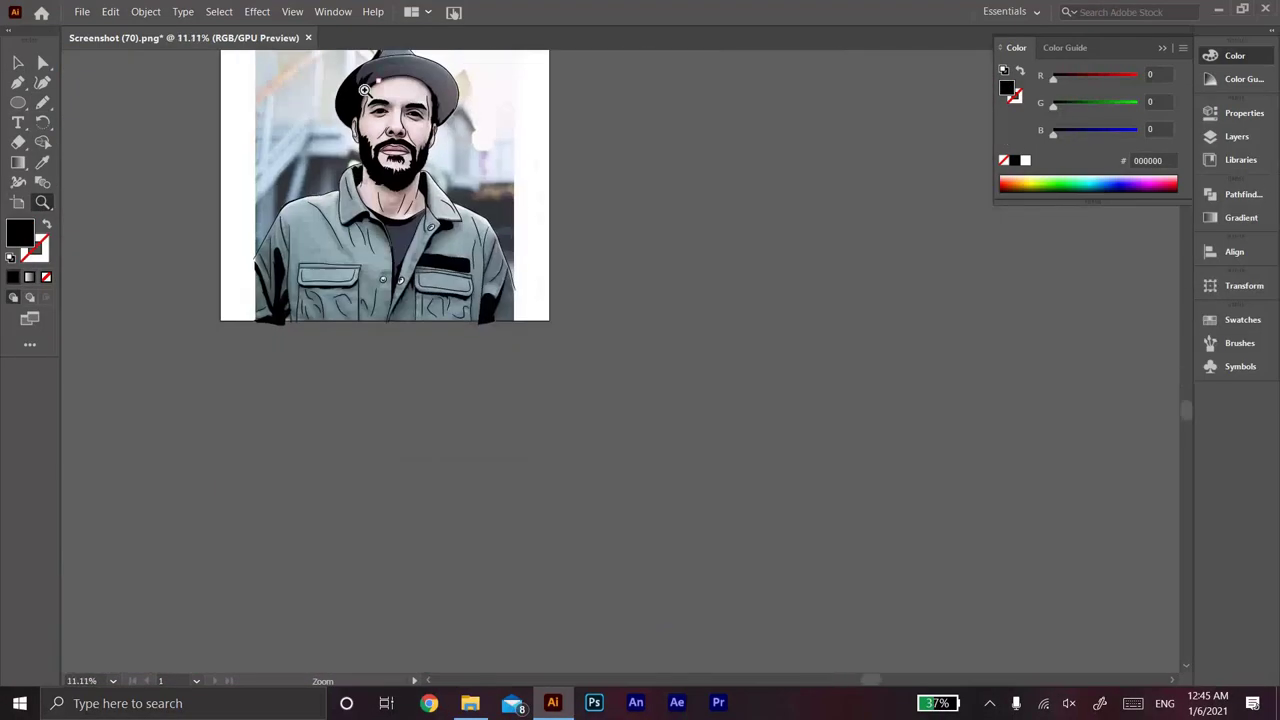
scroll(498, 403, up, 3)
key(F7)
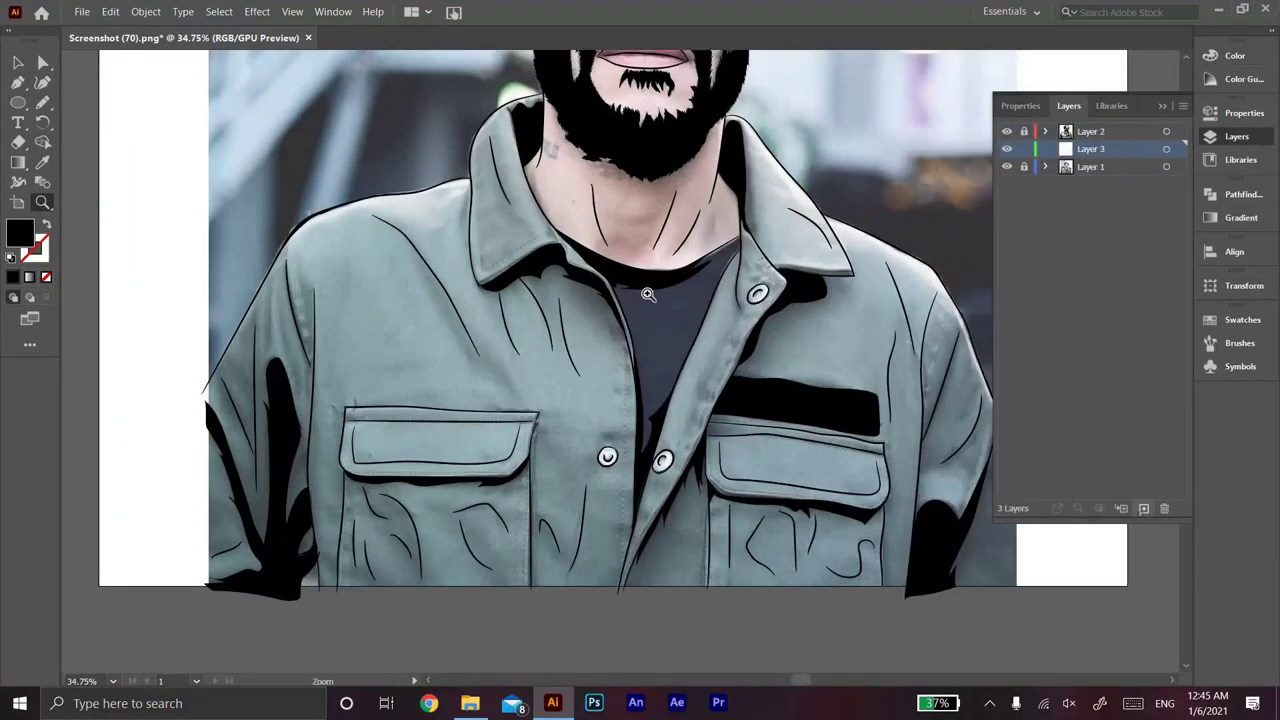
Step: Fill the selected eye whites with white, then change them to light grey D8D8D8
scroll(626, 216, up, 5)
scroll(626, 216, up, 10)
double_click(20, 232)
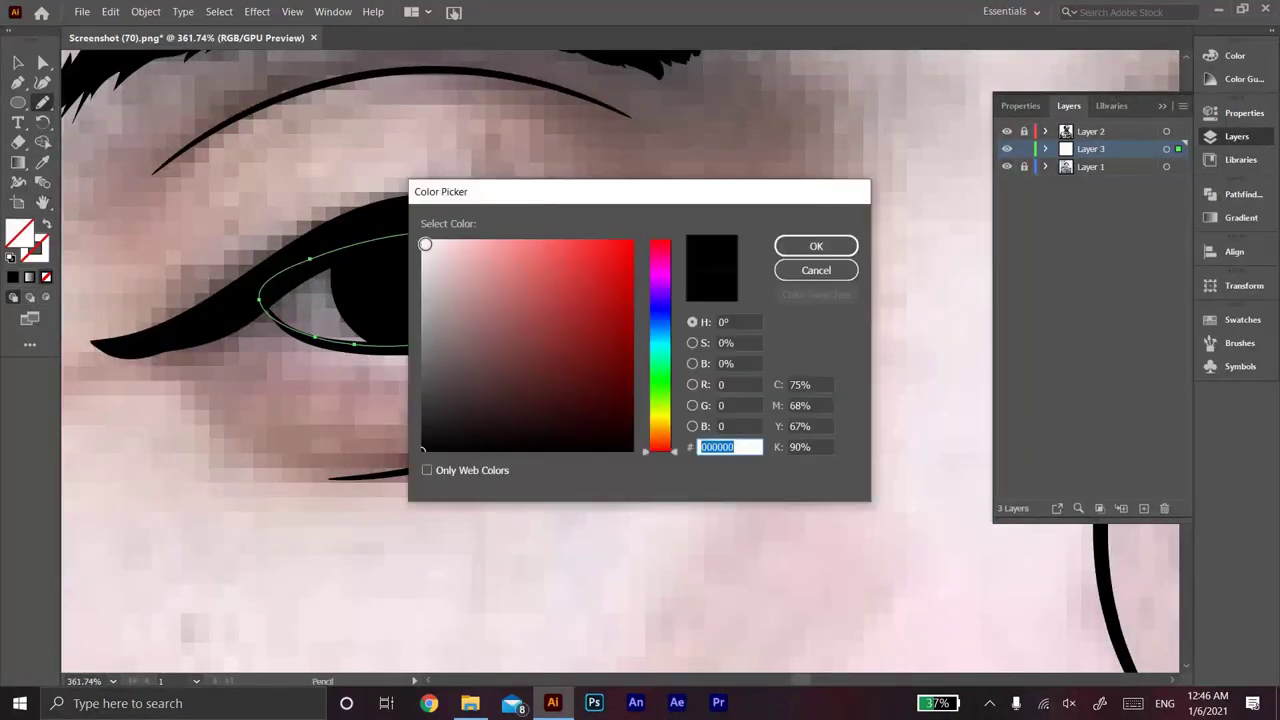
click(817, 249)
click(18, 62)
double_click(20, 232)
click(623, 223)
key(Return)
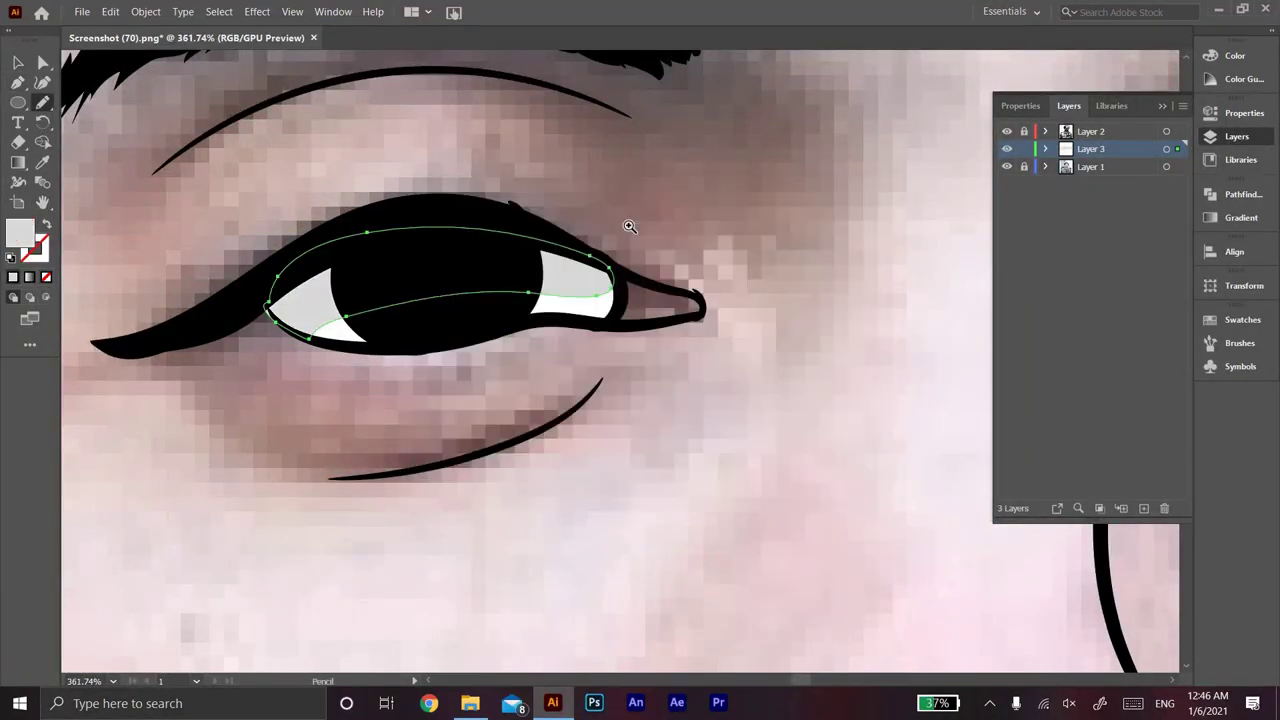
Step: Trace the other eye's white with the Pencil and fill it
scroll(623, 223, down, 5)
scroll(397, 241, up, 5)
drag(397, 241, 522, 224)
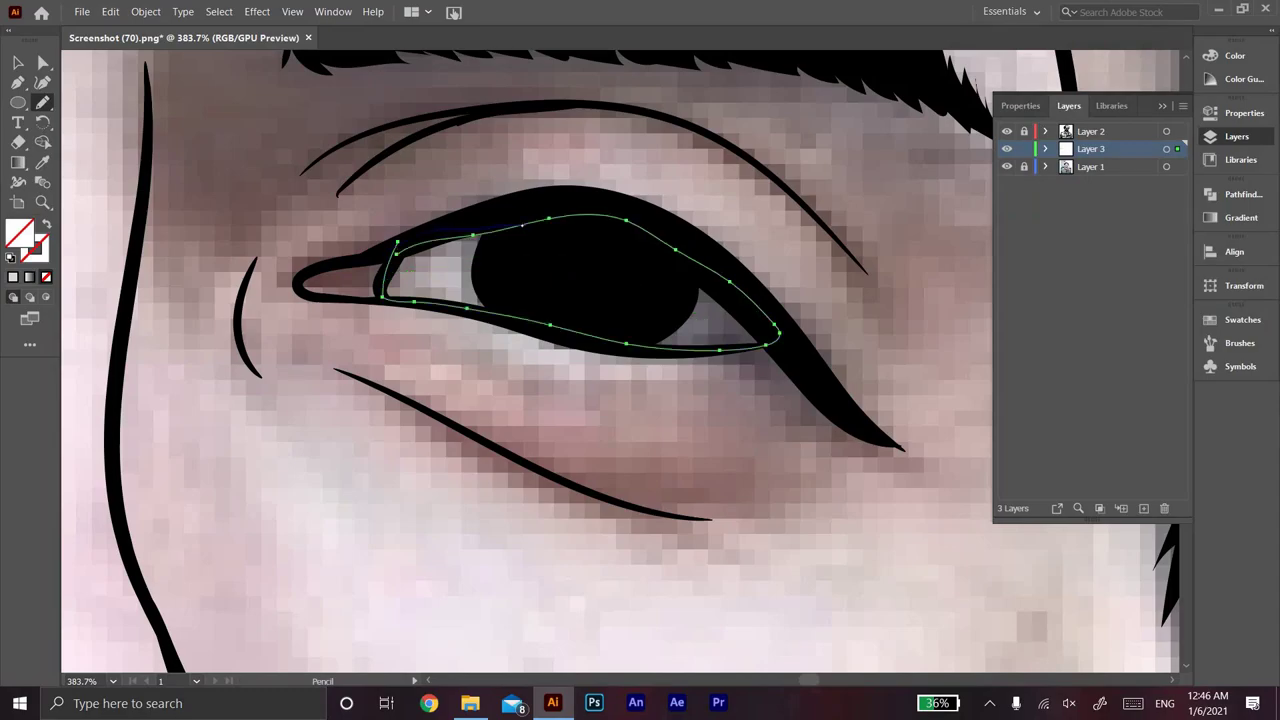
key(comma)
key(z)
scroll(403, 343, down, 2)
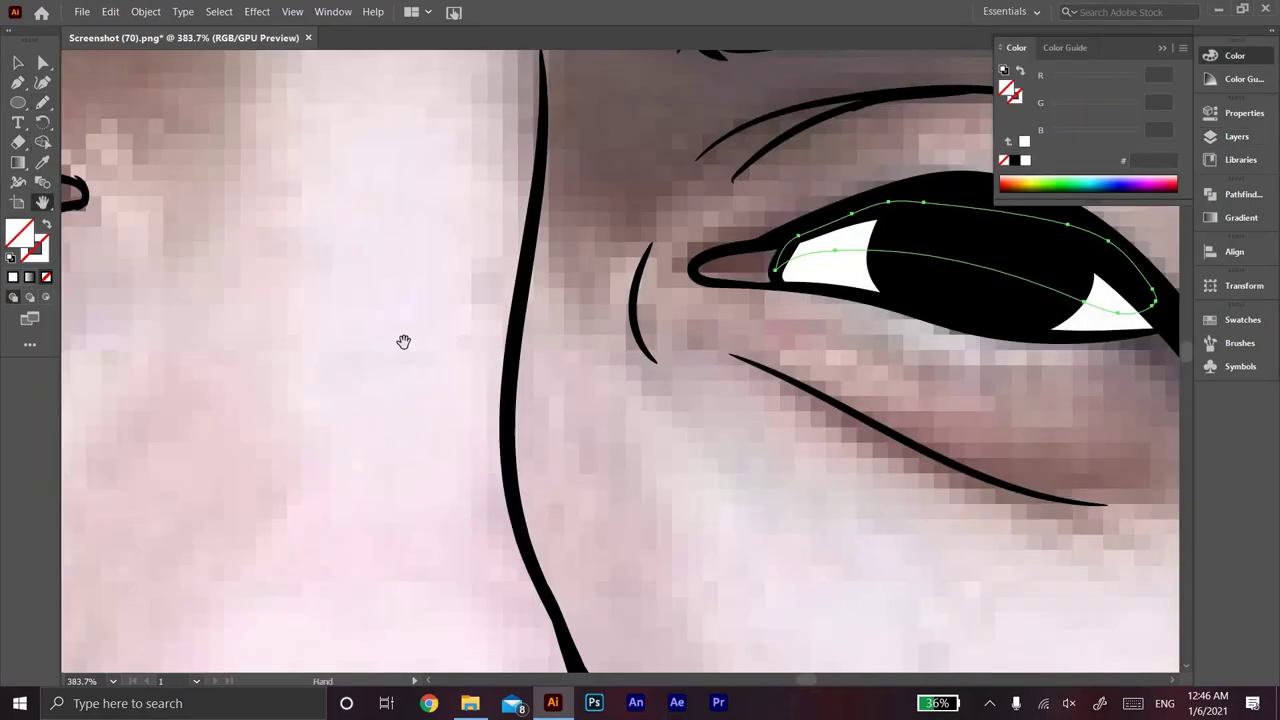
scroll(403, 343, down, 3)
scroll(726, 146, down, 3)
scroll(184, 551, up, 5)
scroll(184, 551, down, 3)
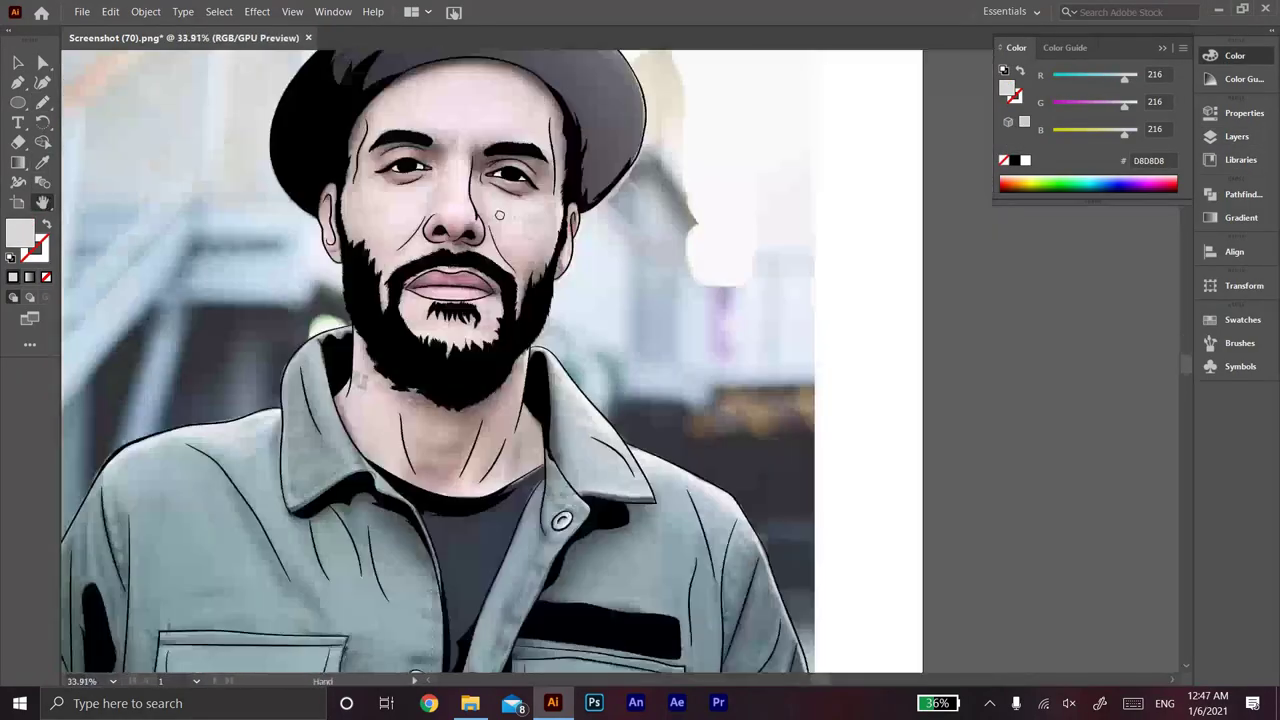
Step: Pencil-draw zigzag shading strokes over the left shoulder
scroll(184, 551, up, 3)
scroll(184, 551, up, 1)
scroll(400, 300, up, 2)
scroll(400, 300, down, 1)
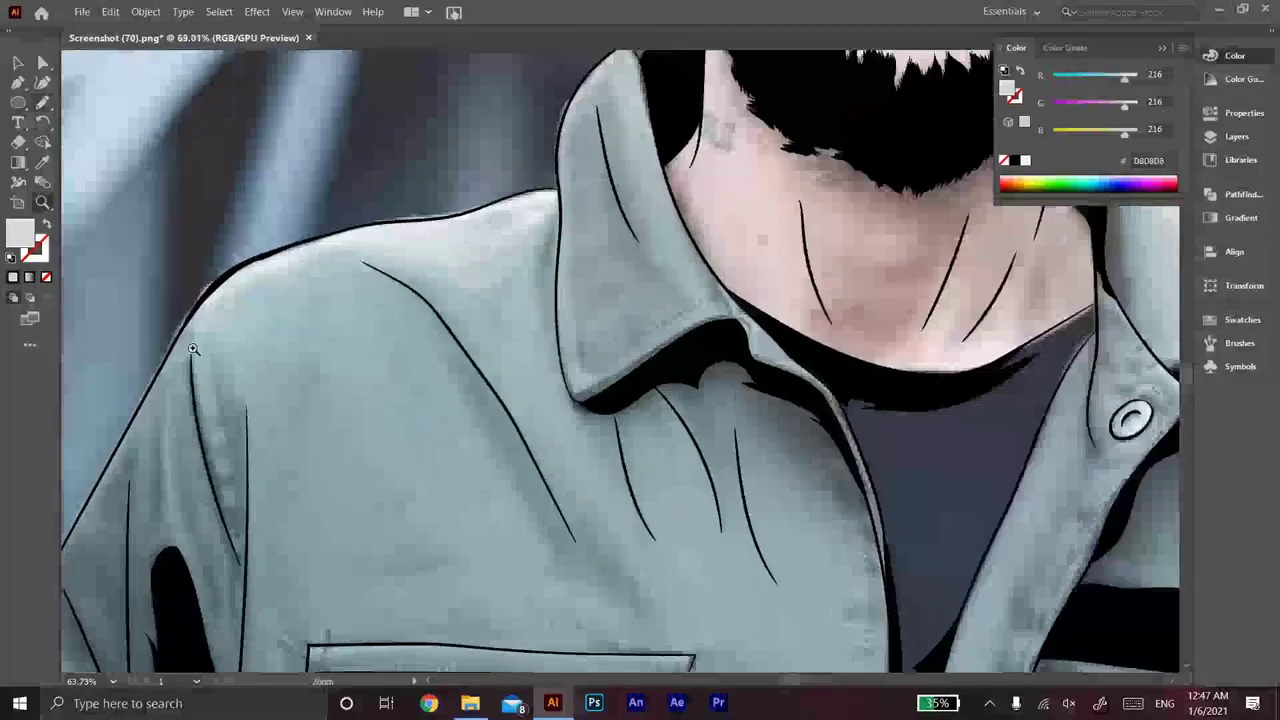
scroll(400, 300, down, 1)
key(n)
mouse_move(389, 115)
mouse_down()
mouse_move(412, 266)
mouse_move(424, 266)
mouse_up()
mouse_move(423, 305)
mouse_down()
mouse_move(421, 336)
mouse_move(406, 336)
mouse_up()
Step: Draw zigzag shading down the left sleeve edge toward the cuff, outlining its bottom
drag(314, 266, 356, 176)
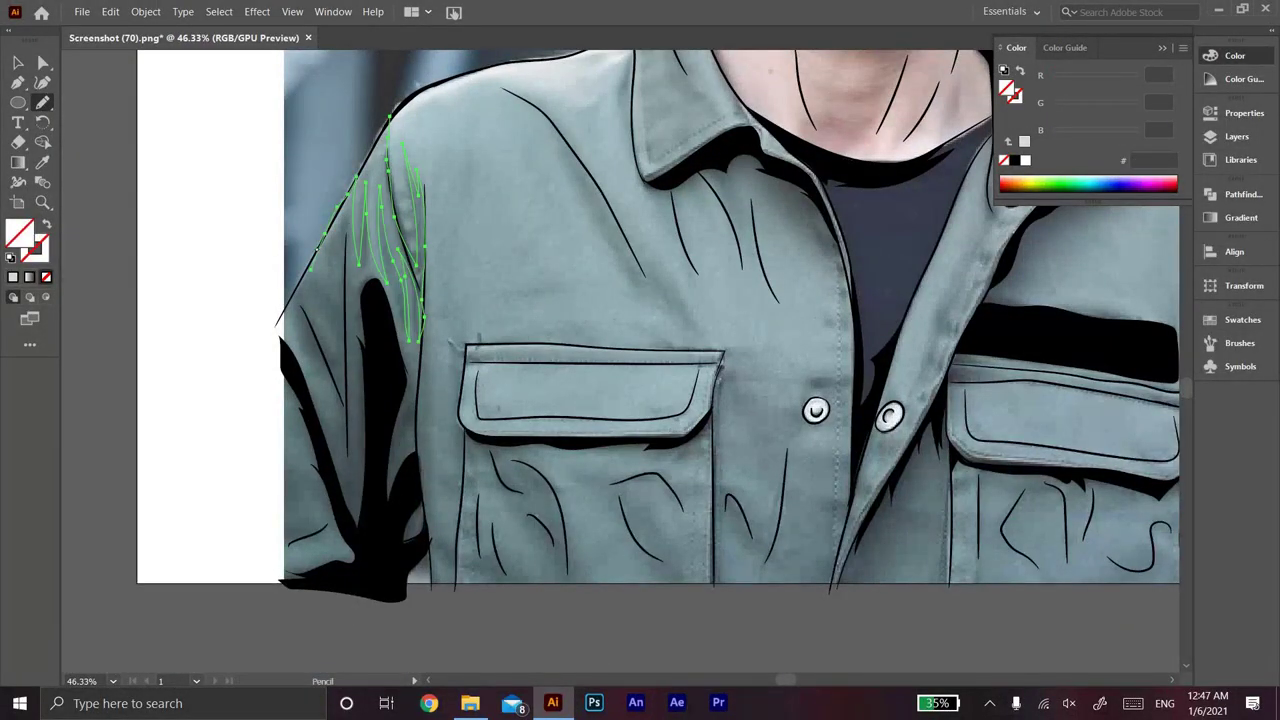
drag(326, 230, 333, 316)
drag(324, 369, 342, 426)
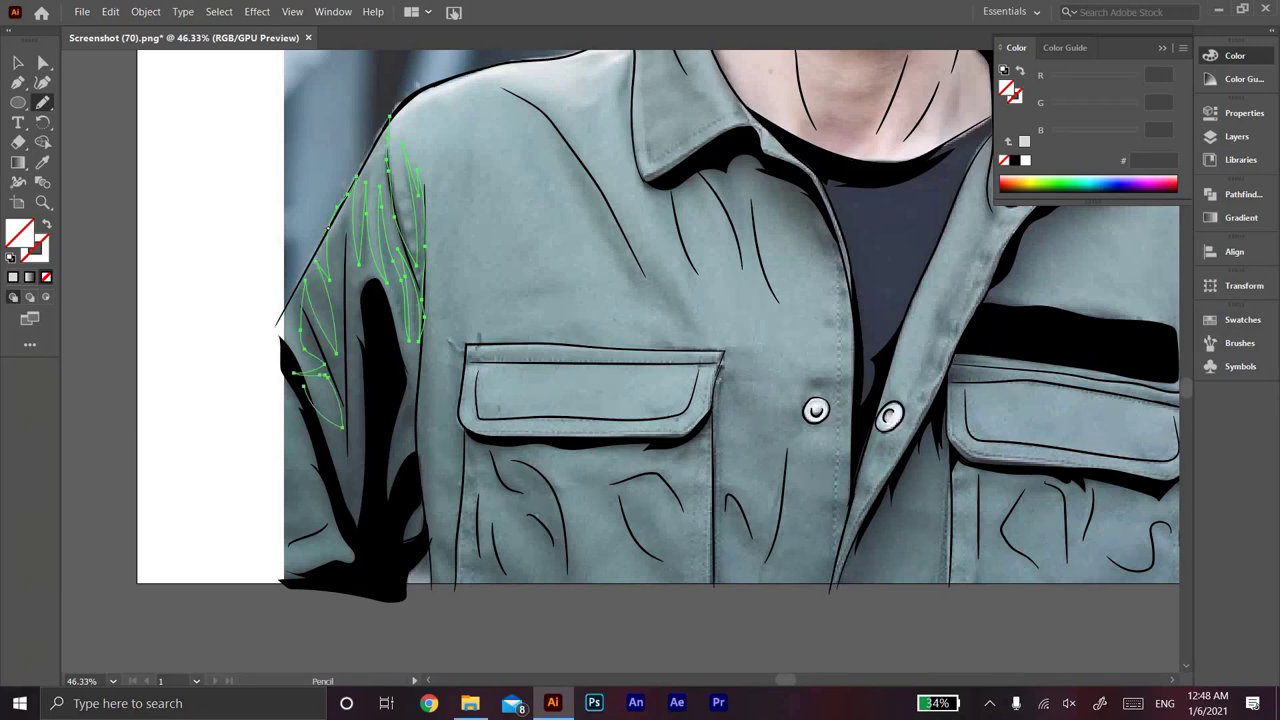
mouse_move(276, 535)
mouse_down()
mouse_move(305, 590)
mouse_move(408, 497)
mouse_move(423, 318)
mouse_up()
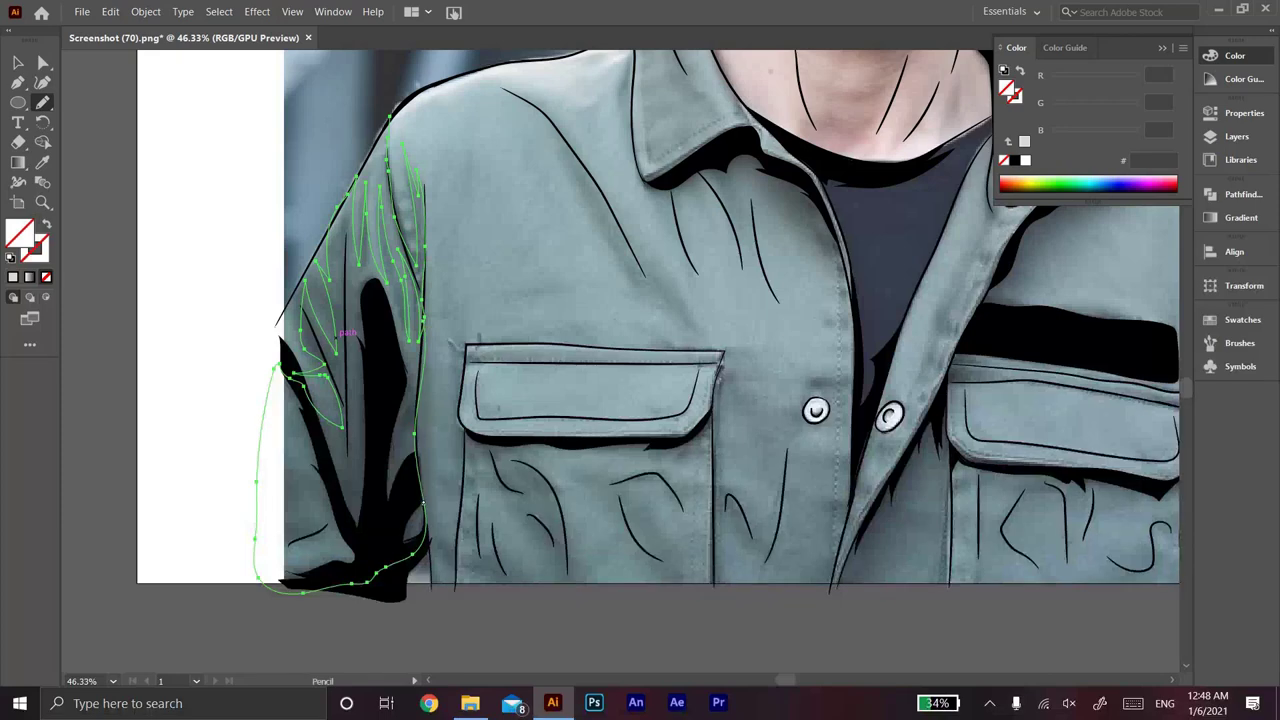
Step: Undo the oversized sleeve outline, try a dark green fill, then undo that fill
key(ctrl+z)
key(ctrl+z)
double_click(19, 232)
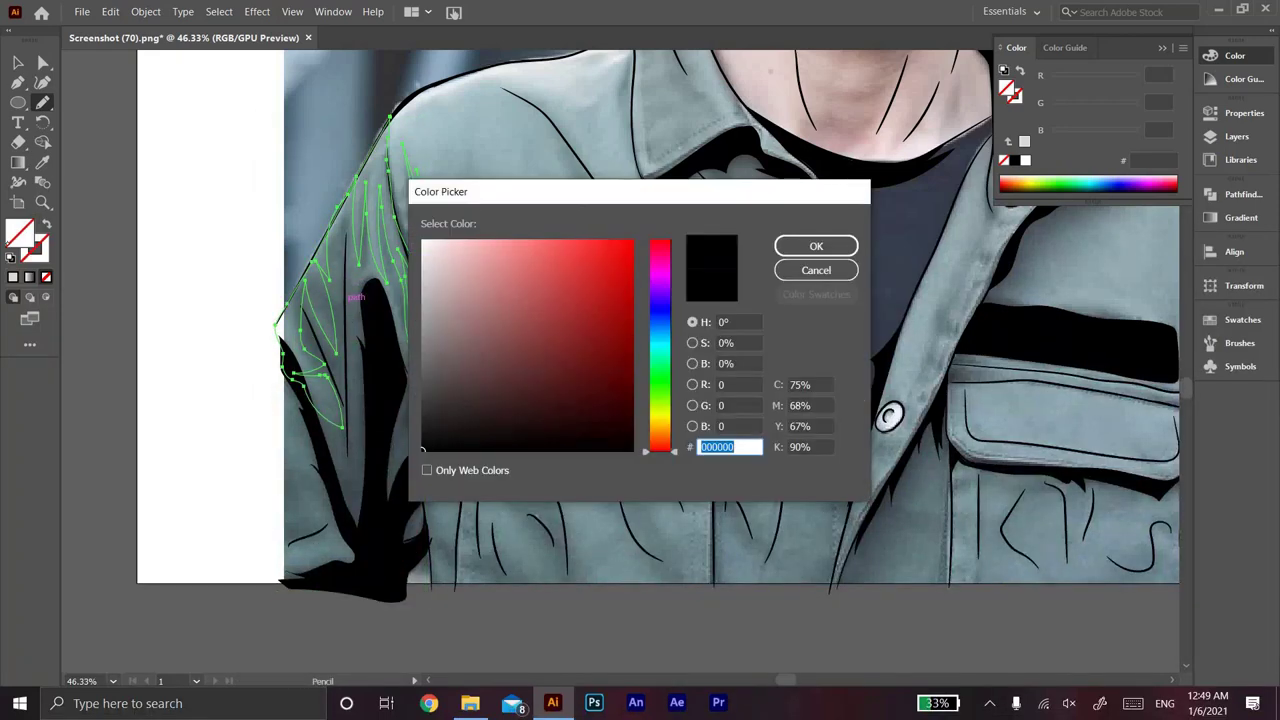
click(659, 393)
click(463, 366)
click(820, 246)
key(ctrl+z)
key(ctrl+z)
key(ctrl+z)
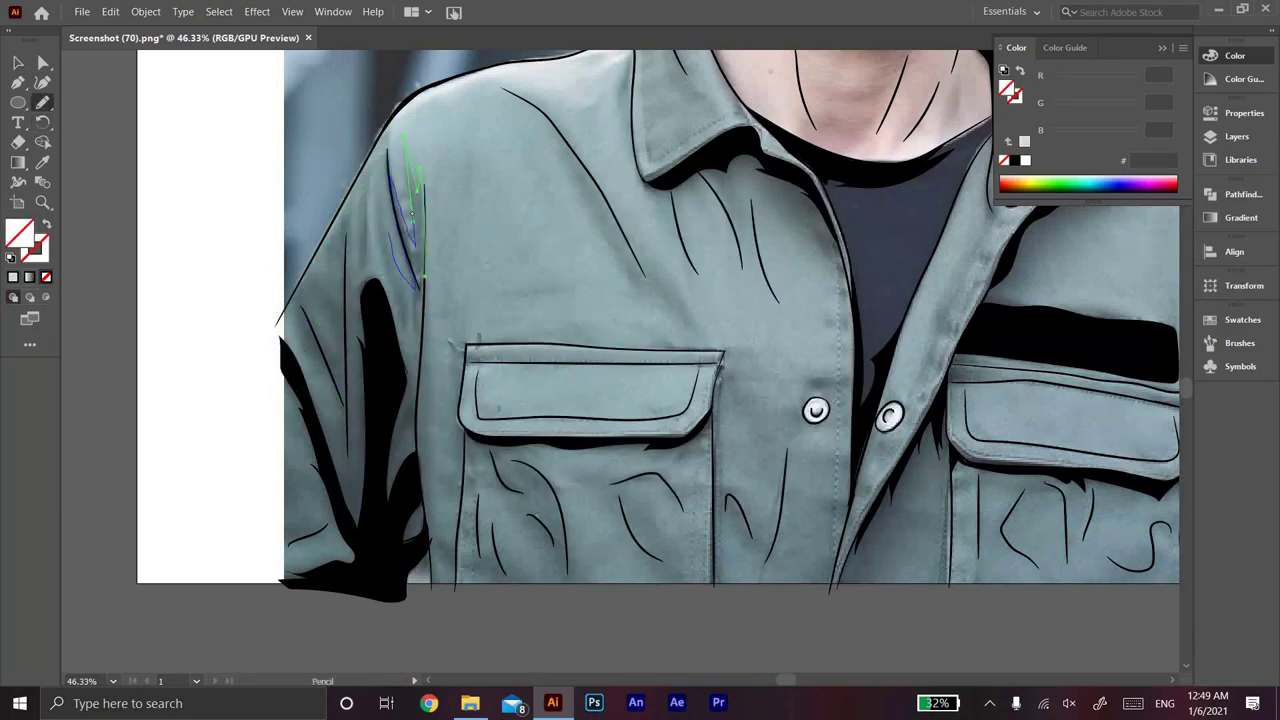
Step: Retrace the sleeve's left, bottom and lower-right edges as new shading paths
drag(278, 356, 331, 590)
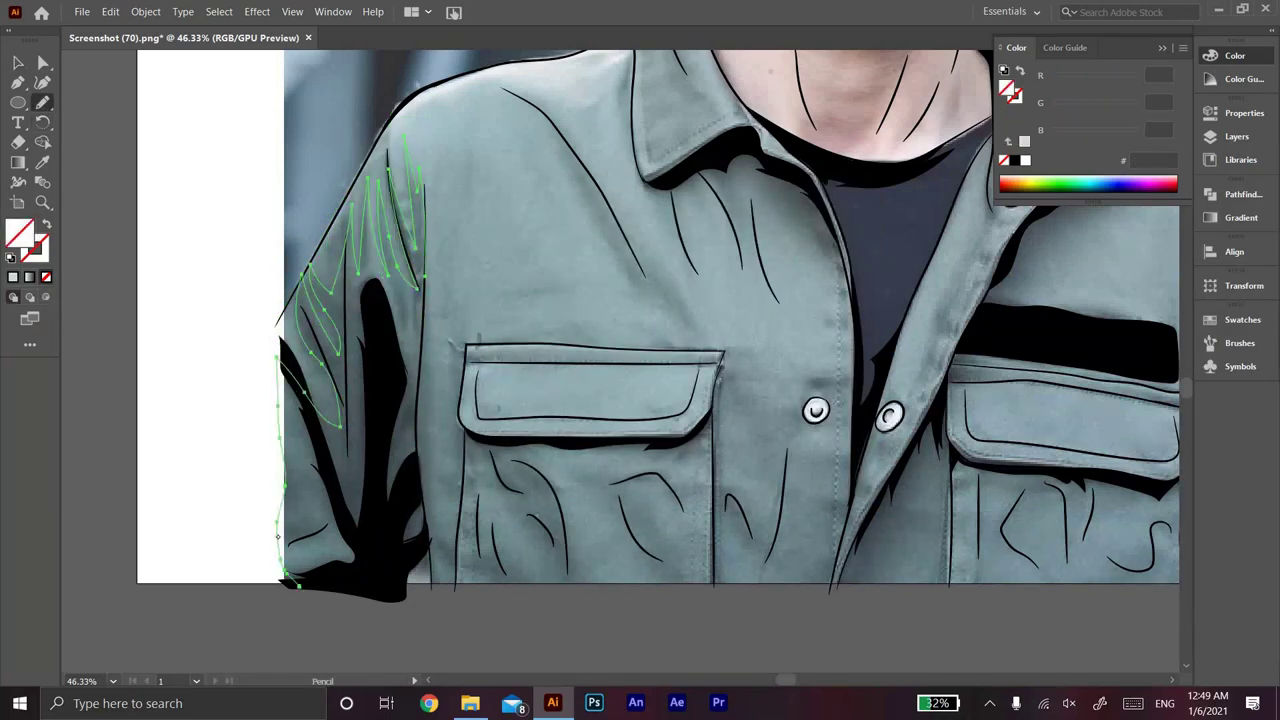
drag(428, 532, 323, 588)
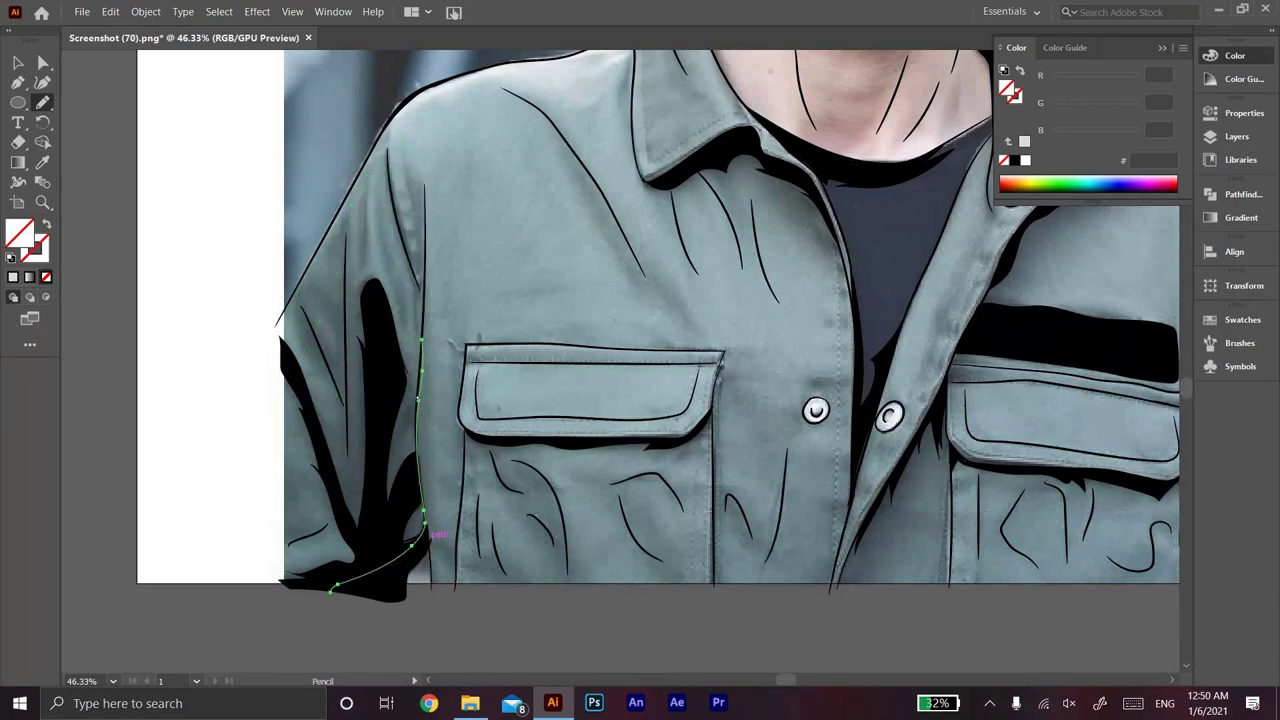
double_click(19, 233)
Step: Fill the sleeve shading green and draw shading under the left side of the collar
click(452, 372)
key(Return)
key(n)
scroll(357, 371, up, 2)
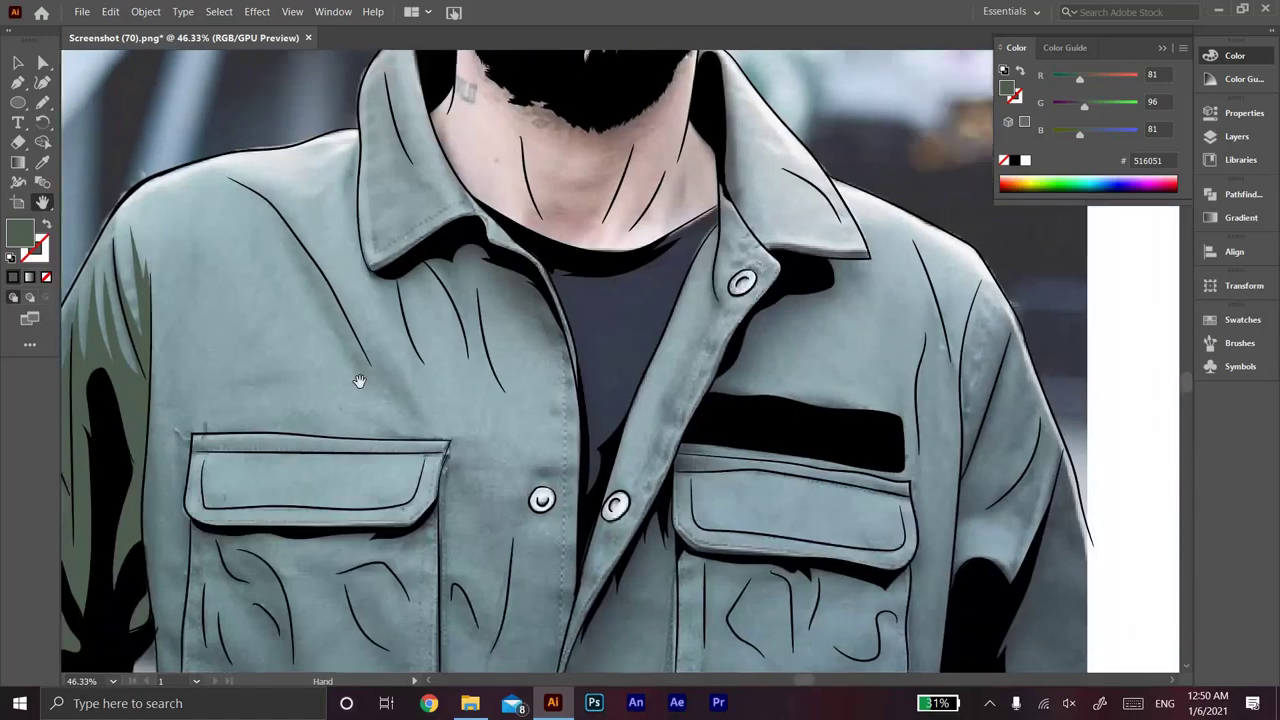
scroll(379, 316, up, 1)
drag(387, 375, 451, 419)
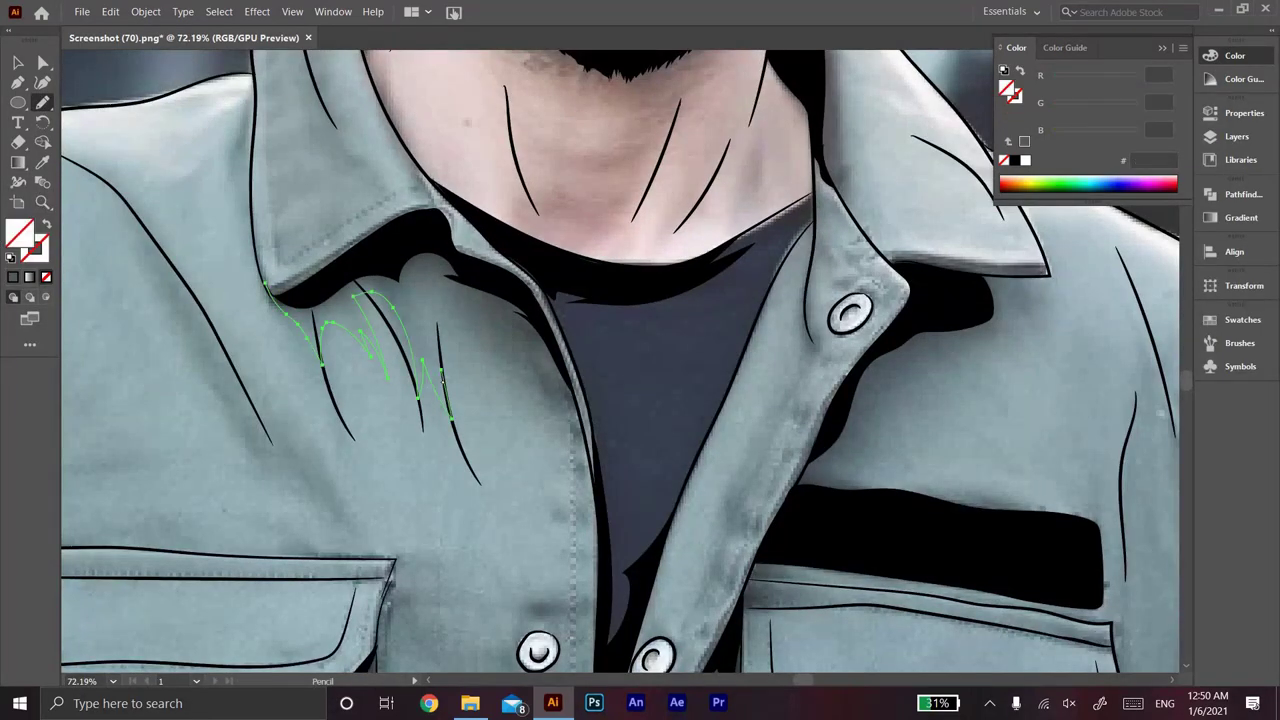
drag(548, 388, 581, 442)
Step: Trace shadow shapes under the right collar and along the right shoulder seam, restoring the grey-green fill
drag(800, 400, 346, 351)
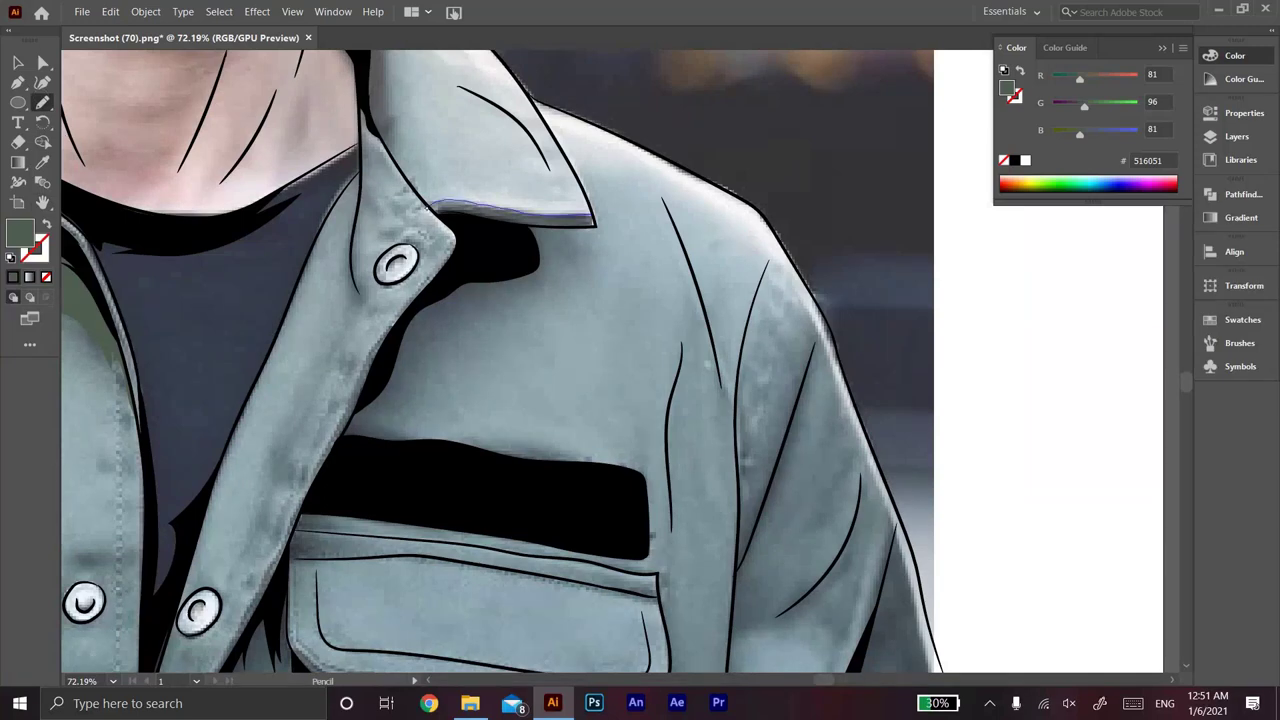
drag(400, 445, 345, 455)
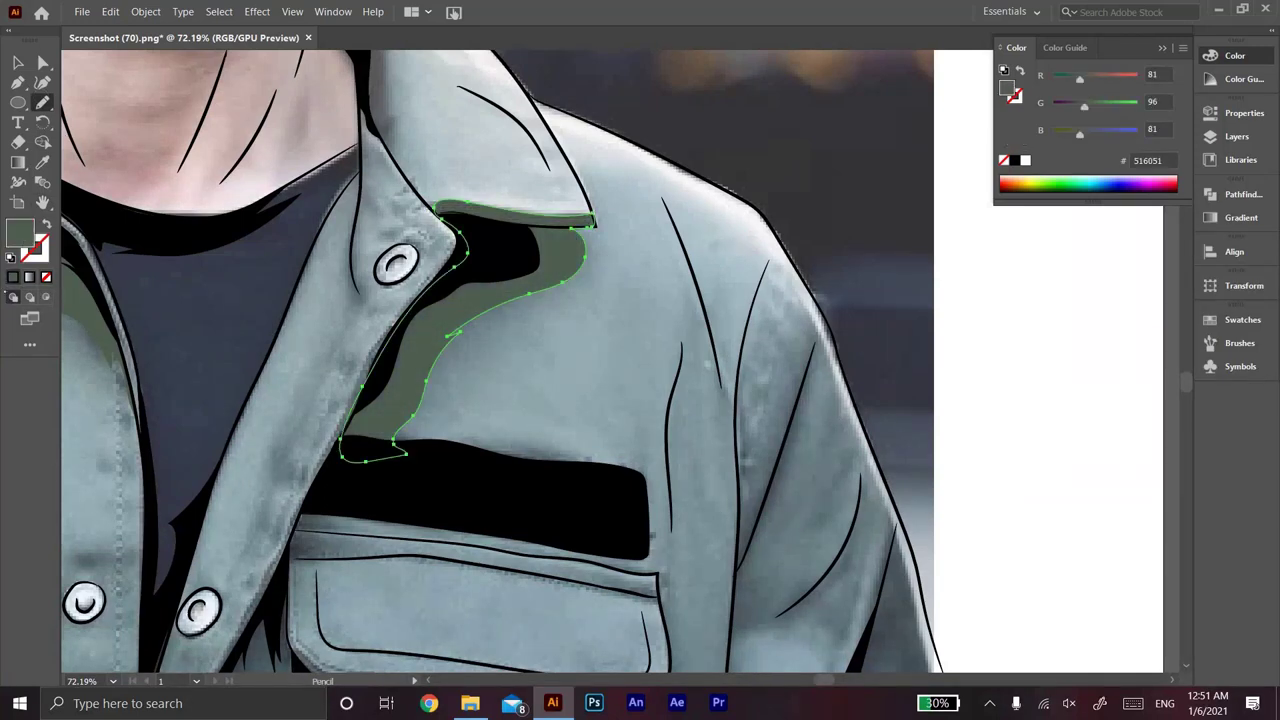
drag(466, 280, 126, 95)
drag(398, 384, 398, 384)
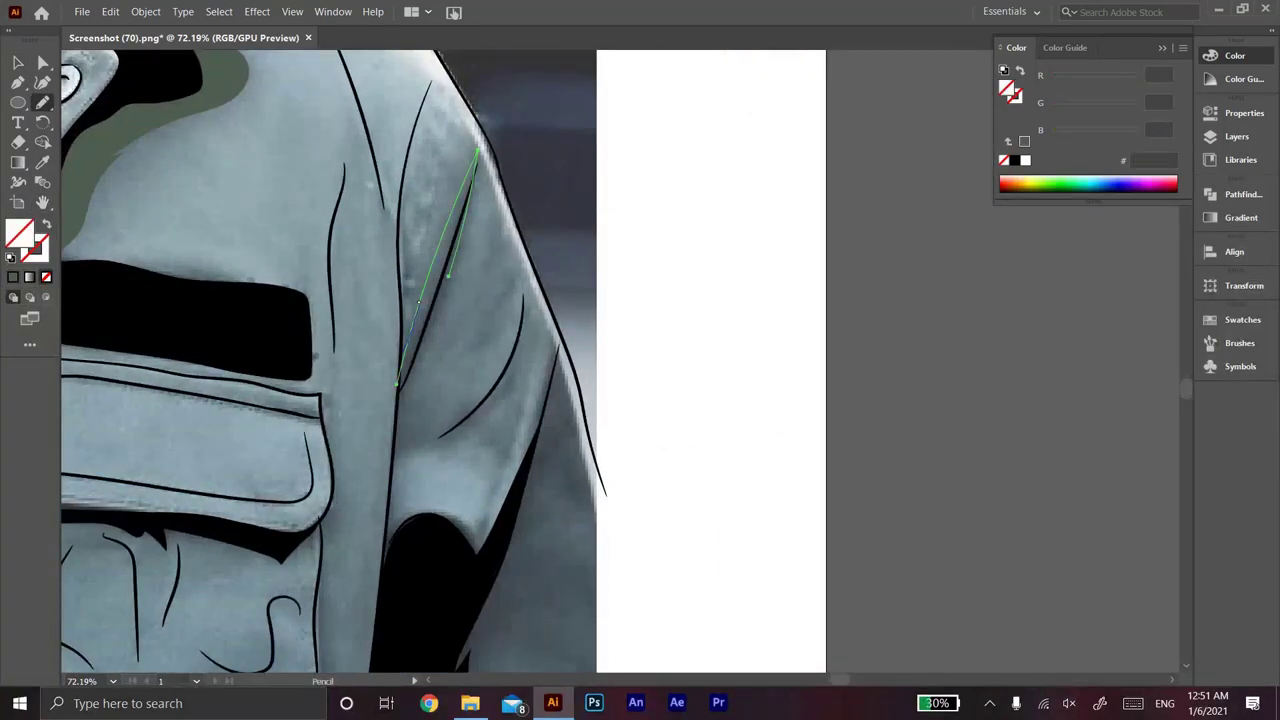
key(ctrl+shift+a)
Step: Draw zigzag shading on the right sleeve with grey-green fill and no outline
drag(424, 434, 505, 465)
scroll(505, 465, down, 3)
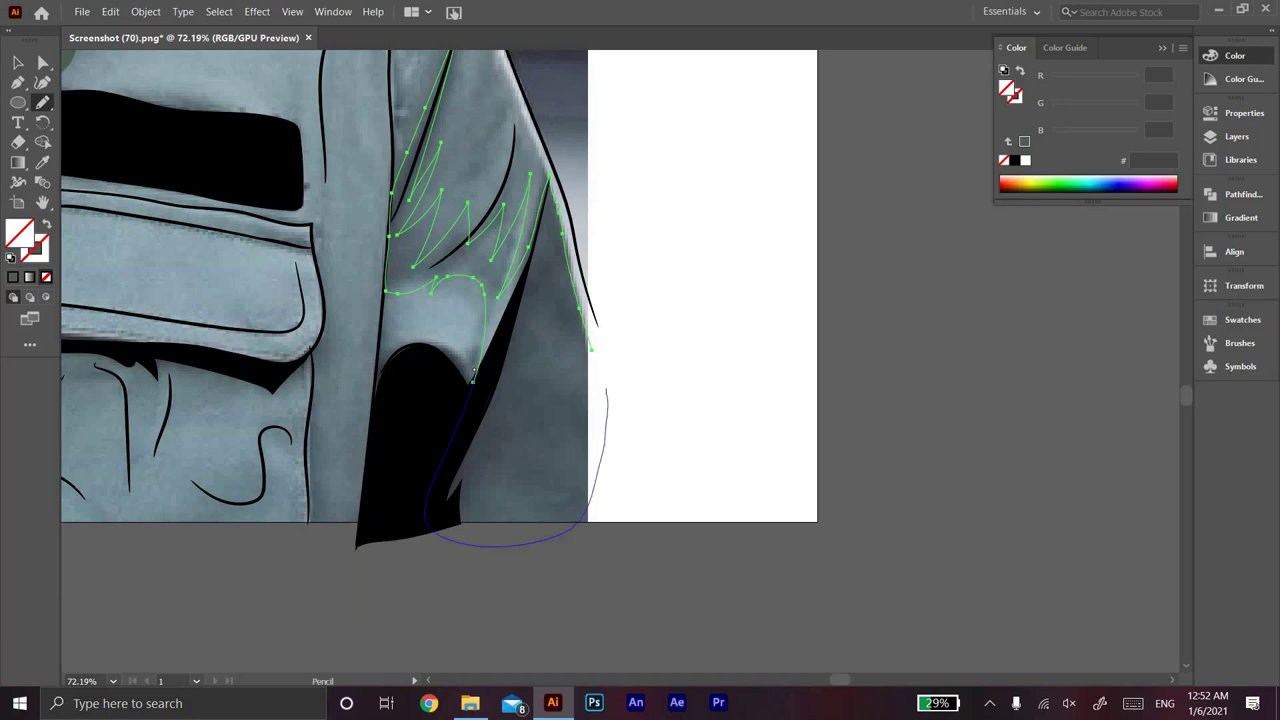
drag(486, 300, 590, 345)
scroll(590, 345, left, 5)
key(shift+x)
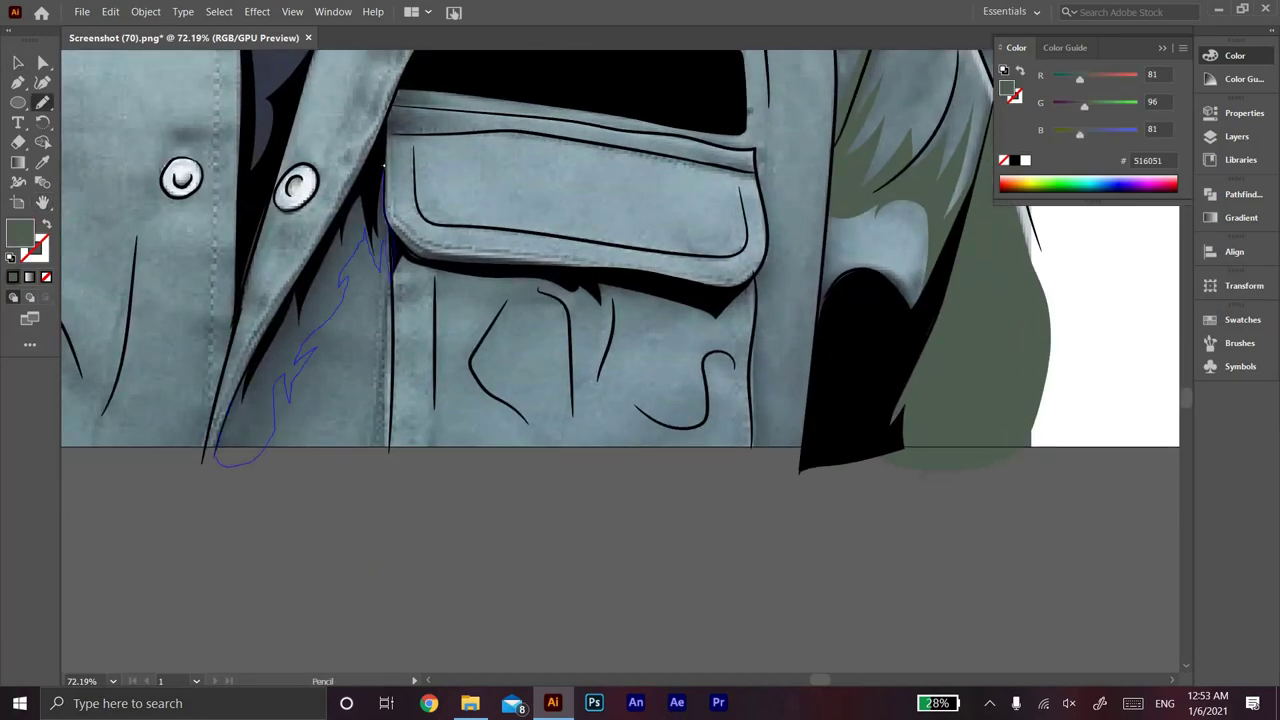
scroll(383, 165, down, 5)
scroll(240, 130, up, 6)
Step: Add another green shadow shape along the collar
mouse_move(197, 228)
mouse_down()
mouse_move(238, 385)
mouse_move(199, 228)
mouse_up()
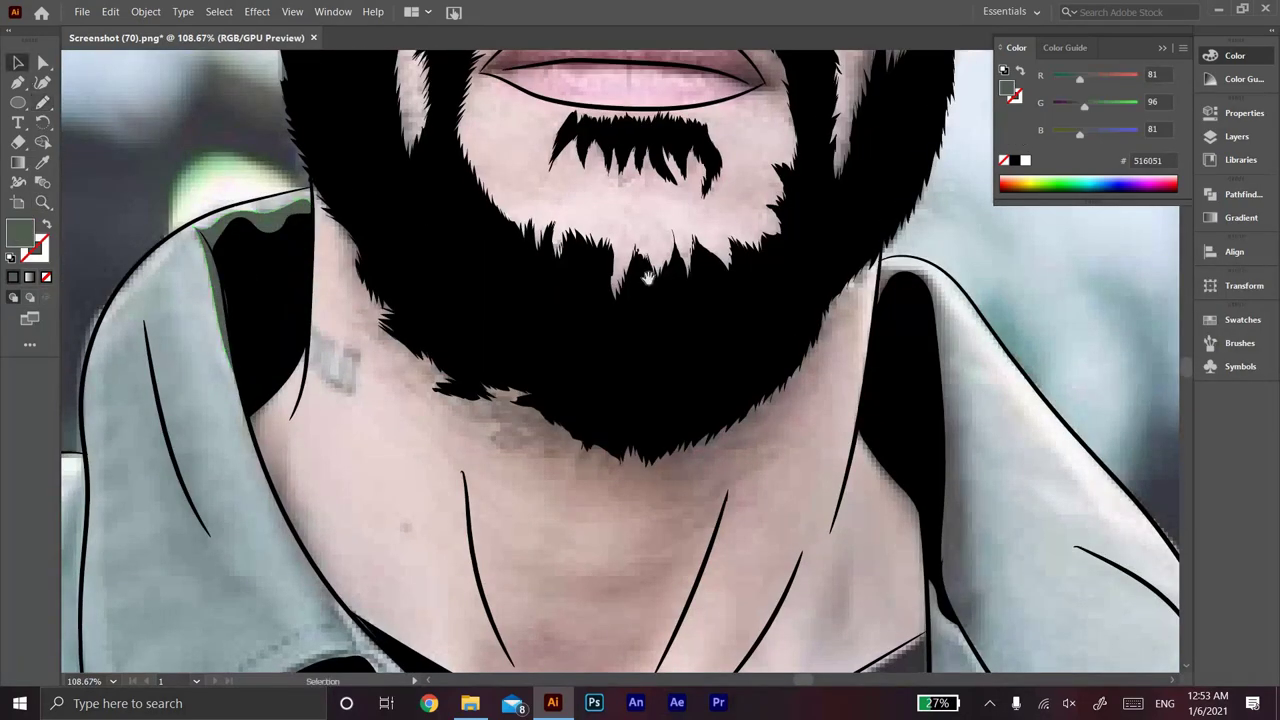
scroll(537, 291, down, 2)
scroll(423, 243, right, 3)
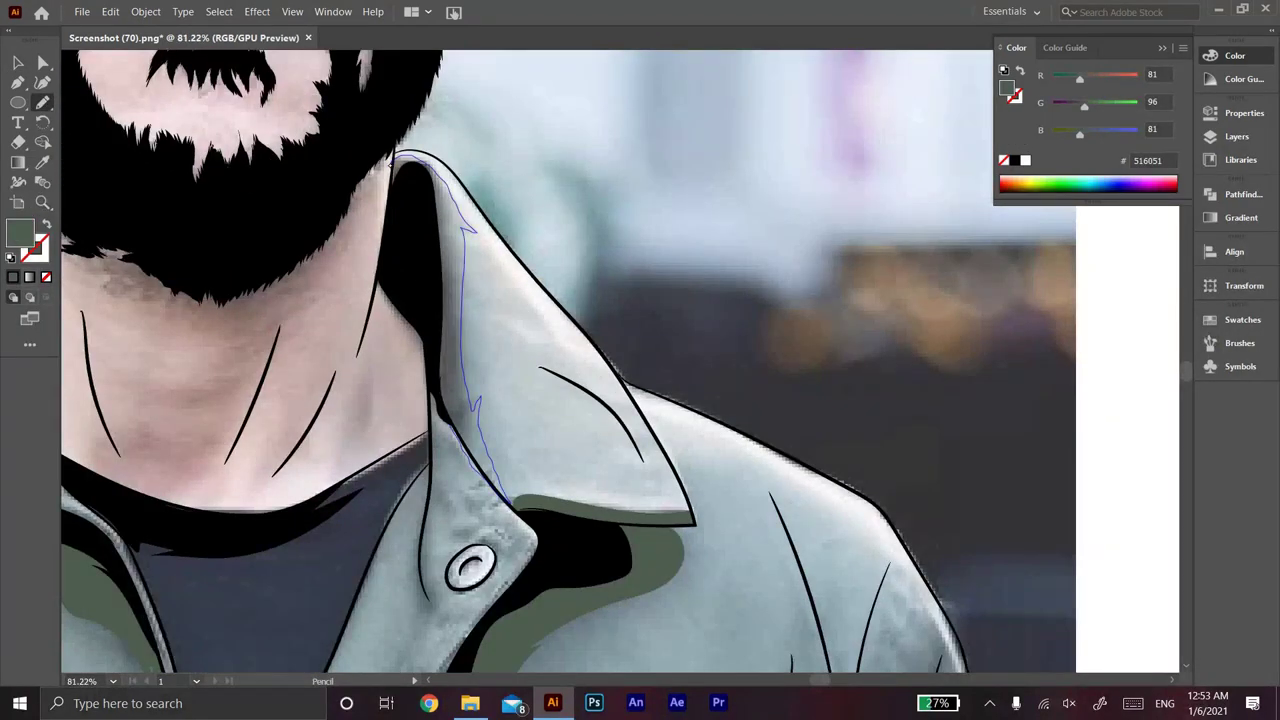
drag(510, 504, 510, 505)
scroll(229, 293, down, 5)
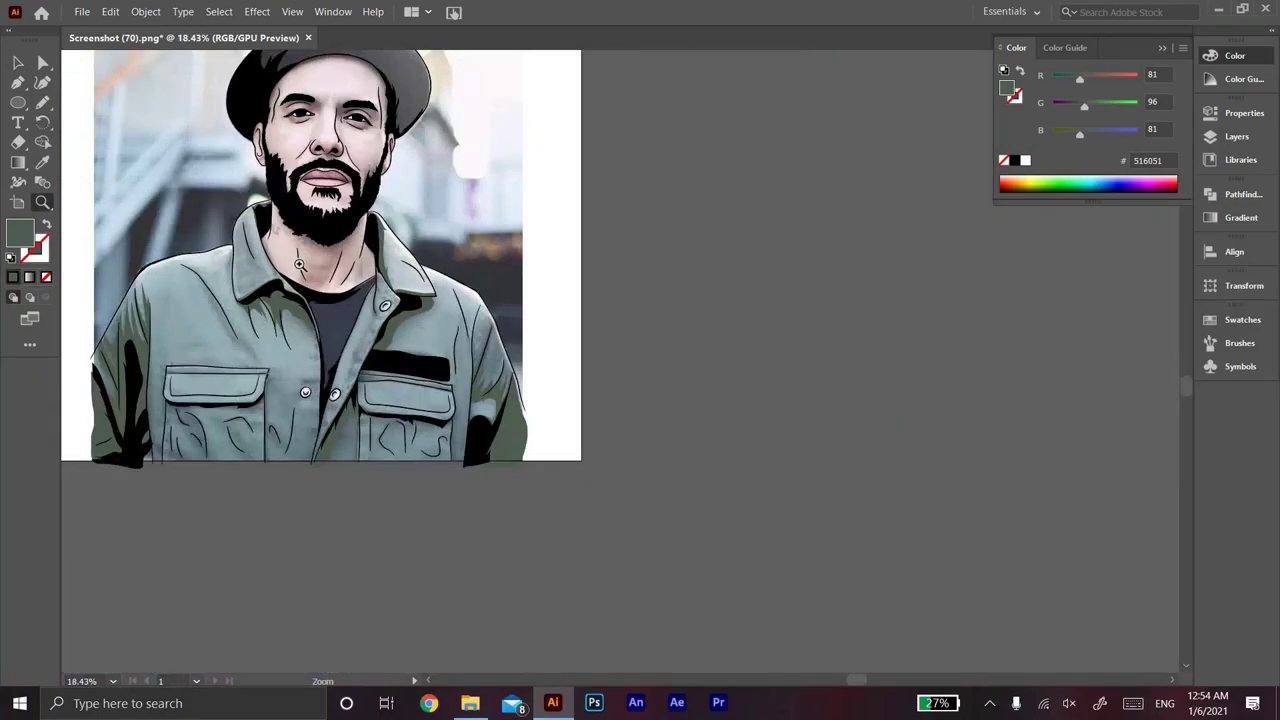
scroll(298, 264, up, 2)
Step: Pan and zoom around the whole portrait to review the shading
drag(298, 264, 397, 347)
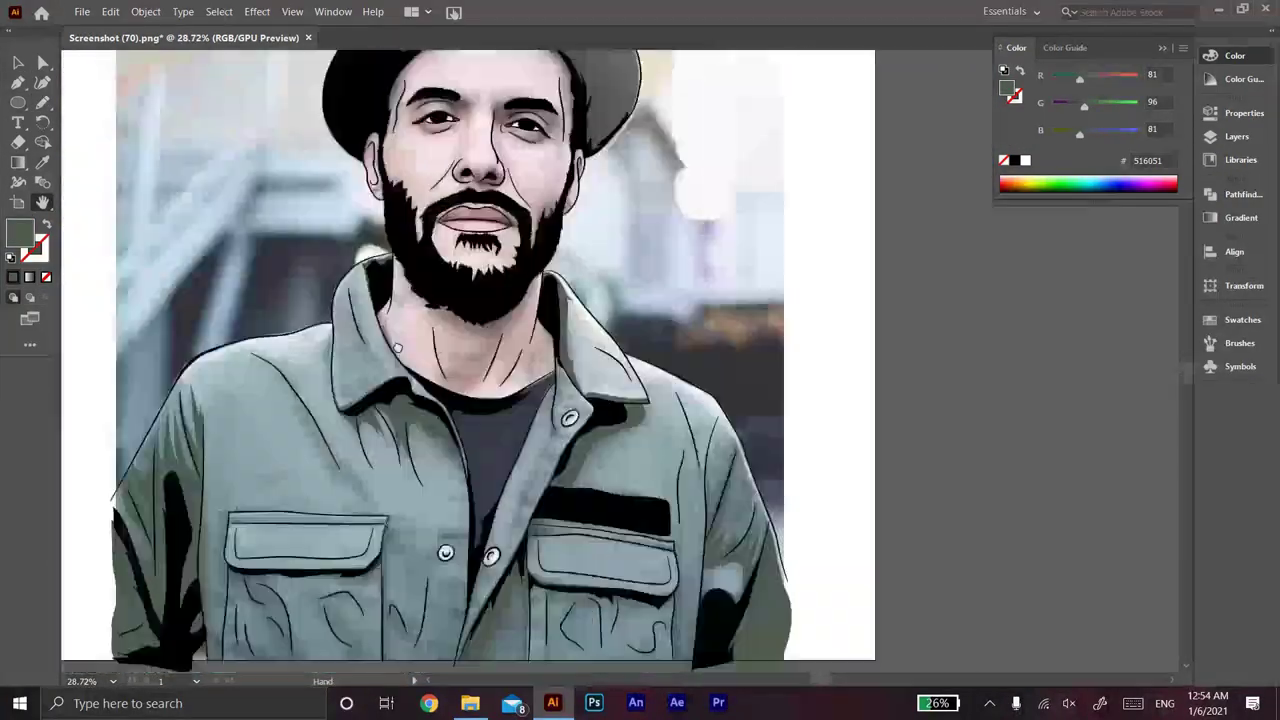
scroll(397, 347, down, 1)
scroll(300, 300, up, 1)
scroll(60, 107, up, 3)
Step: Pencil a highlight along the hat brim and fill it pale grey E3E5E3
click(43, 102)
drag(185, 310, 655, 232)
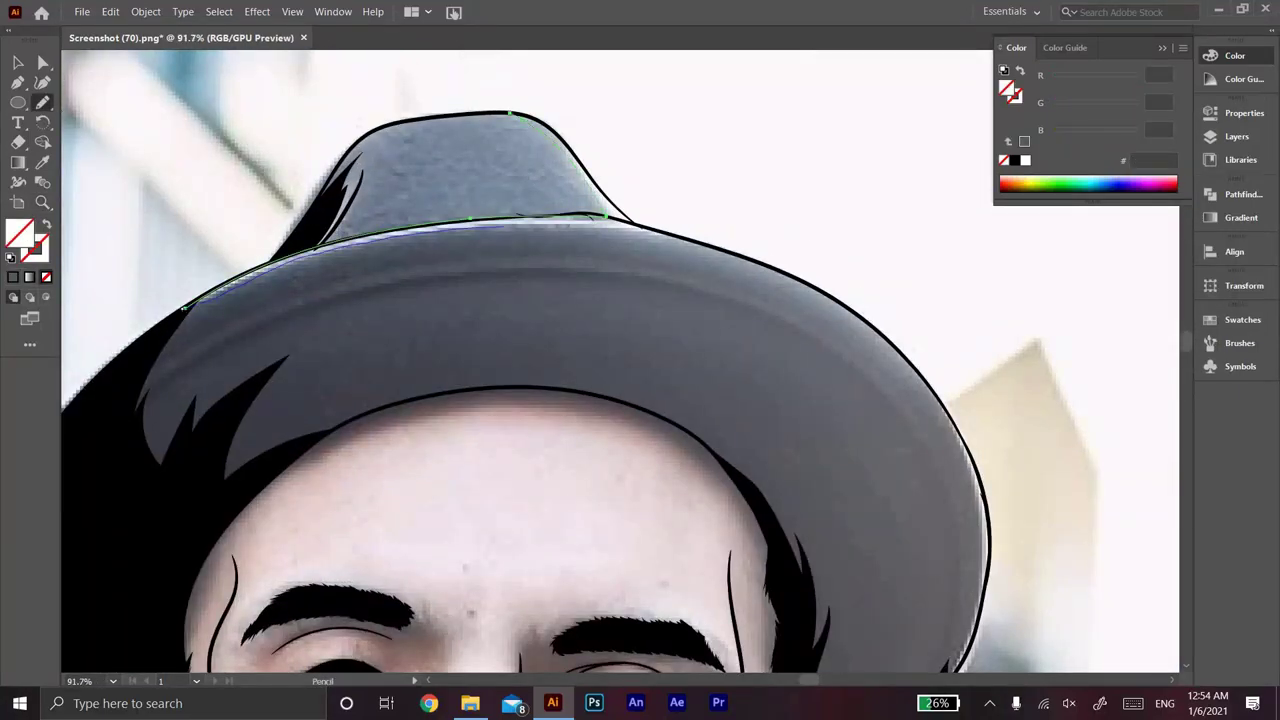
double_click(18, 232)
text(e3e5e3)
key(Return)
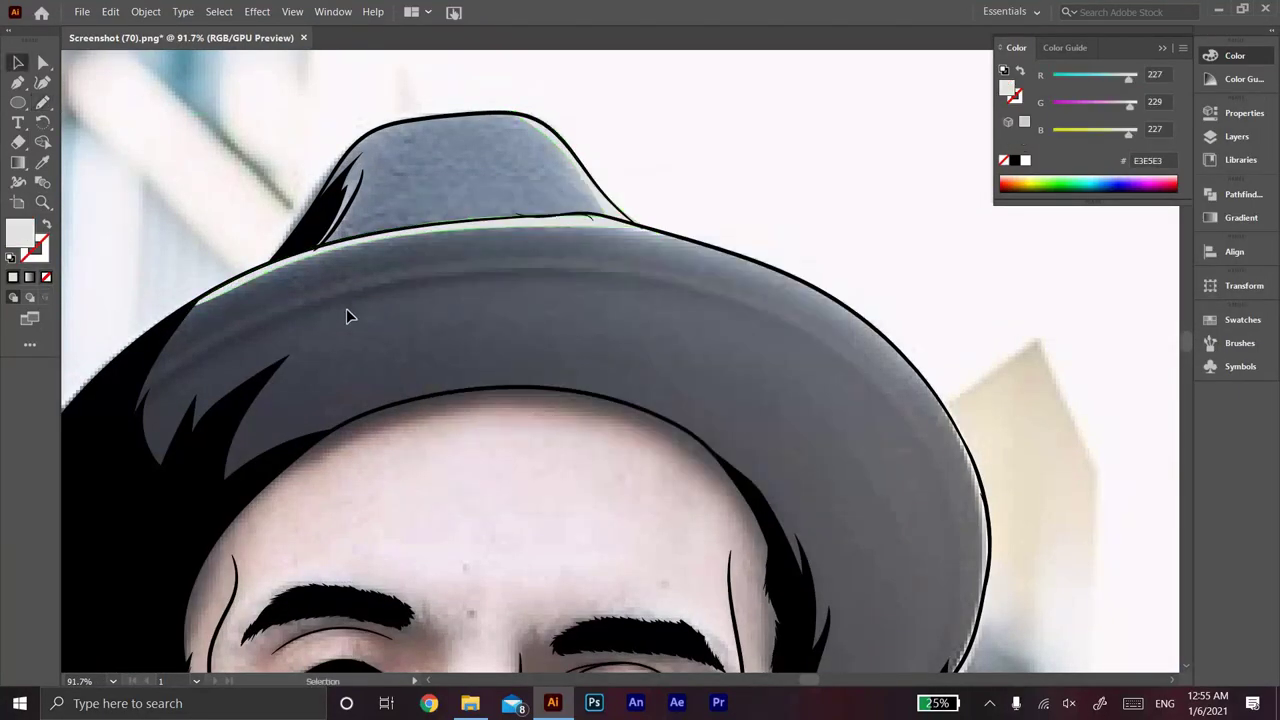
key(ctrl+0)
Step: Trace the upper lip shape and fill it dusky rose 9B6767
scroll(500, 300, up, 5)
drag(411, 188, 292, 290)
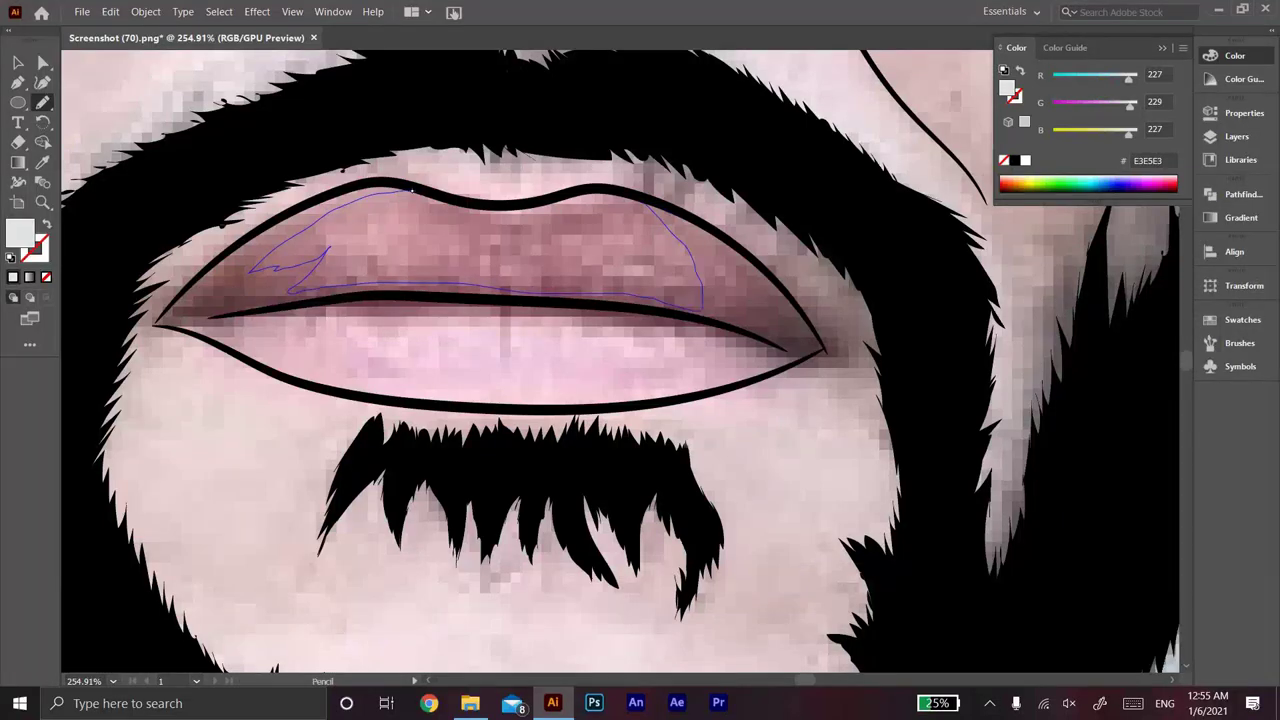
drag(411, 189, 413, 189)
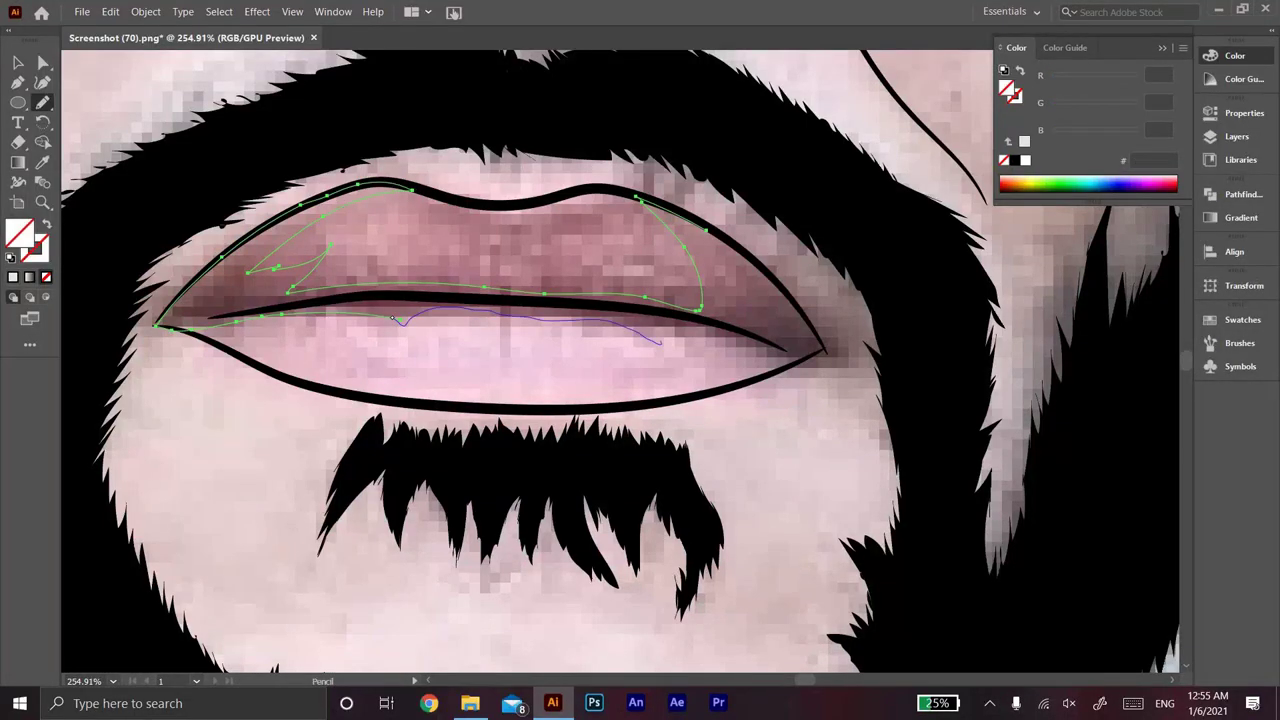
drag(396, 318, 396, 318)
double_click(18, 232)
click(486, 337)
click(492, 322)
click(816, 245)
Step: Zoom to the neck, trace the tattoo and eyedropper black from the beard
key(z)
key(ctrl+0)
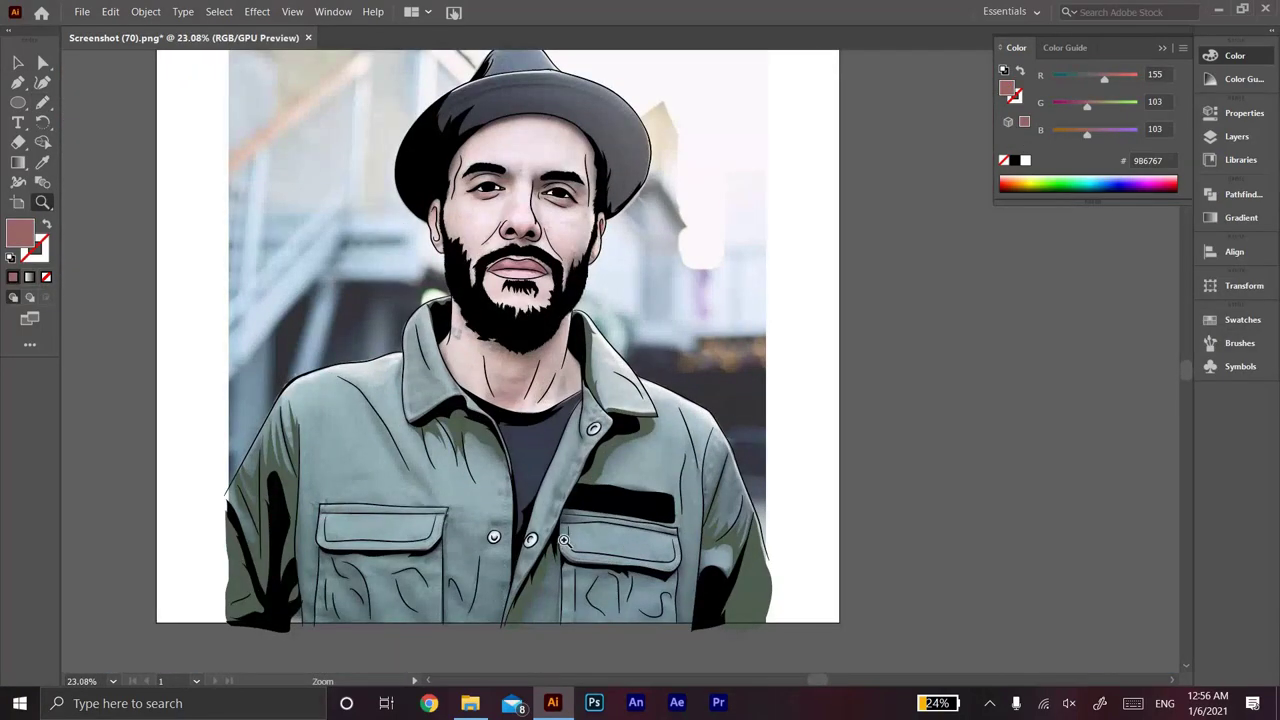
drag(460, 346, 600, 346)
key(n)
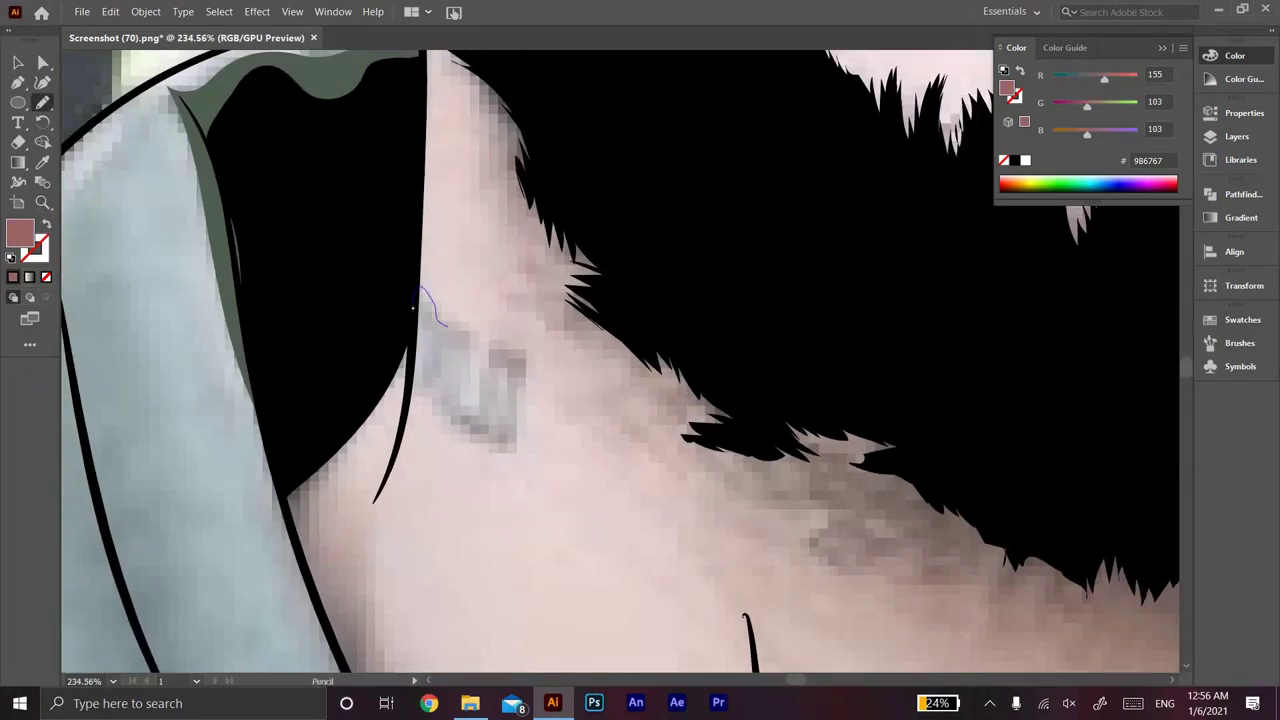
drag(412, 308, 412, 308)
key(i)
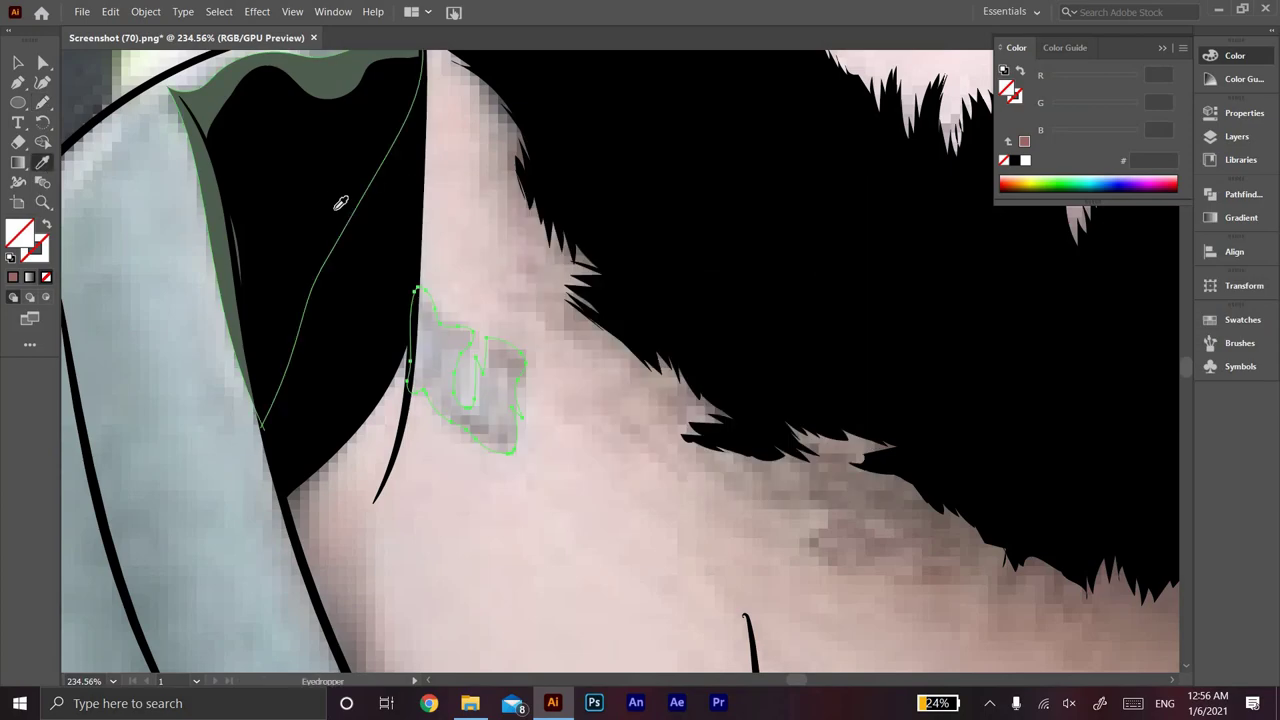
click(343, 206)
Step: Reframe the portrait, show the Layers panel, and begin a shading shape on the left shoulder
key(z)
key(ctrl+0)
drag(443, 152, 578, 356)
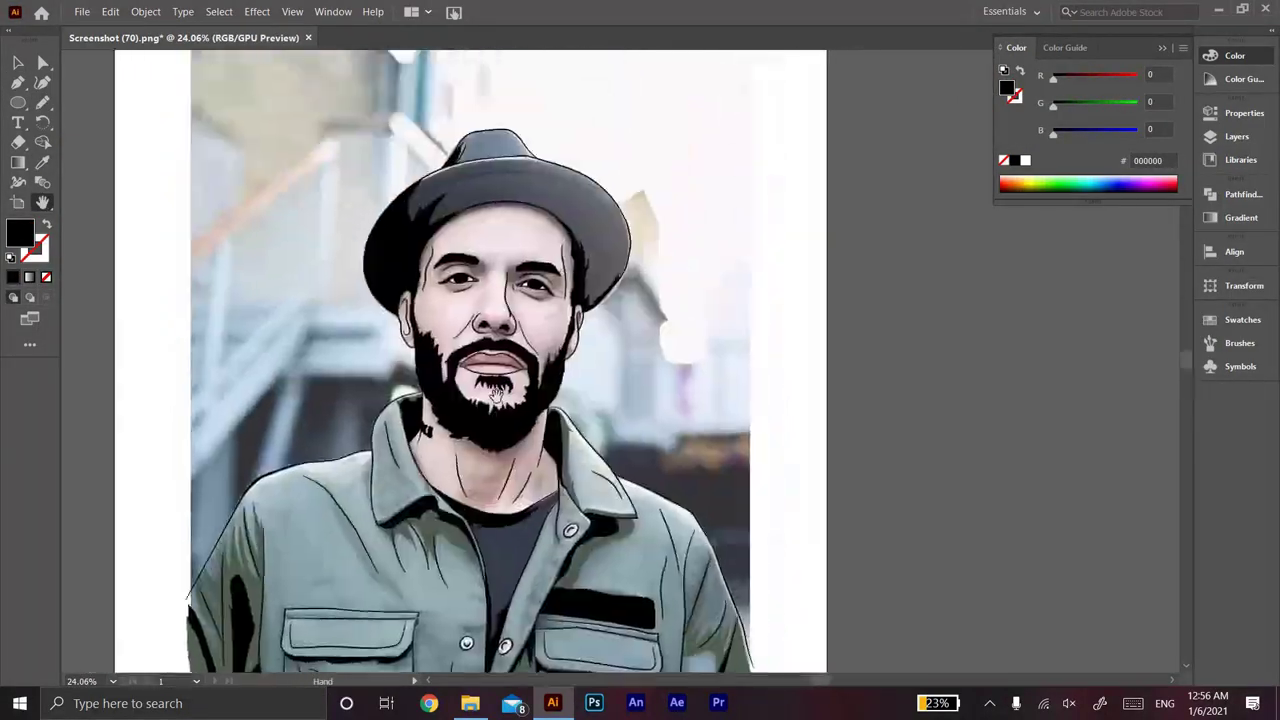
drag(496, 385, 466, 510)
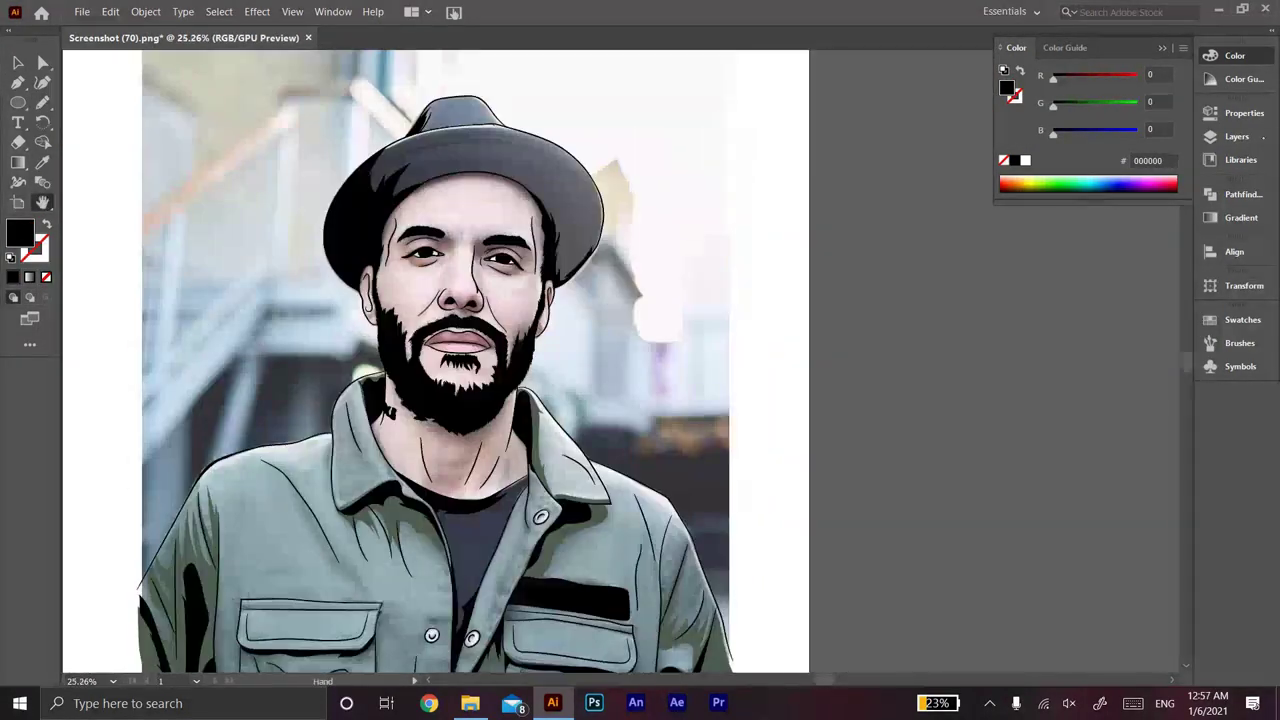
key(F7)
scroll(450, 500, up, 5)
key(n)
drag(262, 216, 336, 302)
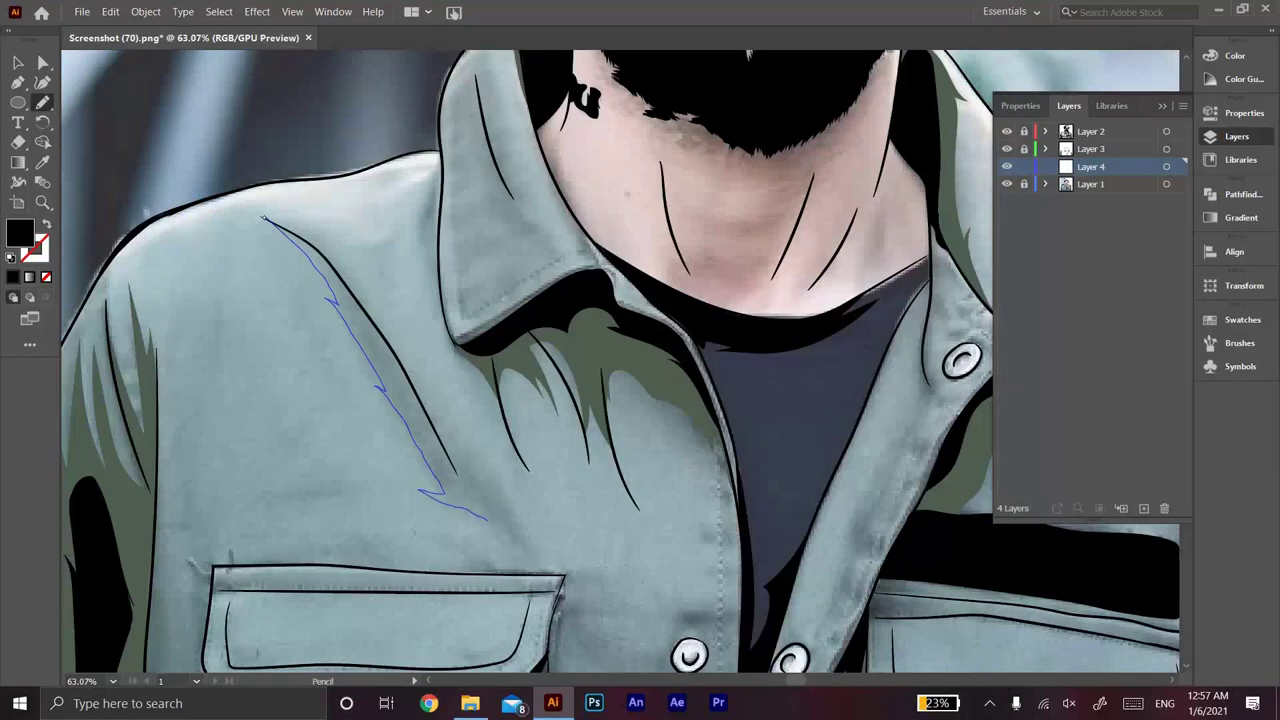
Step: Set the grey-green 677567 shading fill and close the left collar shading shape
double_click(20, 232)
key(Return)
key(v)
key(n)
key(F6)
drag(384, 430, 322, 168)
Step: Trace shading along the shirt's left side up to the pocket corner
scroll(455, 428, down, 5)
scroll(455, 428, up, 3)
key(n)
drag(140, 252, 155, 460)
drag(170, 282, 185, 266)
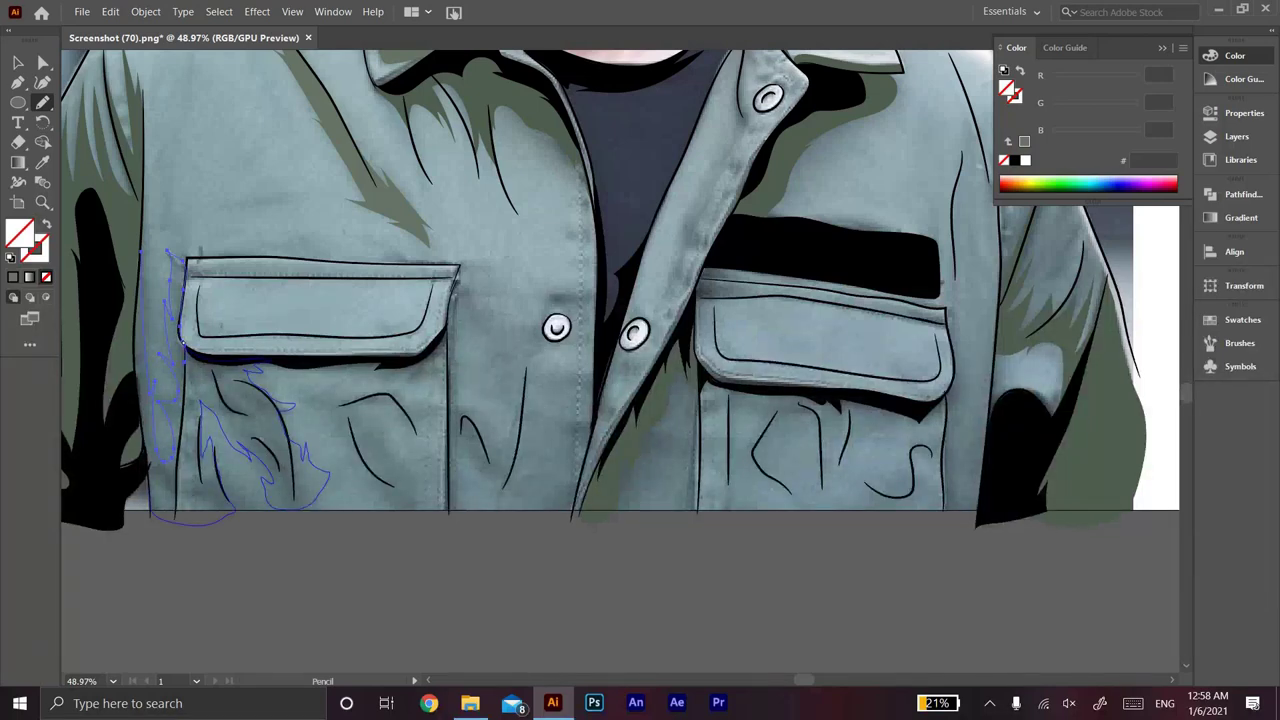
Step: Trace shading along the button placket, from pocket to collar, and down the right sleeve
drag(650, 300, 392, 347)
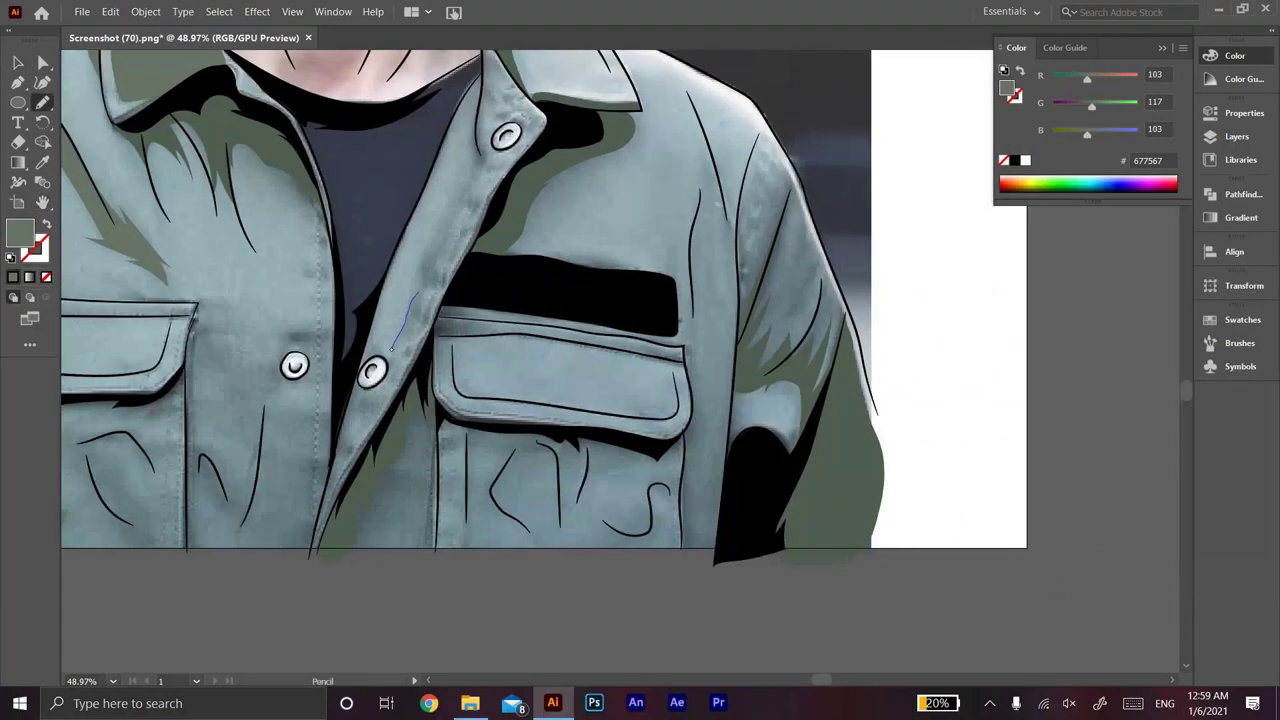
drag(628, 108, 645, 137)
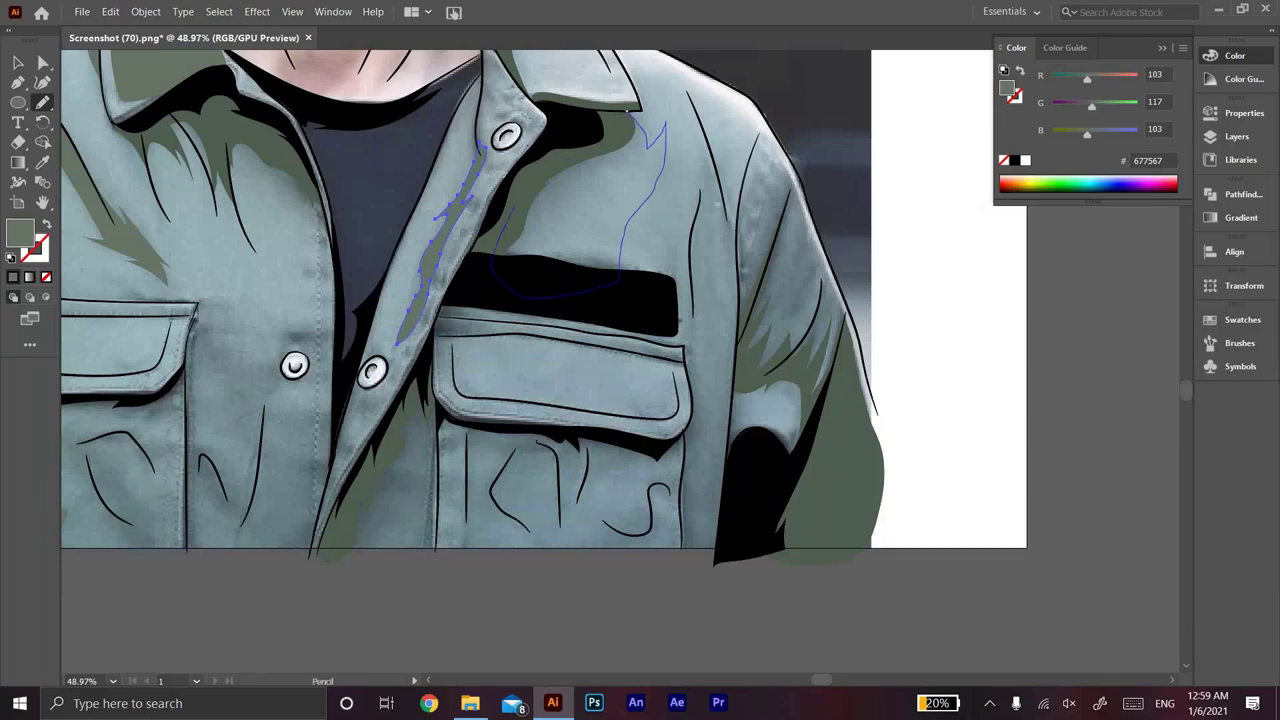
drag(507, 212, 628, 112)
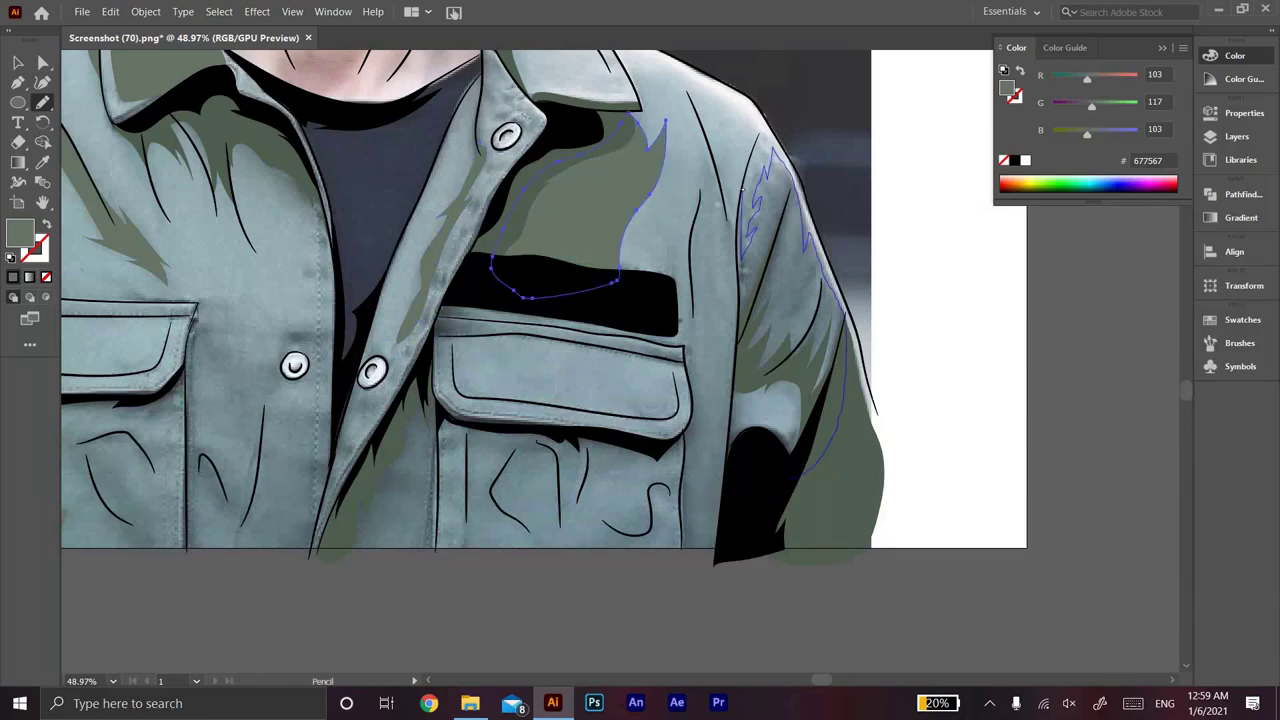
drag(808, 470, 738, 222)
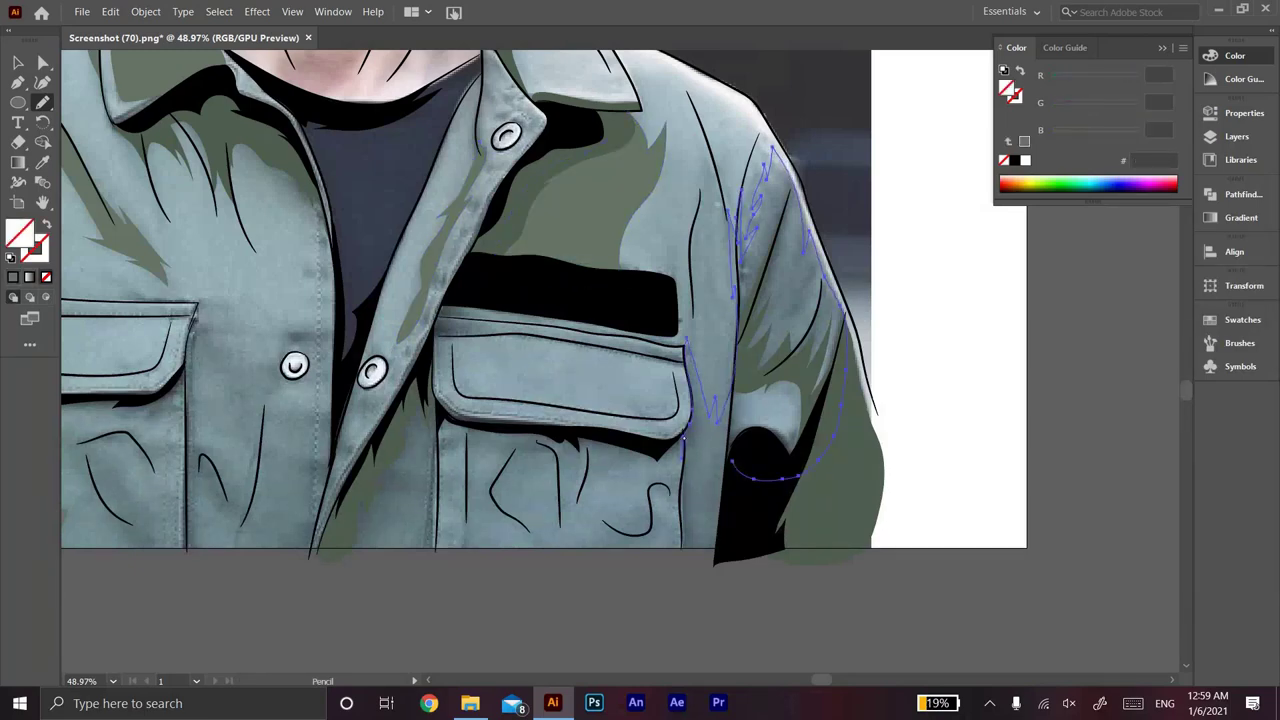
drag(770, 150, 772, 148)
Step: Close the shading shape under the pocket, then deselect the new shapes
drag(429, 379, 507, 260)
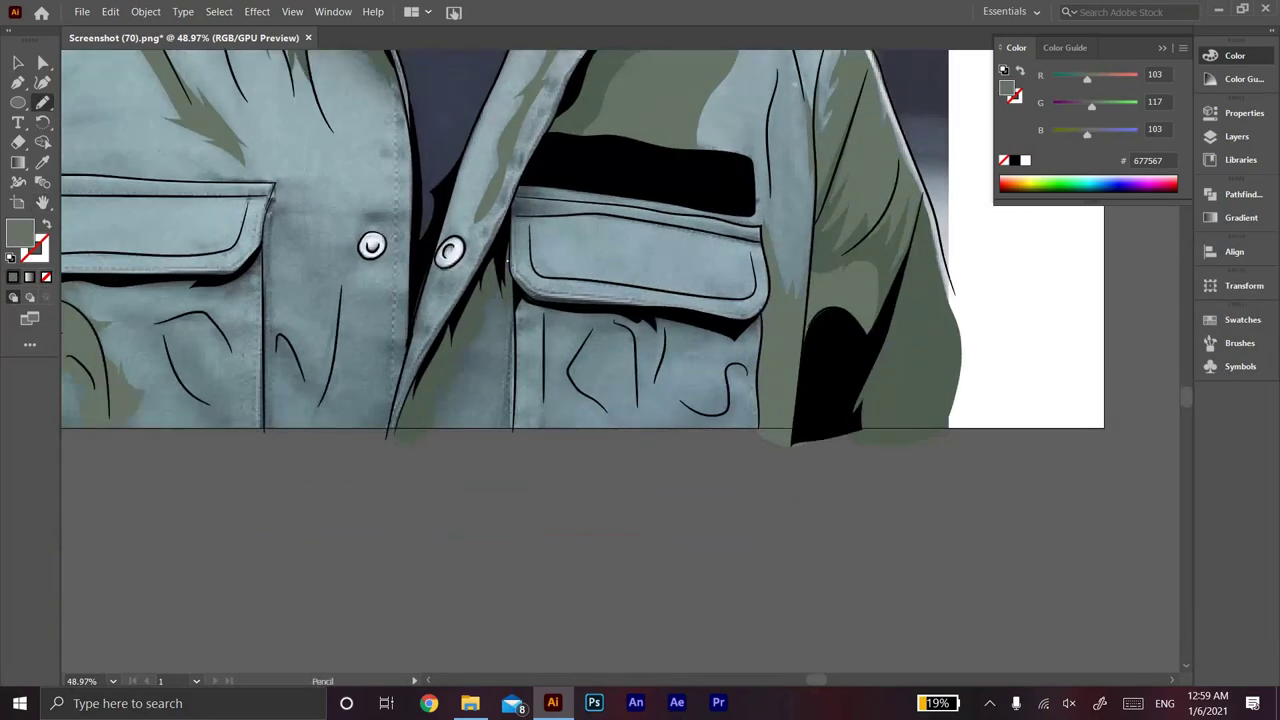
drag(410, 428, 507, 262)
drag(119, 285, 377, 237)
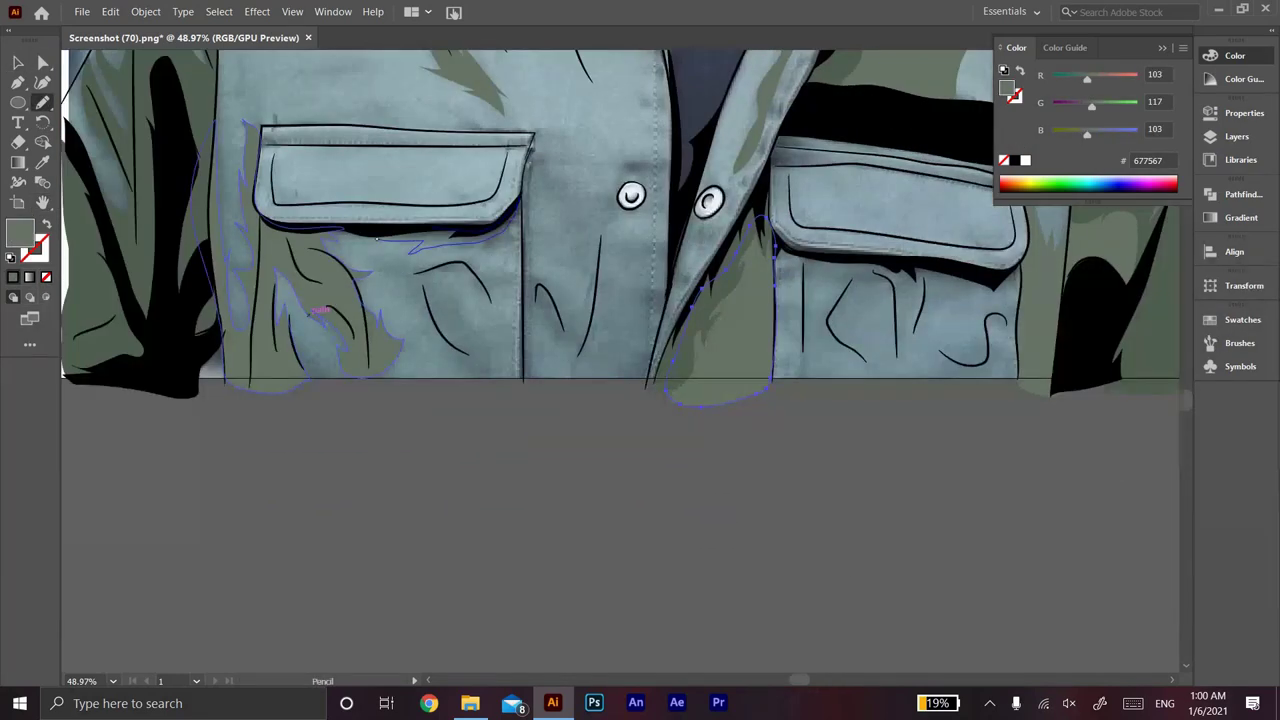
click(17, 62)
click(612, 336)
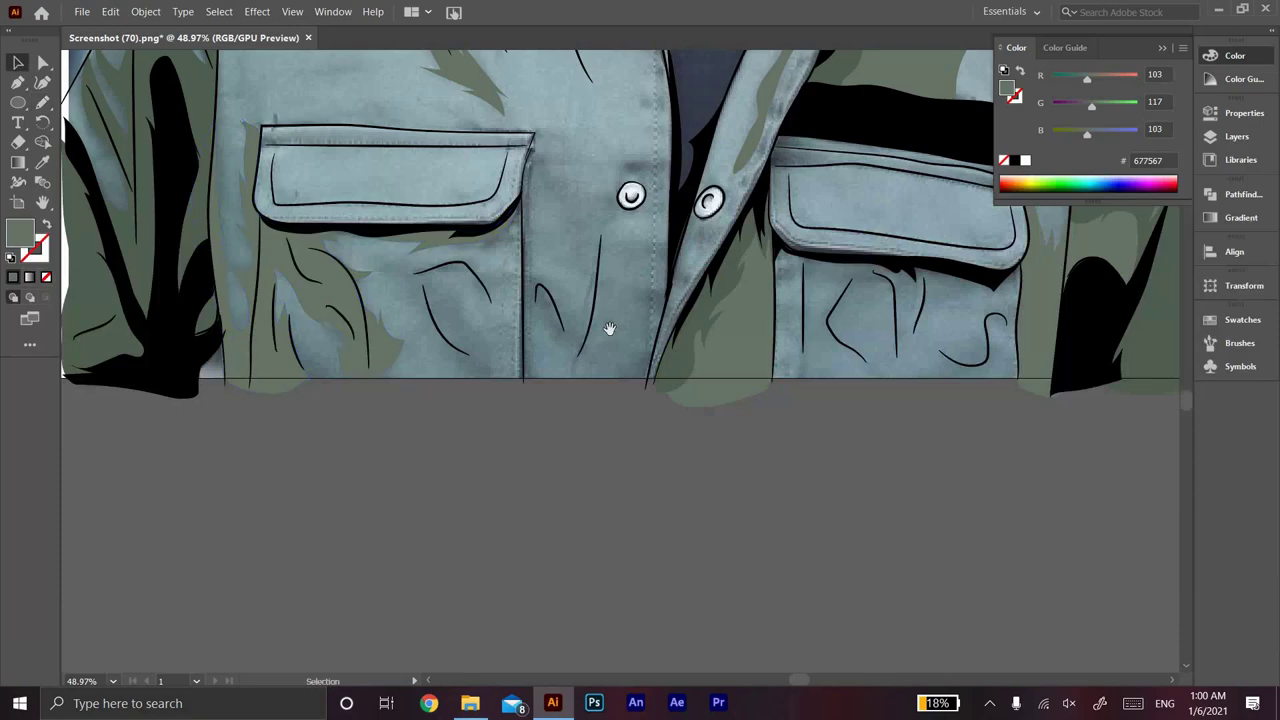
scroll(614, 336, up, 10)
alt+scroll(614, 336, up, 3)
Step: Pencil-trace the brim's outer and inner edges into one closed path
key(n)
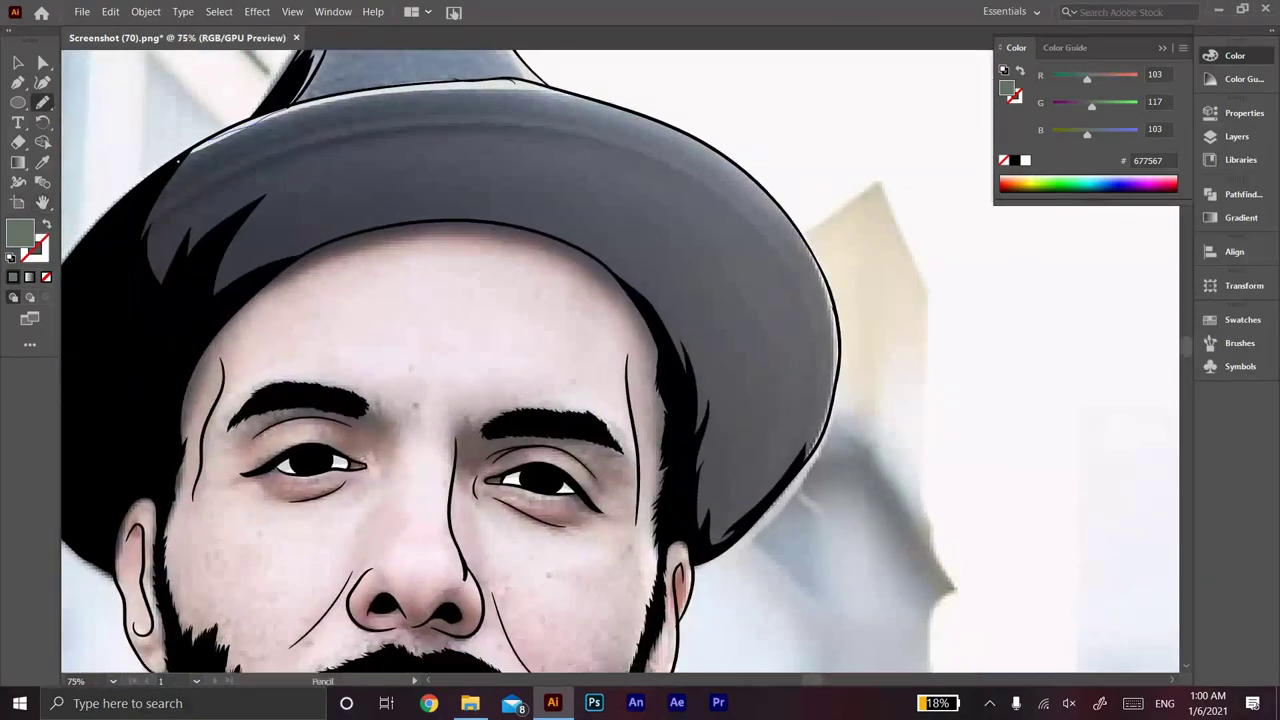
drag(179, 160, 382, 90)
drag(585, 95, 828, 432)
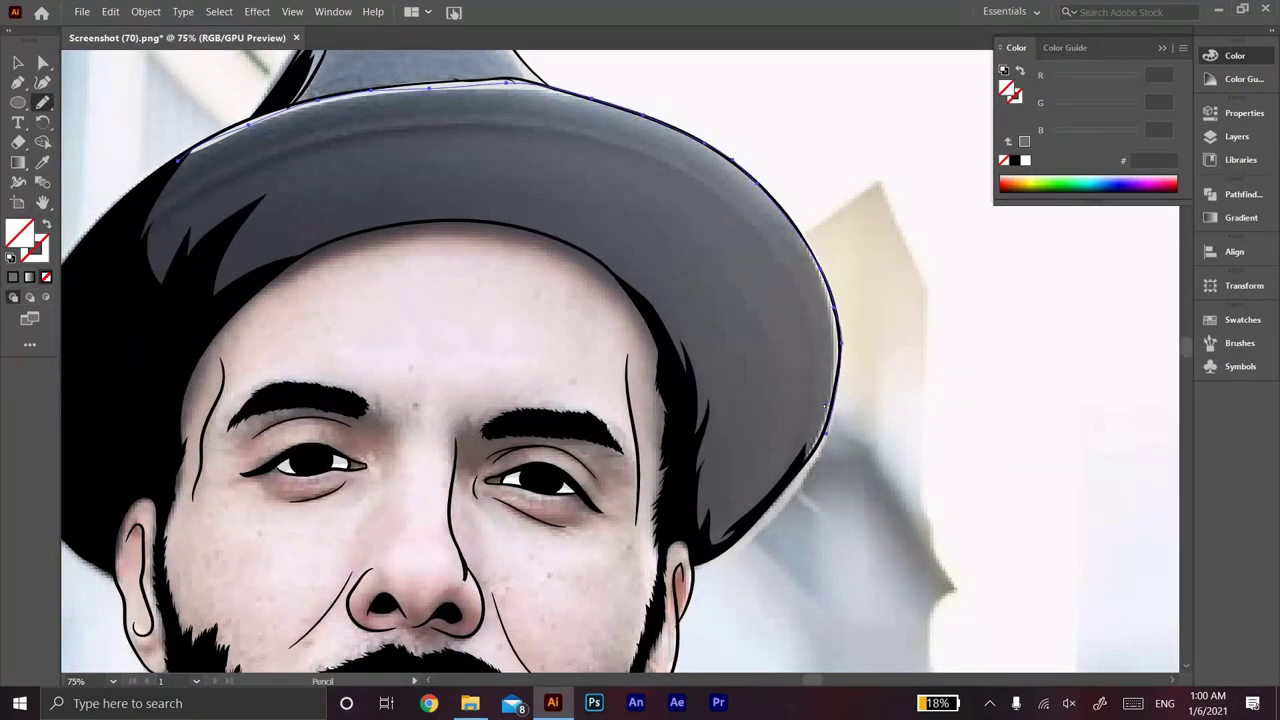
drag(660, 345, 685, 540)
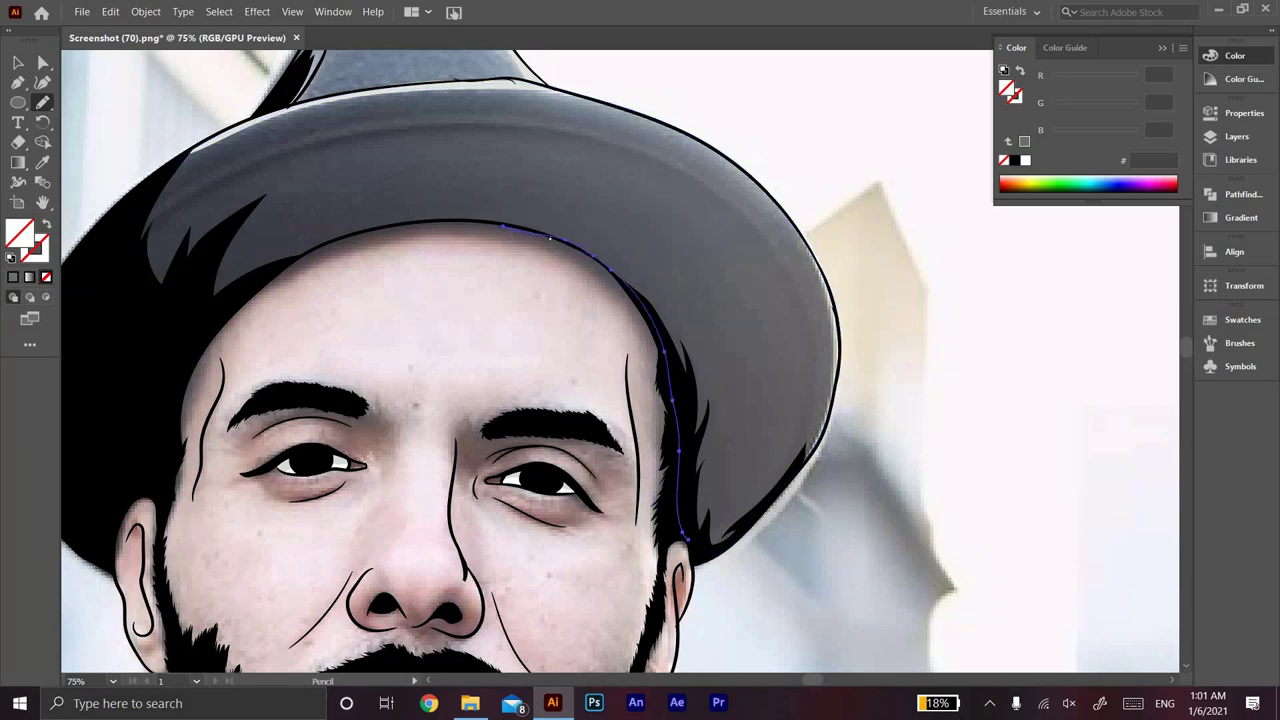
ctrl+click(712, 552)
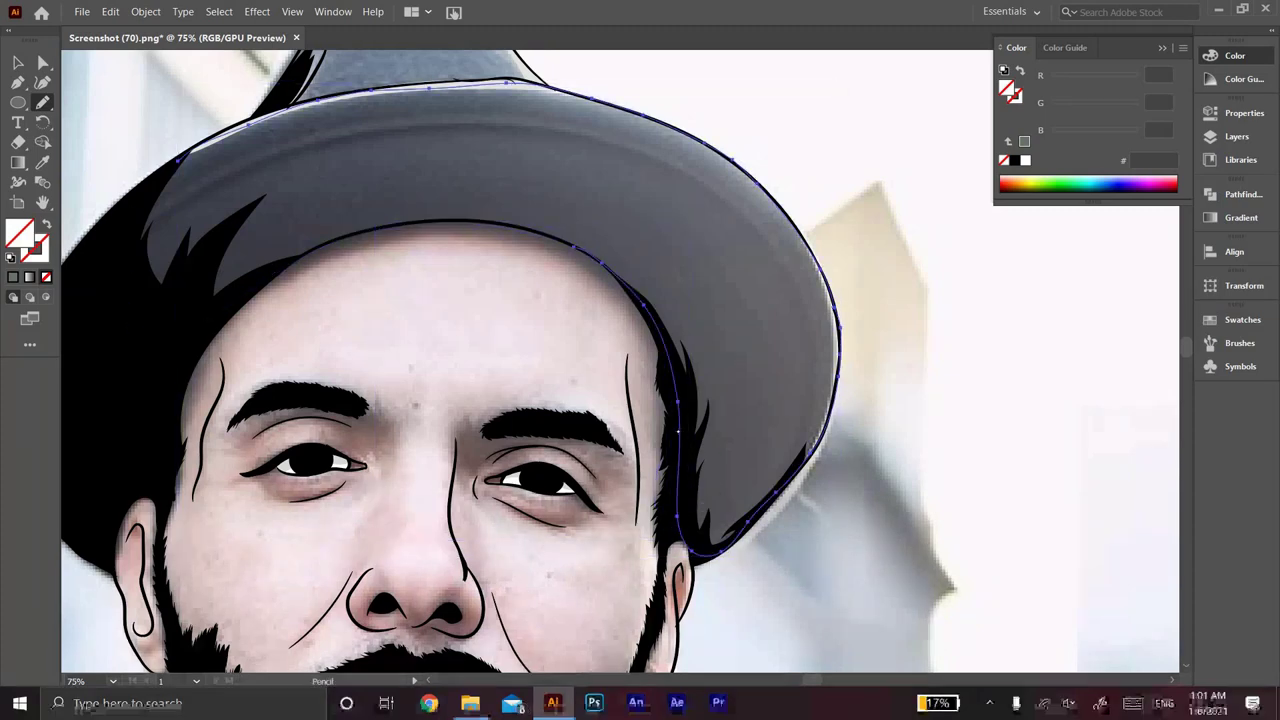
drag(282, 265, 172, 165)
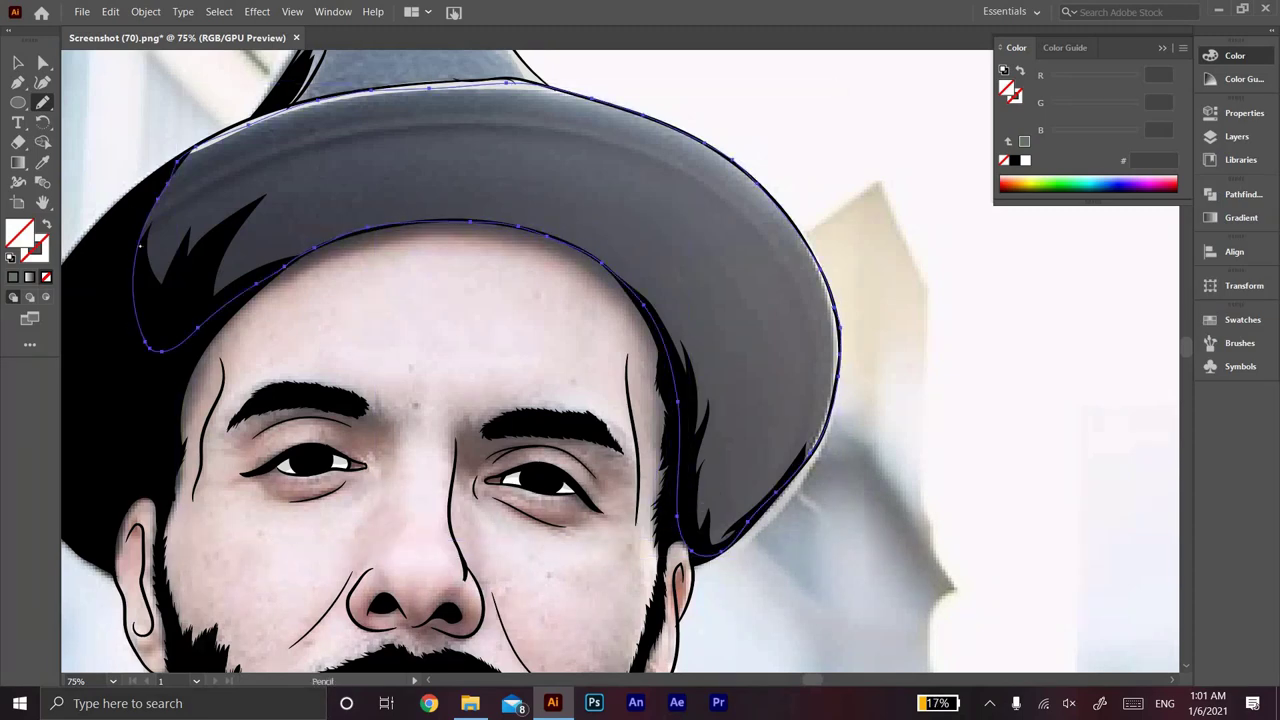
Step: Fill the brim path dark grey 4F4F4F and zoom out to the whole artboard
double_click(18, 232)
click(817, 246)
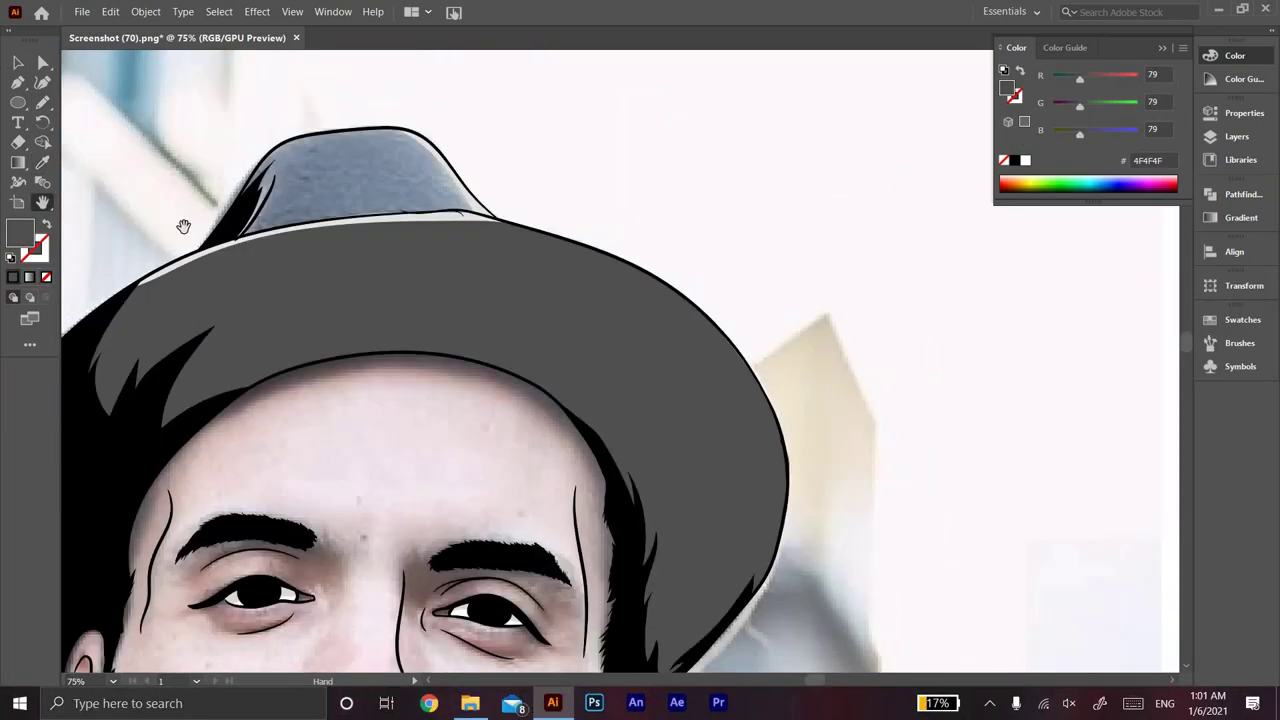
scroll(300, 306, up, 5)
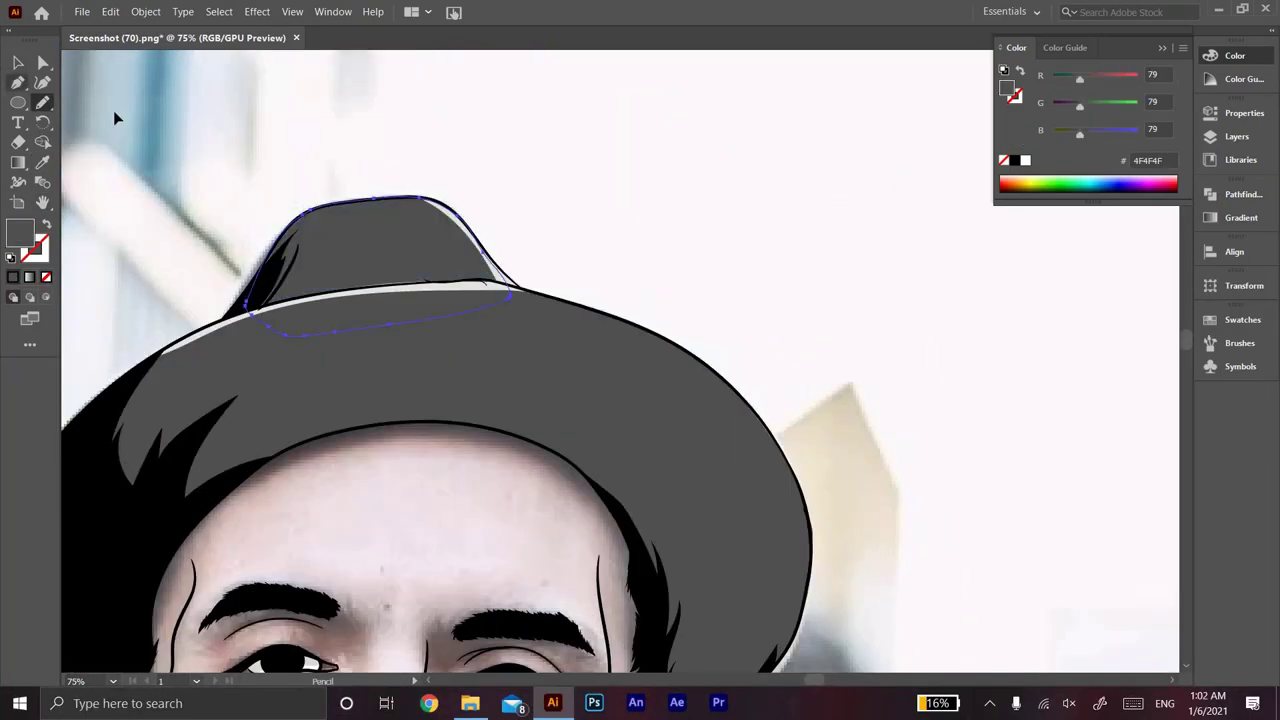
key(z)
key(ctrl+0)
key(F7)
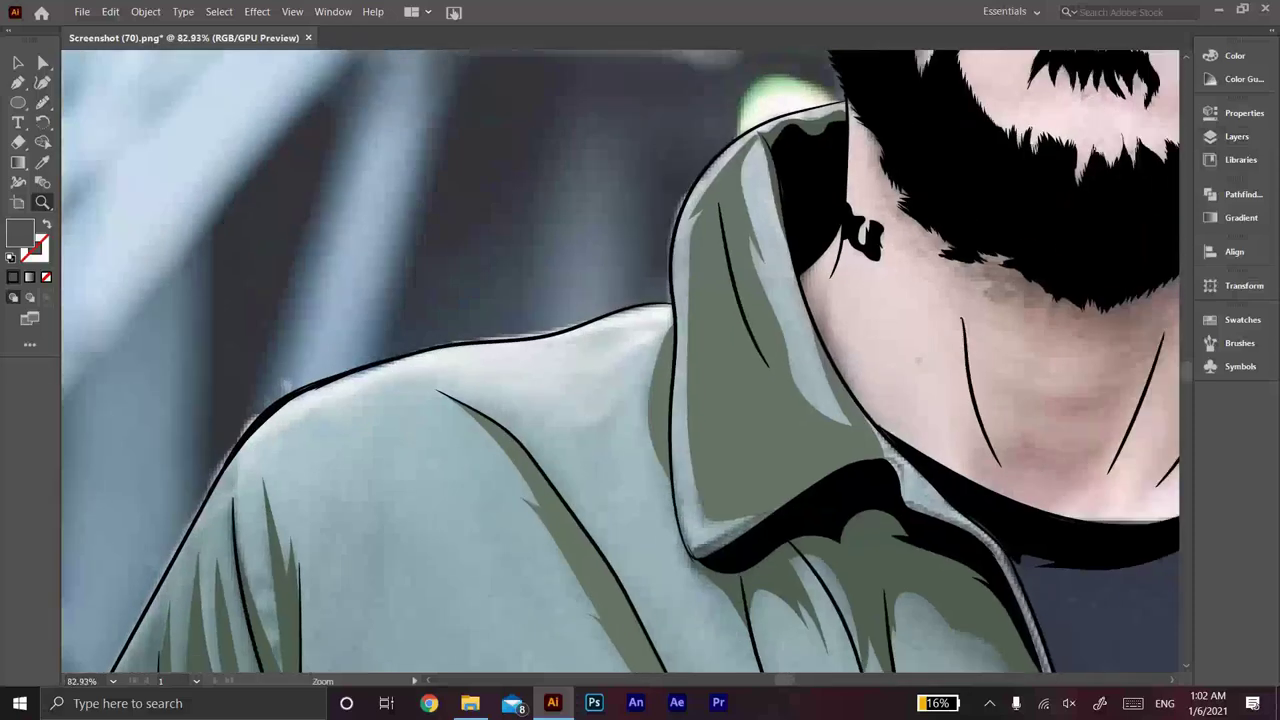
Step: Draw a shoulder-top highlight shape filled pale green CFEBCF
drag(215, 484, 215, 485)
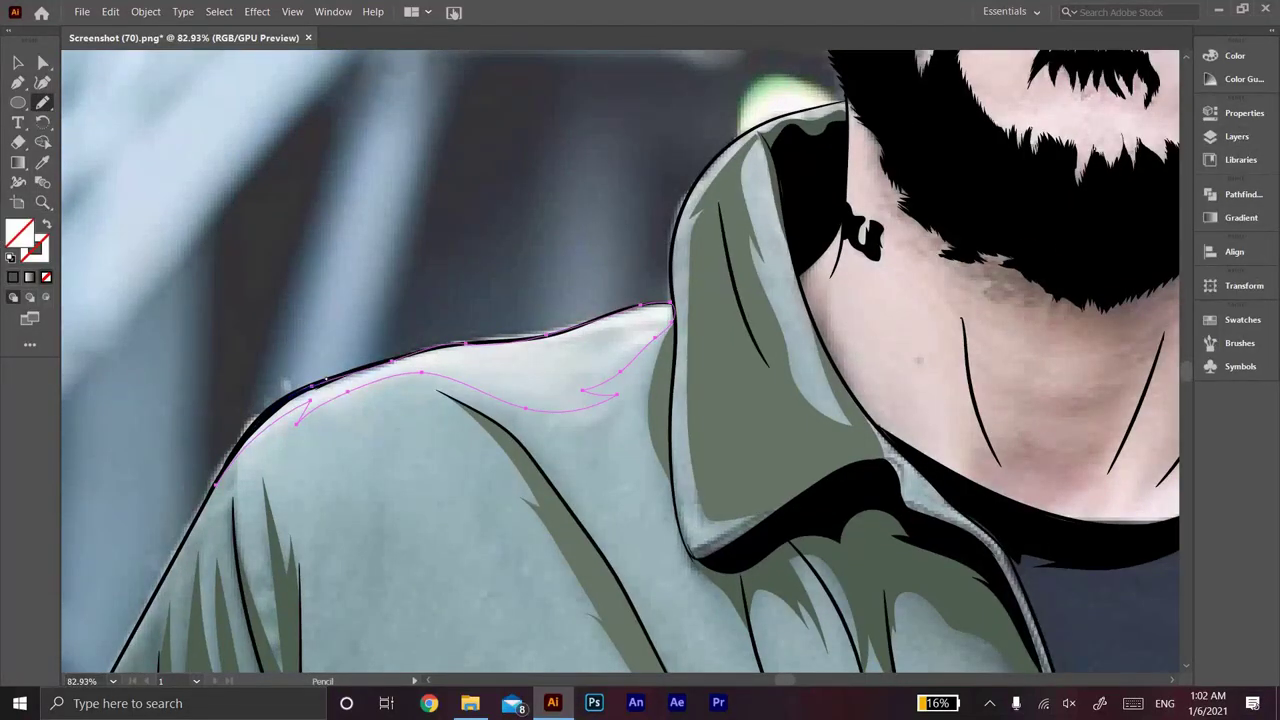
double_click(19, 232)
click(817, 249)
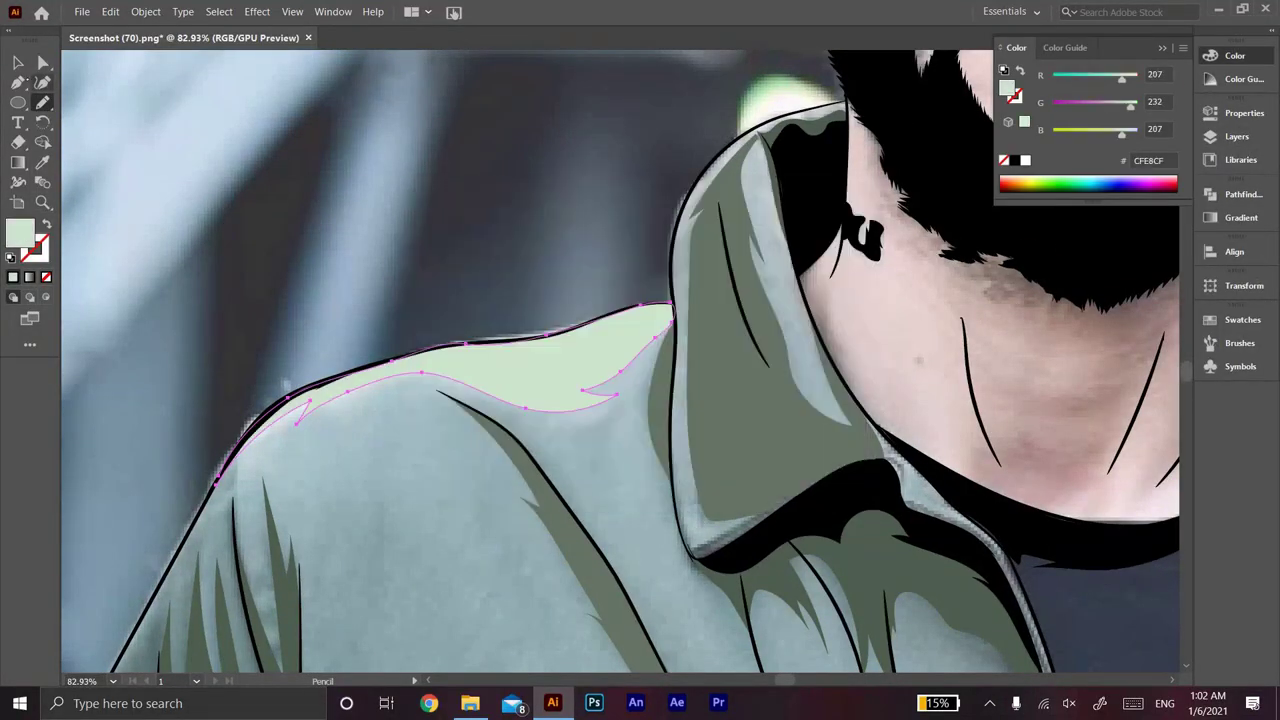
drag(429, 314, 159, 439)
drag(466, 286, 399, 381)
drag(540, 455, 577, 232)
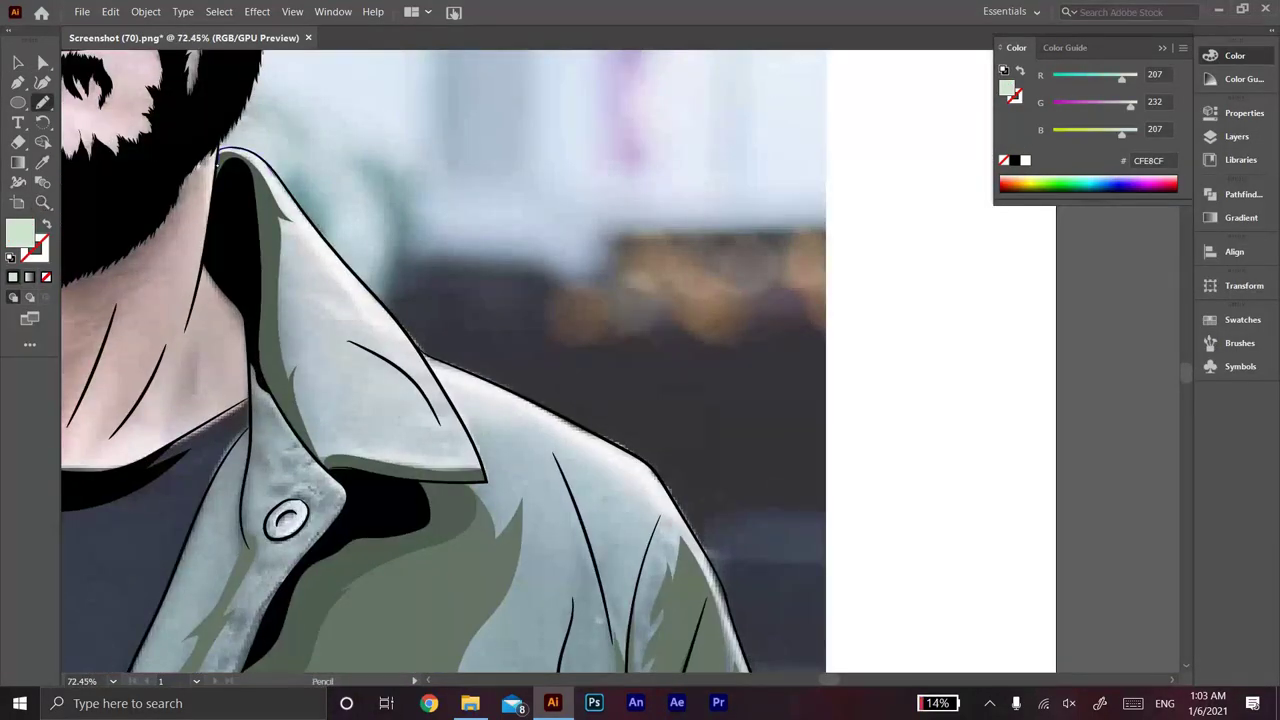
Step: Trace pale green highlights along the collar edge to its tip and the lower shoulder edge
drag(218, 150, 330, 245)
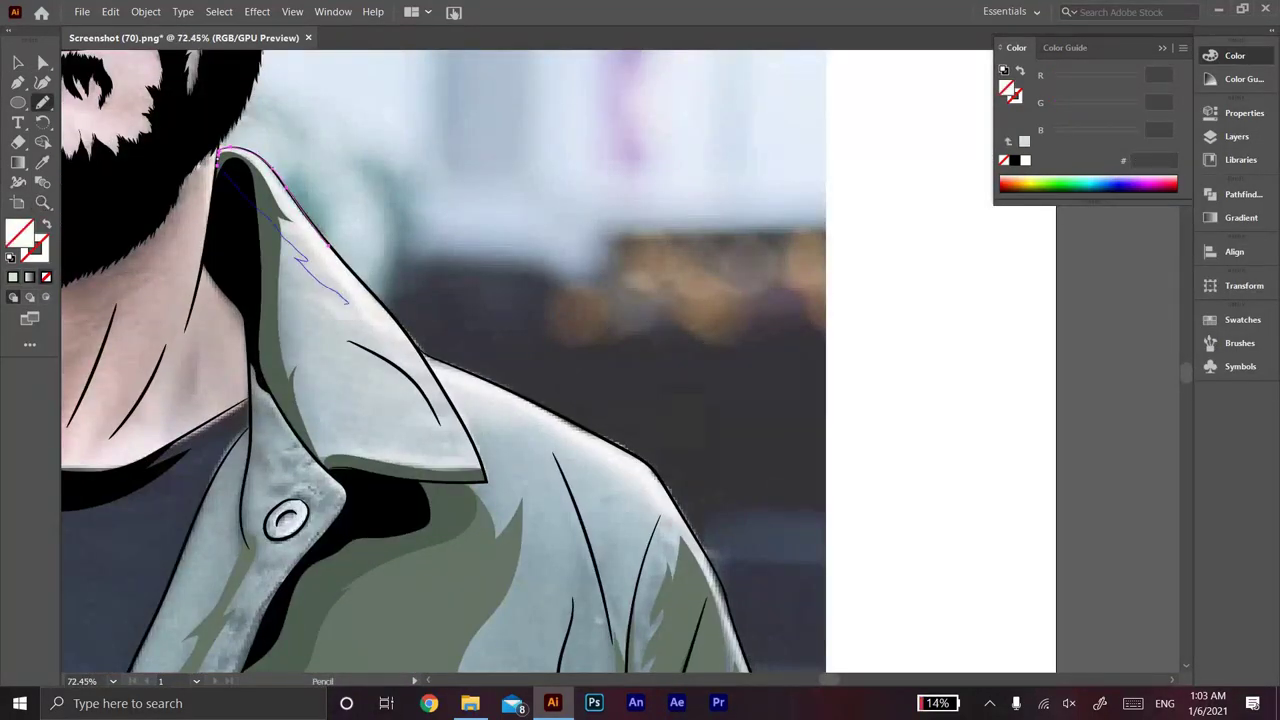
drag(458, 452, 484, 478)
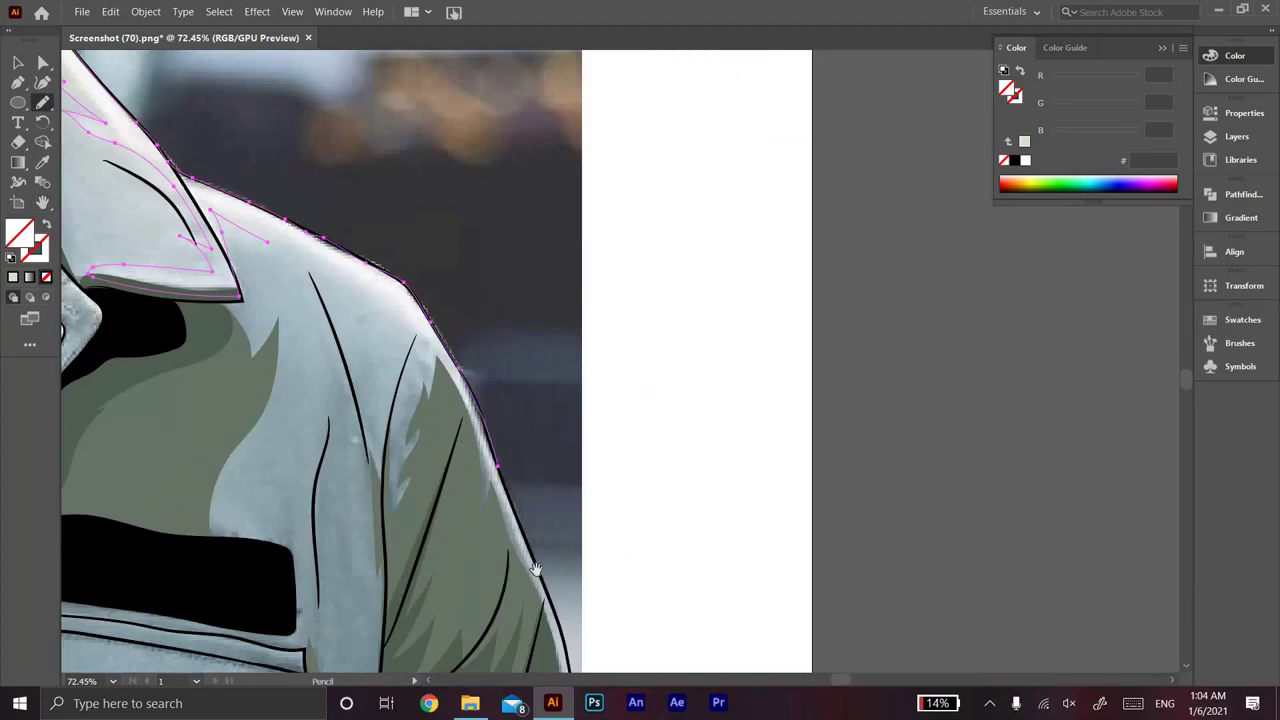
drag(536, 569, 455, 339)
drag(385, 230, 505, 535)
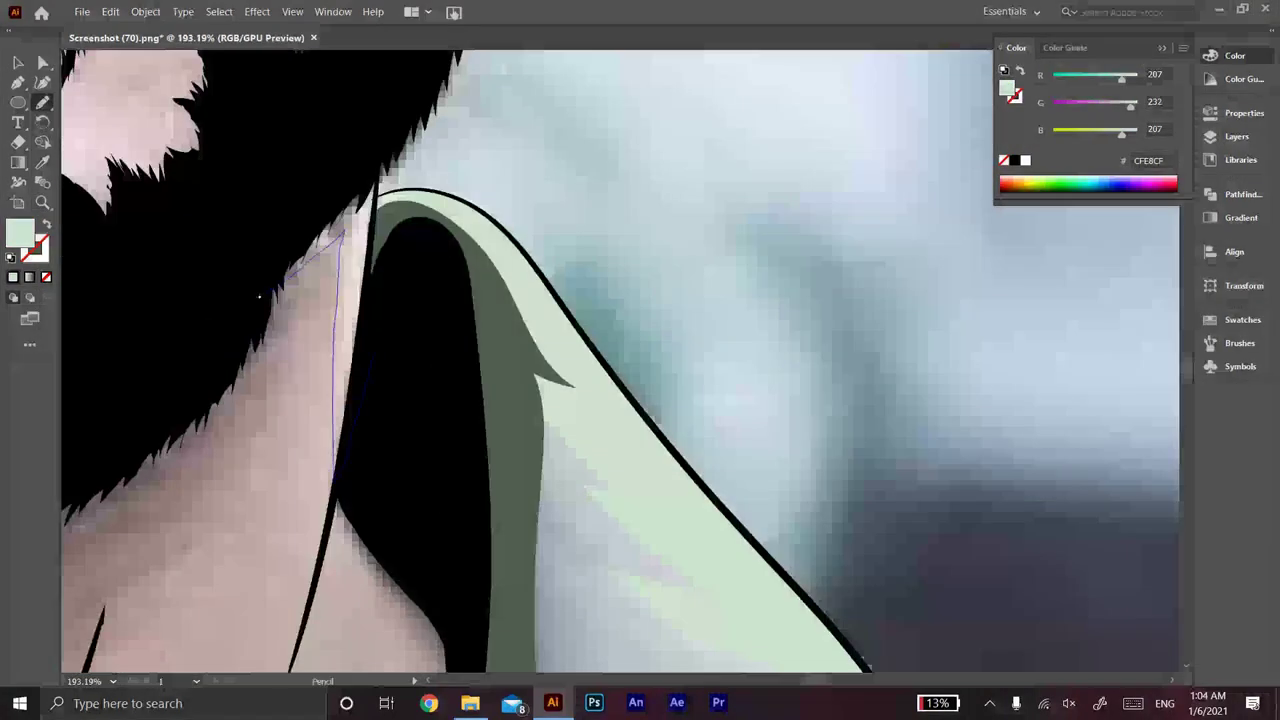
drag(259, 296, 259, 296)
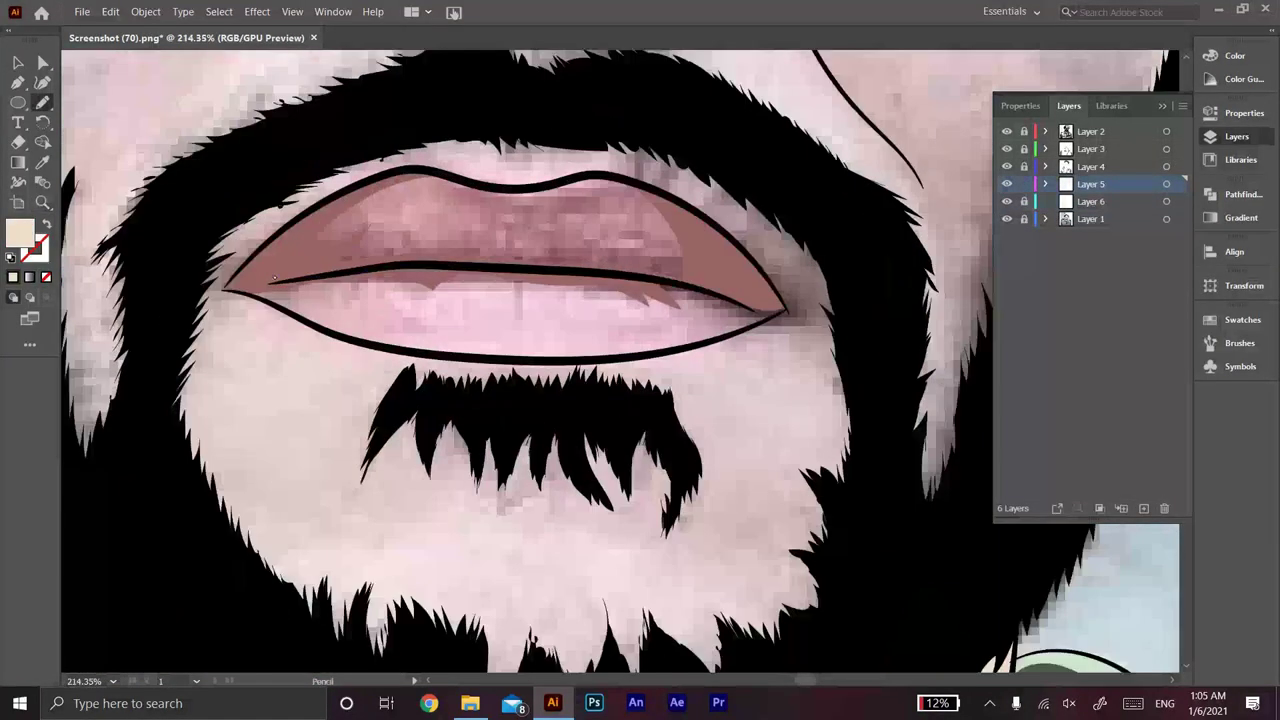
Step: Pencil the lower lip shape and fill it with the sampled light pinkish-brown lip colour
drag(274, 279, 731, 271)
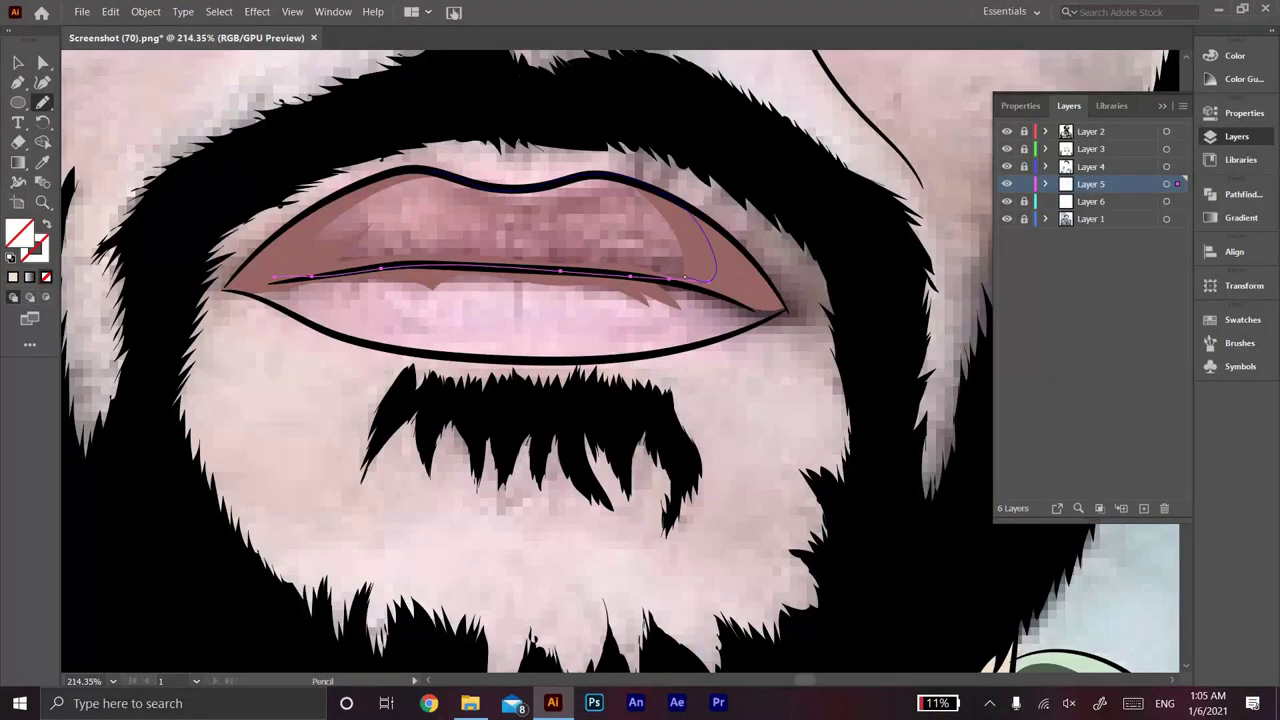
key(n)
drag(626, 276, 785, 309)
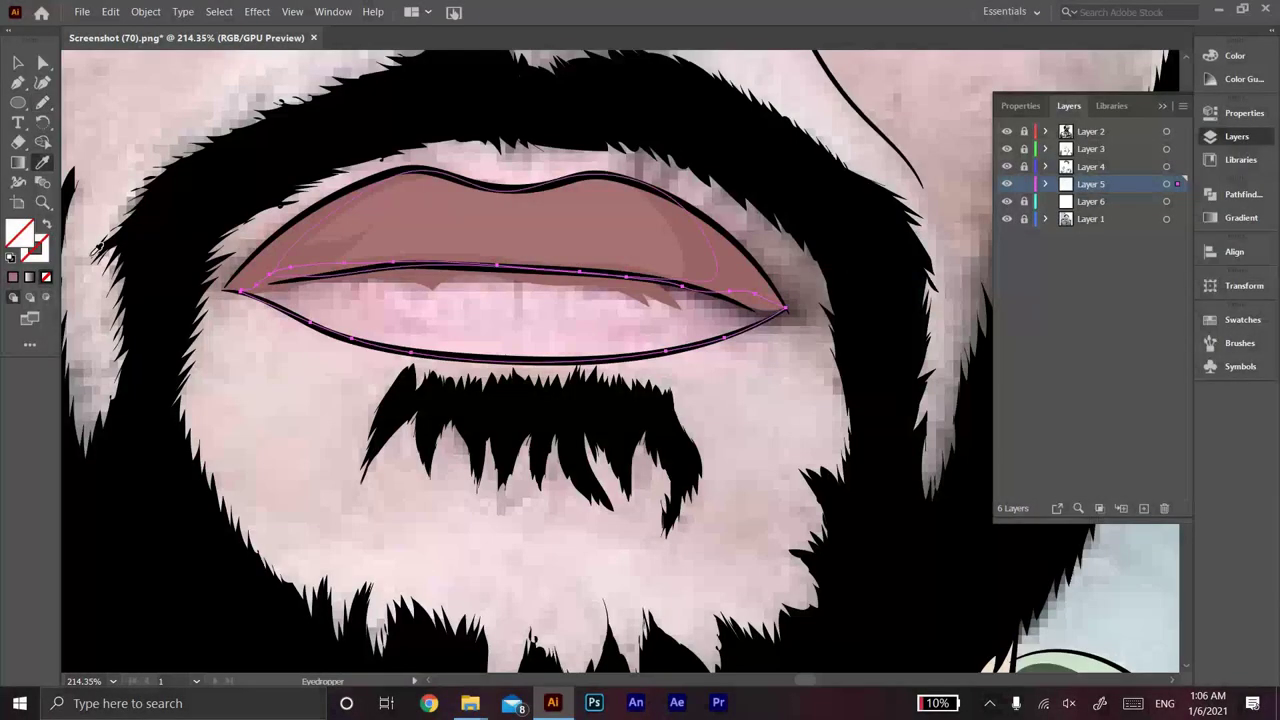
key(i)
click(765, 240)
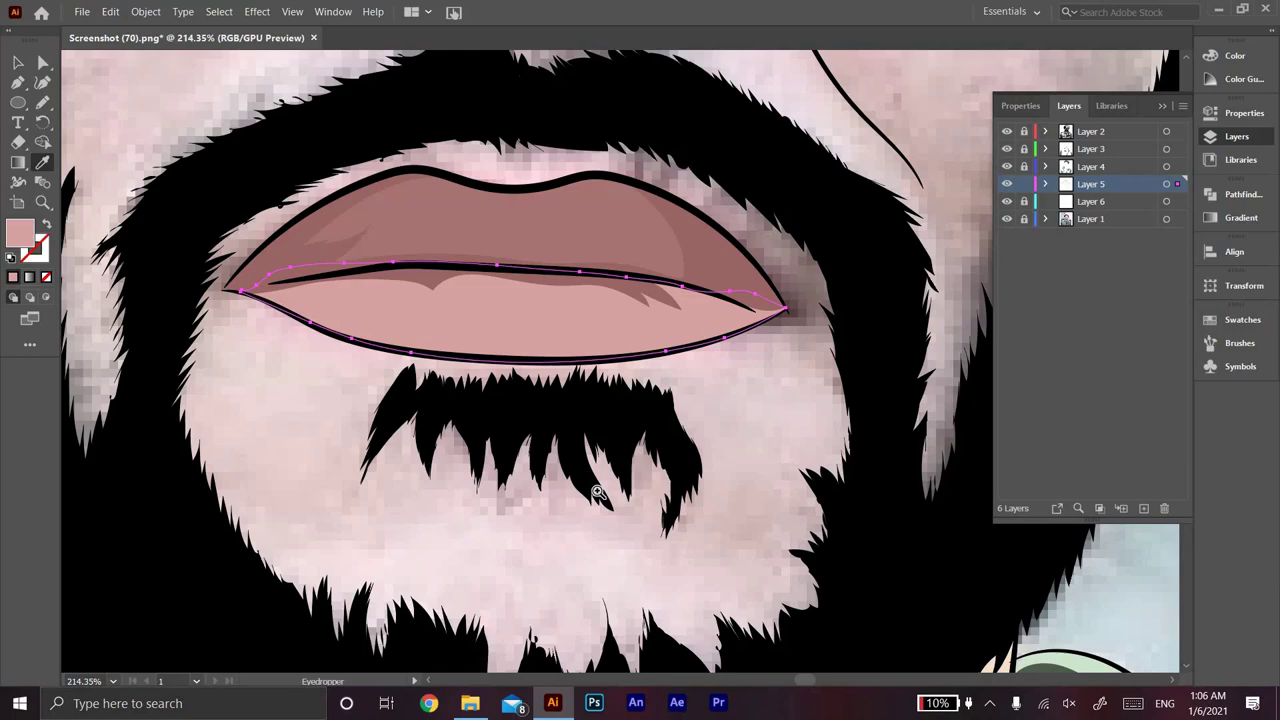
Step: On Layer 6, pencil the jacket outline from the left edge up to the collar
key(ctrl+0)
drag(583, 287, 571, 291)
drag(444, 461, 444, 406)
click(1090, 201)
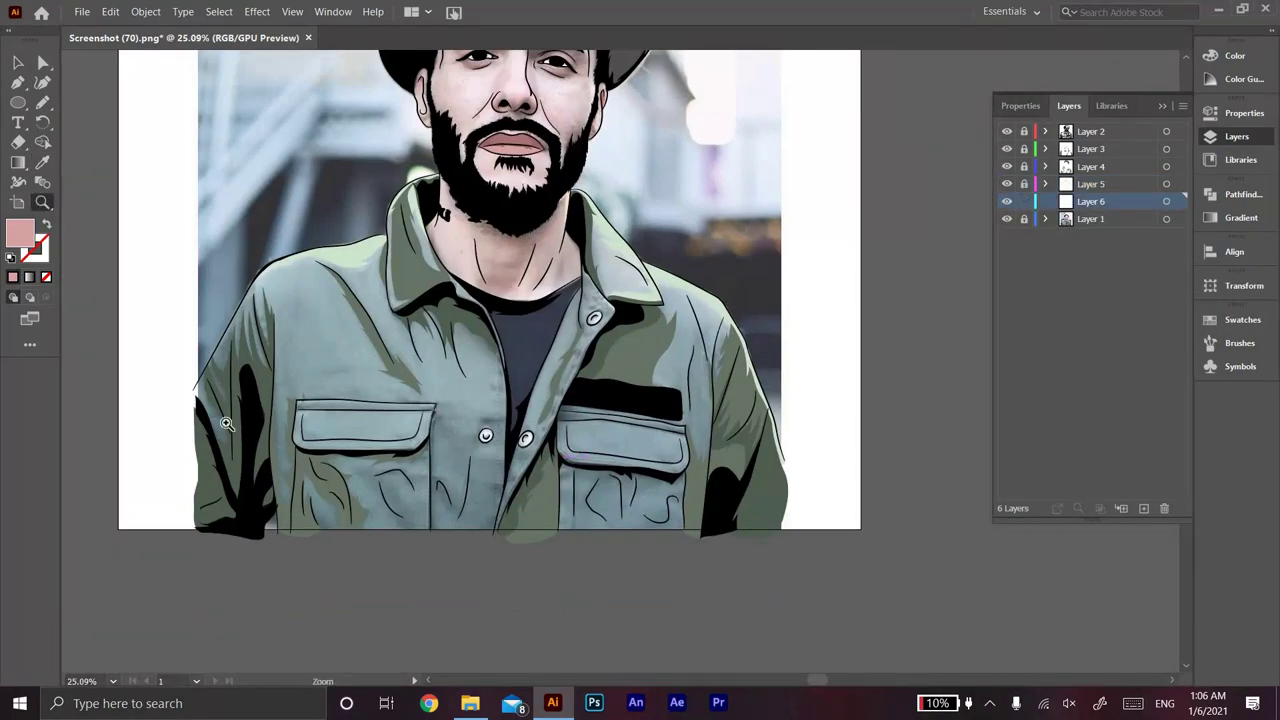
scroll(197, 453, up, 2)
key(n)
key(slash)
drag(182, 378, 272, 212)
drag(350, 176, 456, 157)
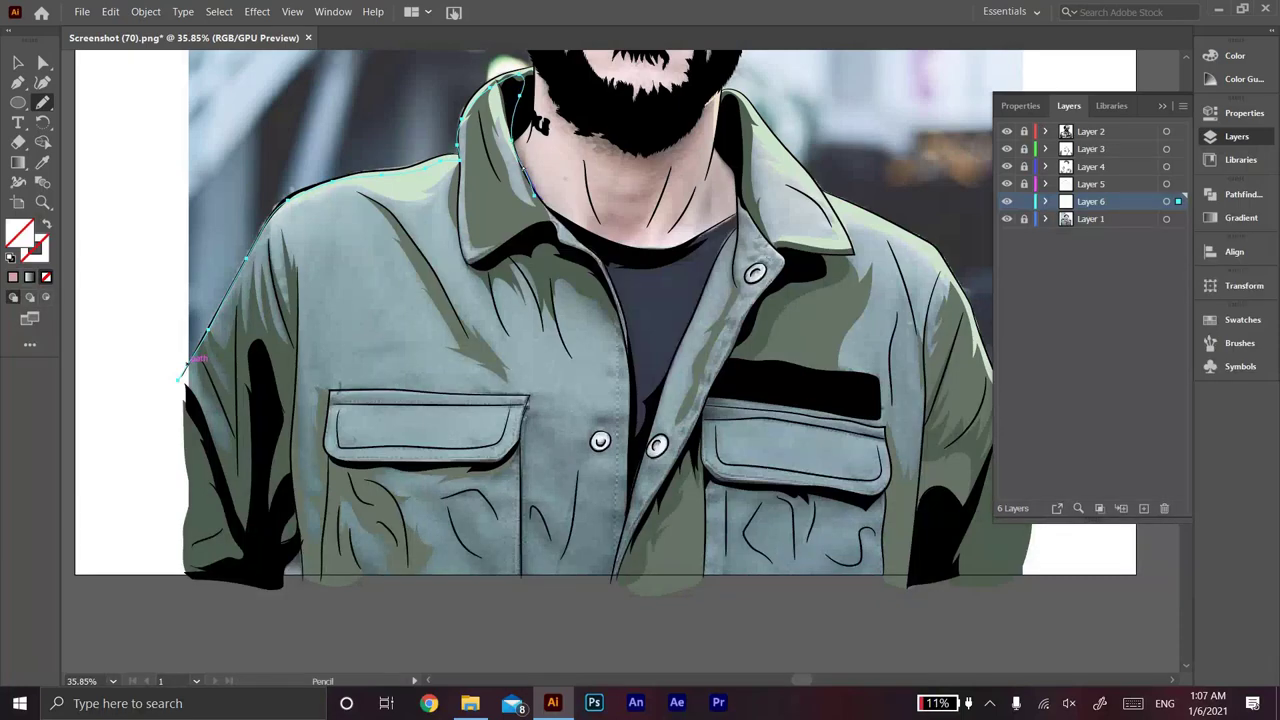
Step: Close the jacket base outline and fill it with the sampled olive jacket green
scroll(762, 293, up, 3)
scroll(752, 195, down, 4)
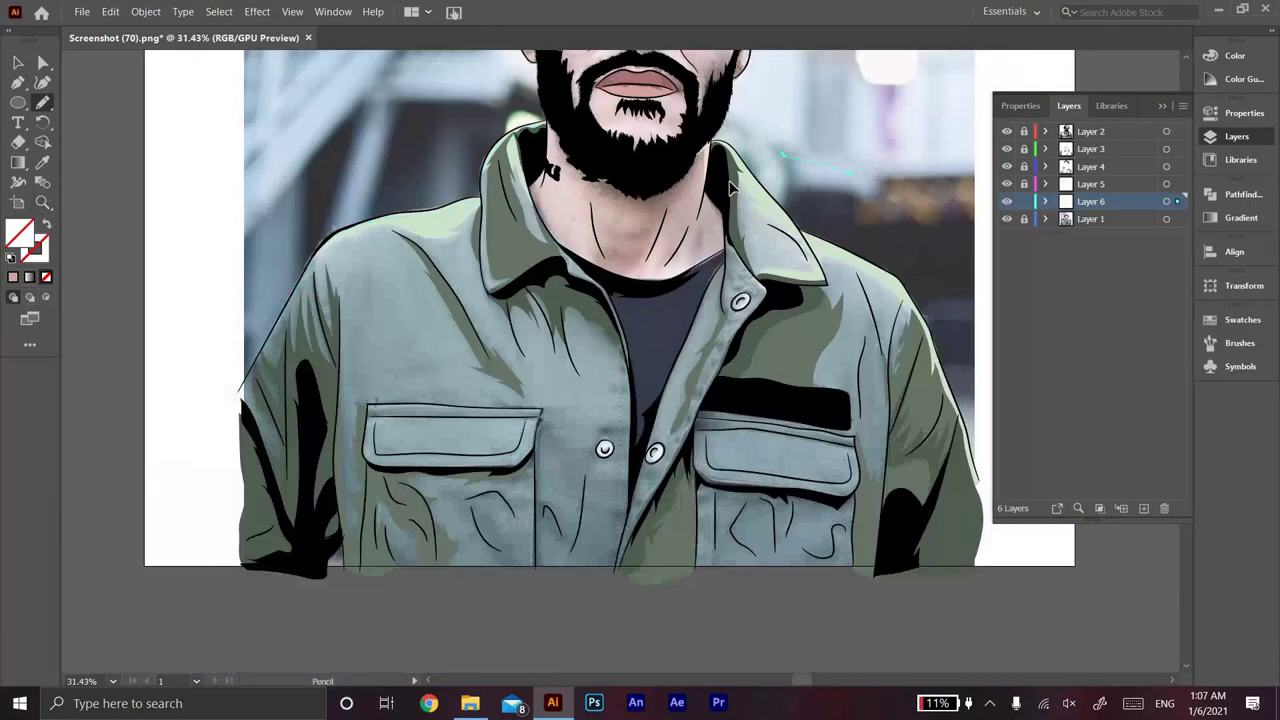
drag(926, 344, 238, 390)
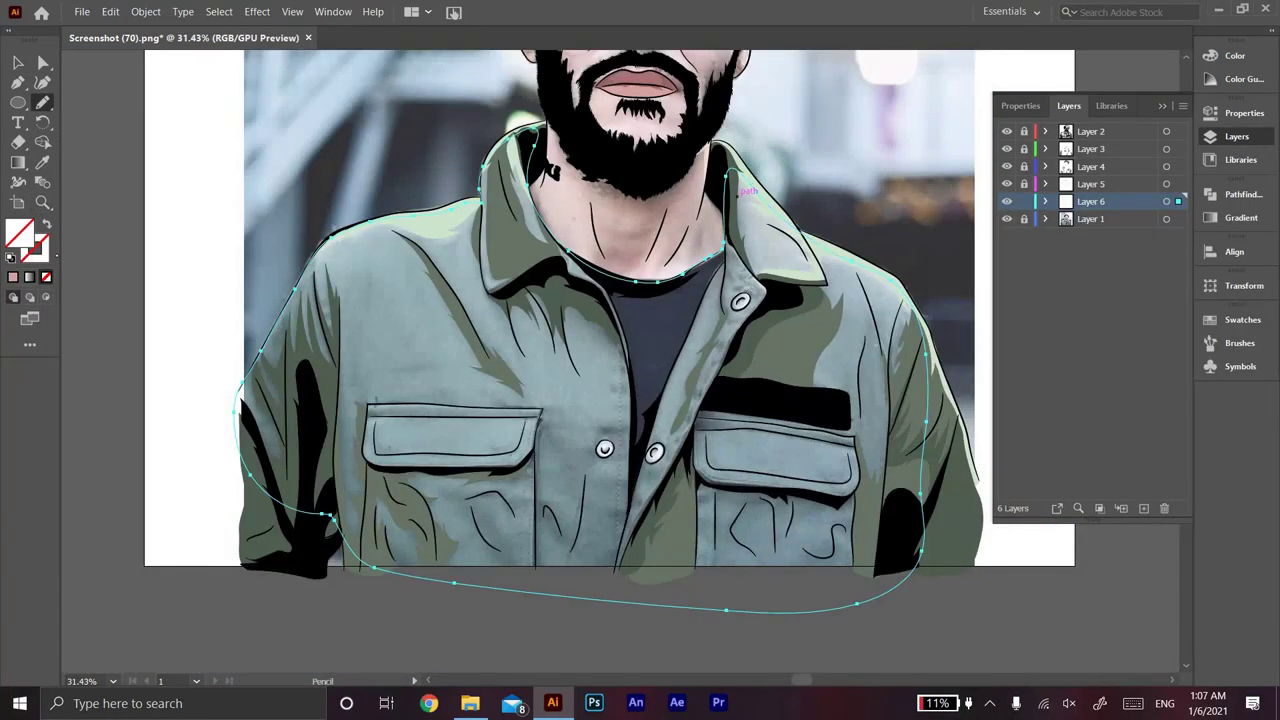
key(i)
click(625, 368)
scroll(422, 312, down, 4)
key(v)
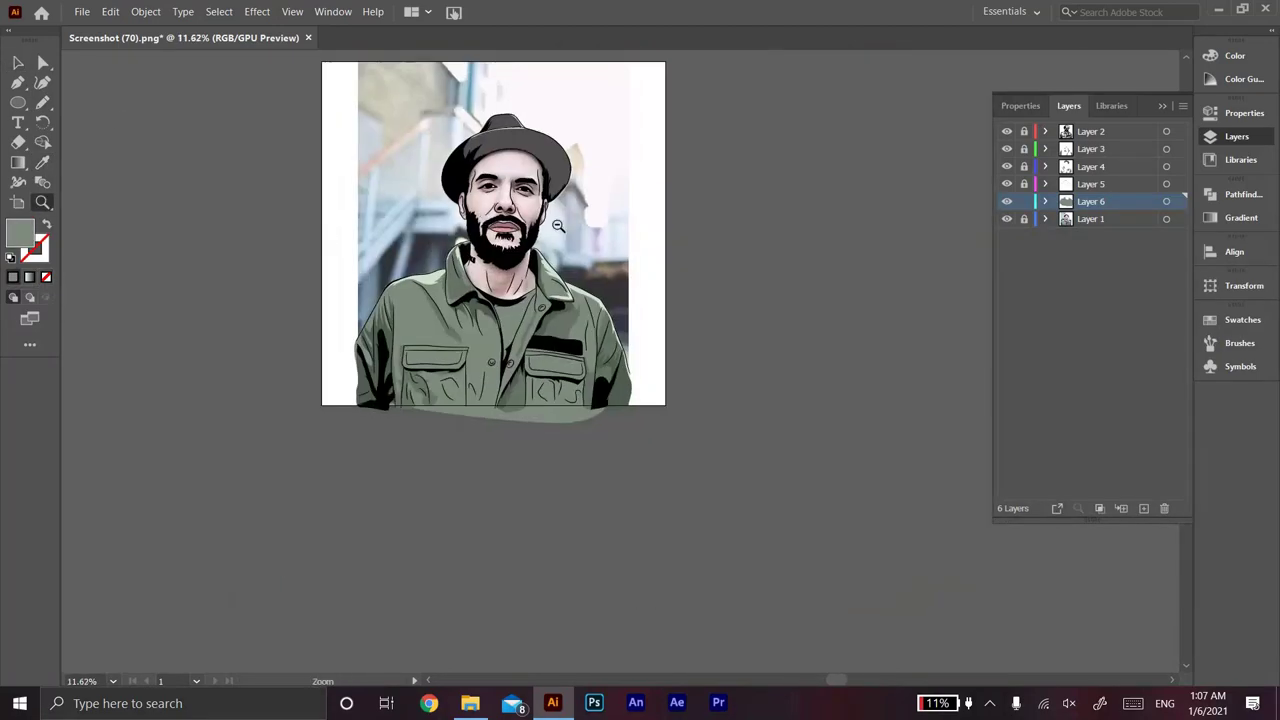
scroll(475, 302, up, 3)
click(79, 76)
scroll(440, 240, up, 5)
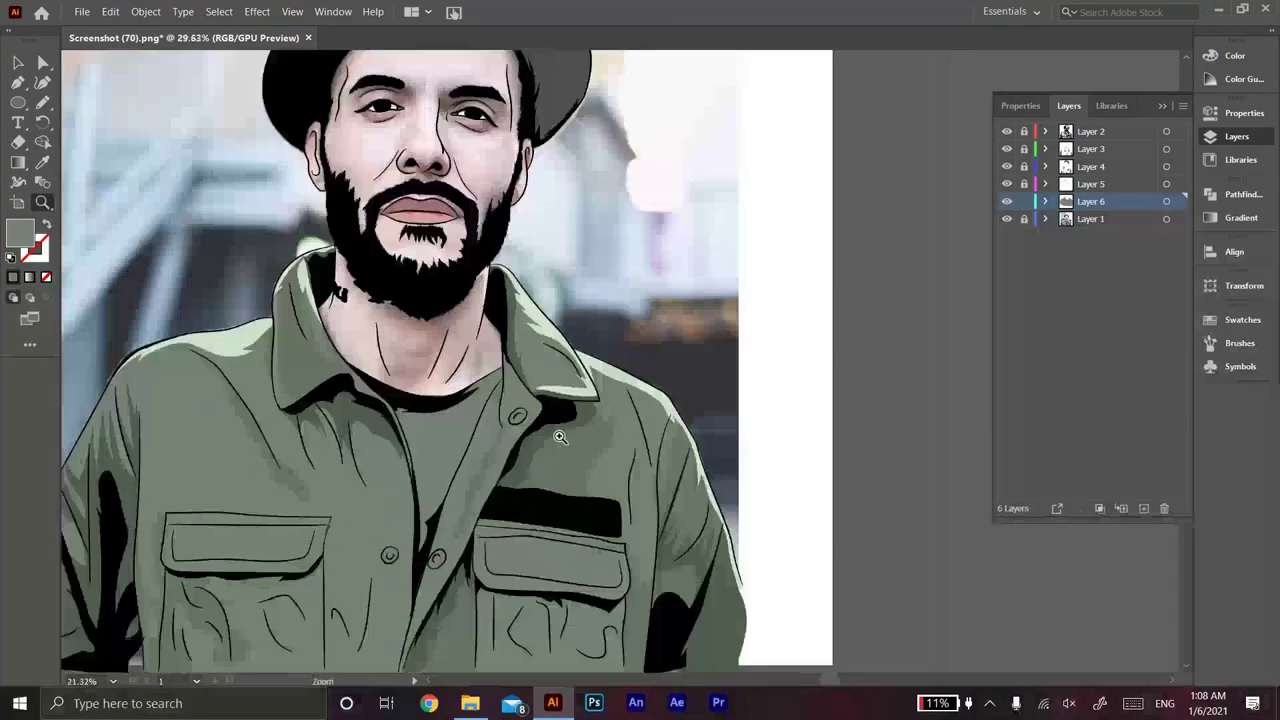
Step: Trace the inner collar edge with the Pencil and fill it black
key(n)
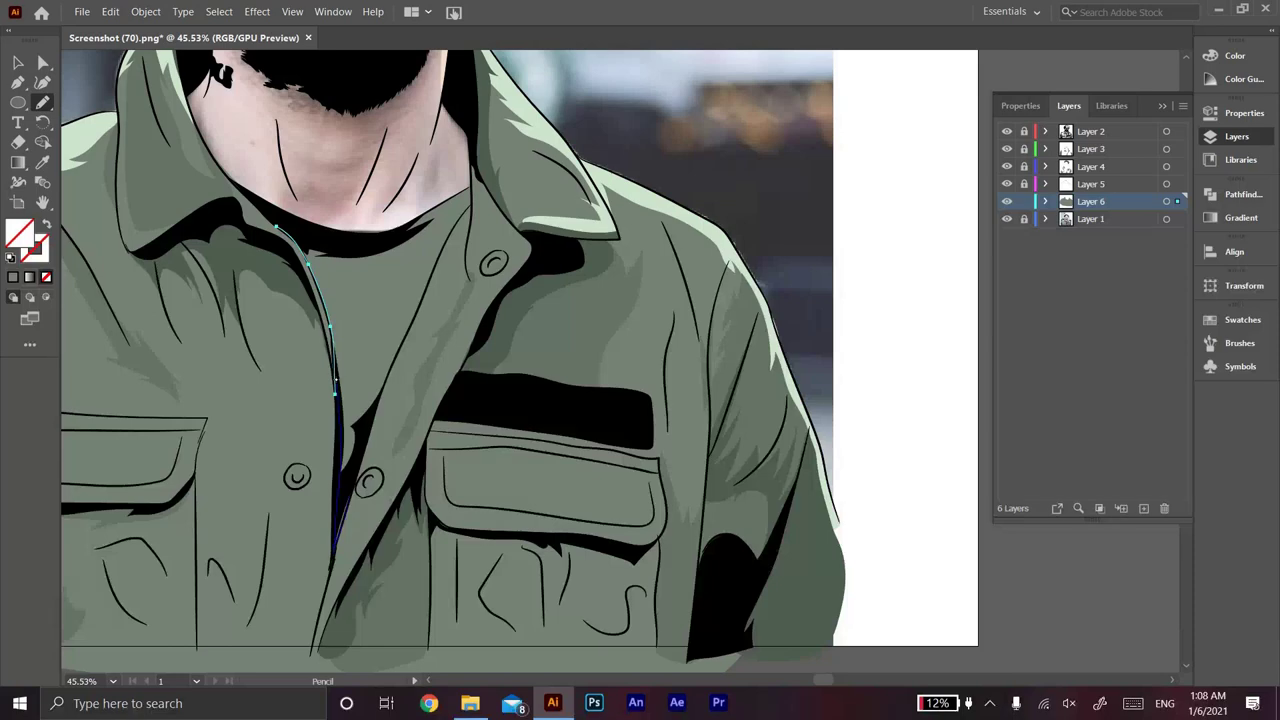
drag(398, 352, 455, 225)
double_click(18, 233)
click(823, 246)
key(z)
drag(401, 207, 660, 351)
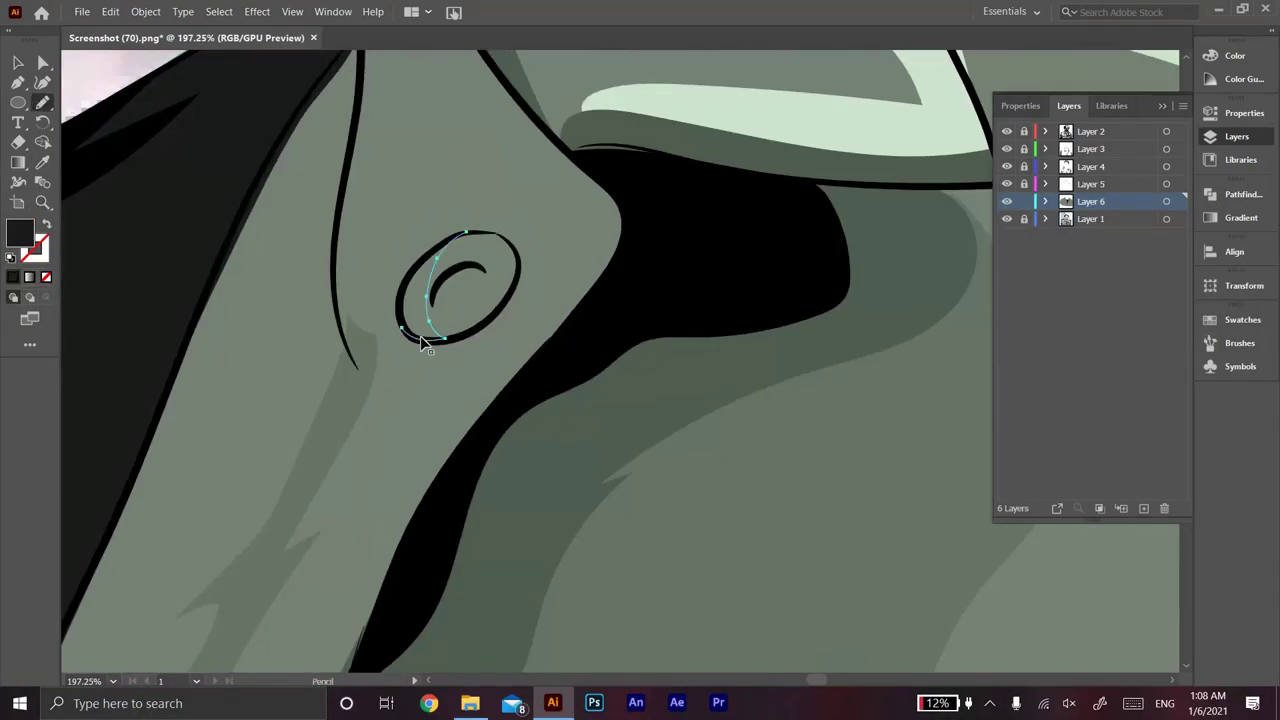
Step: Fill the first collar button white and trace a grey-filled circle inside it
double_click(18, 233)
click(823, 246)
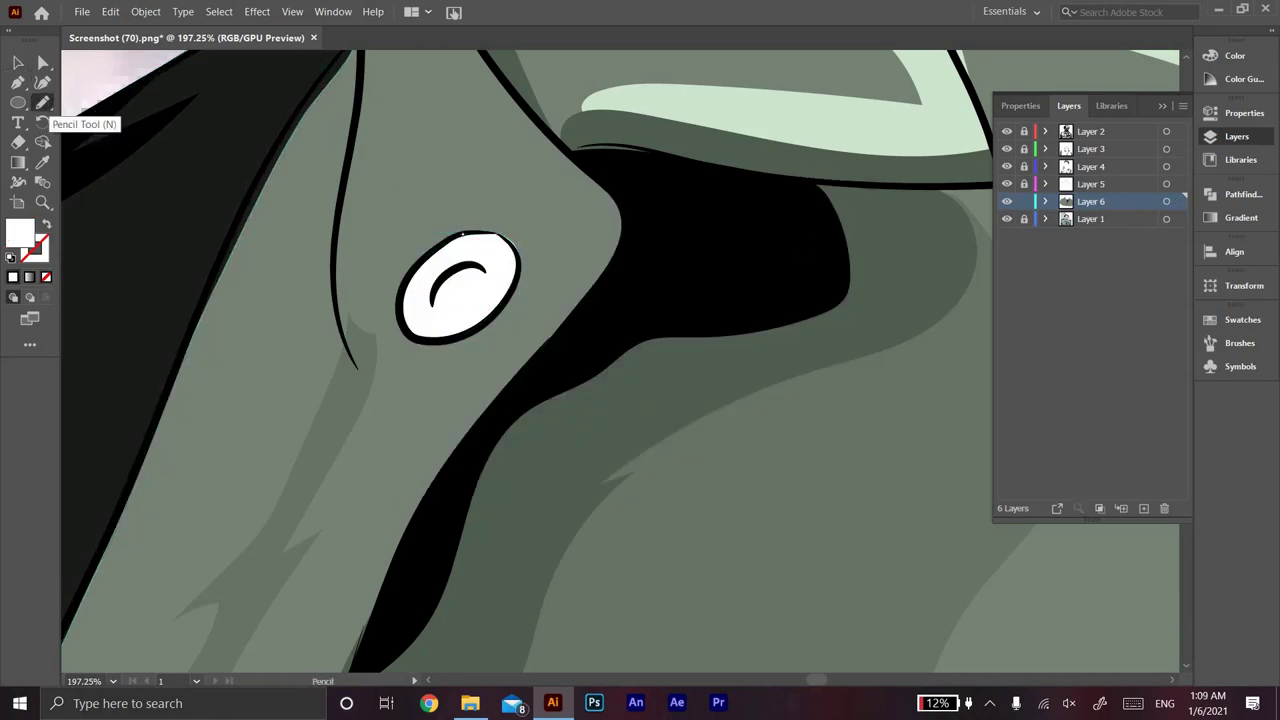
double_click(18, 233)
click(820, 246)
key(z)
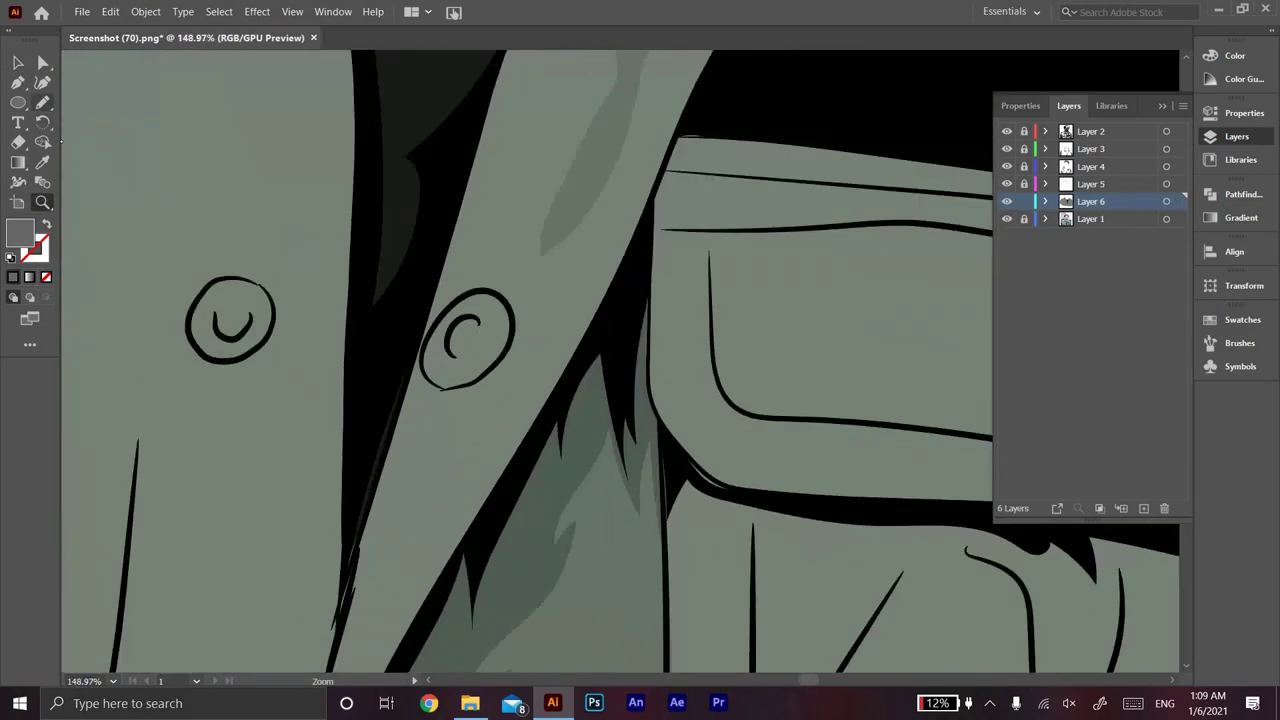
drag(187, 328, 256, 349)
key(comma)
key(r)
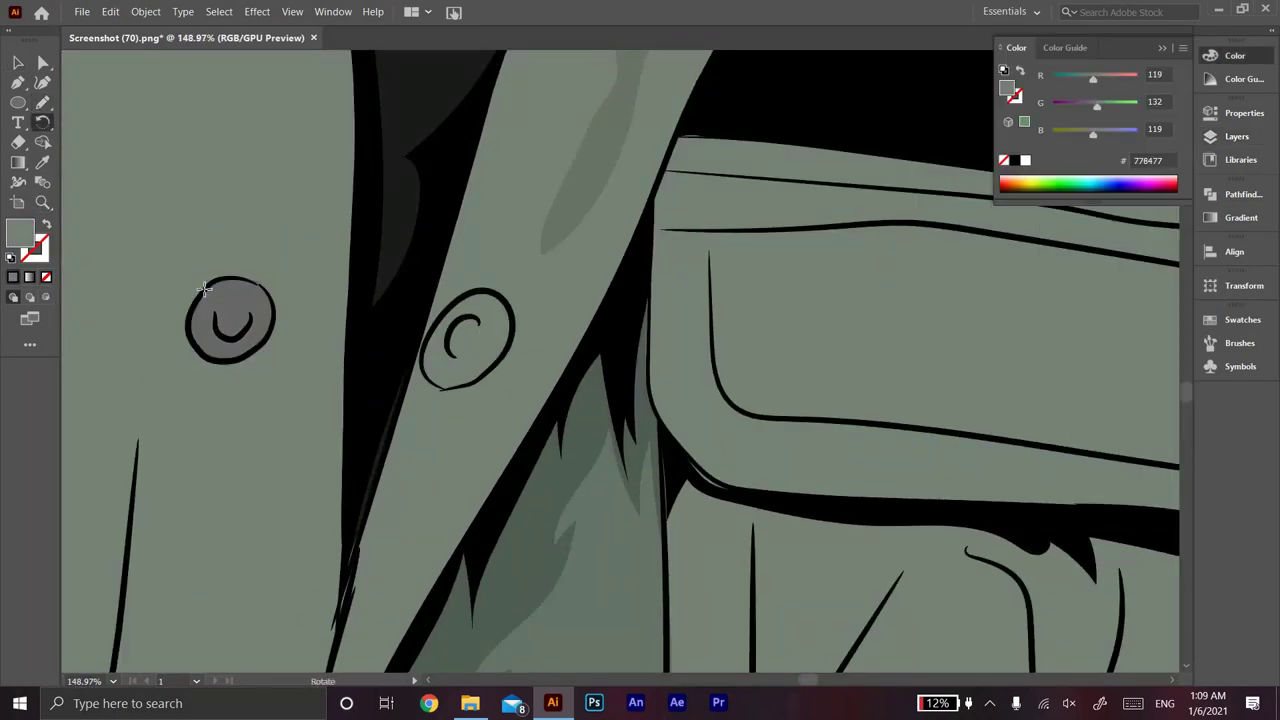
drag(204, 284, 212, 281)
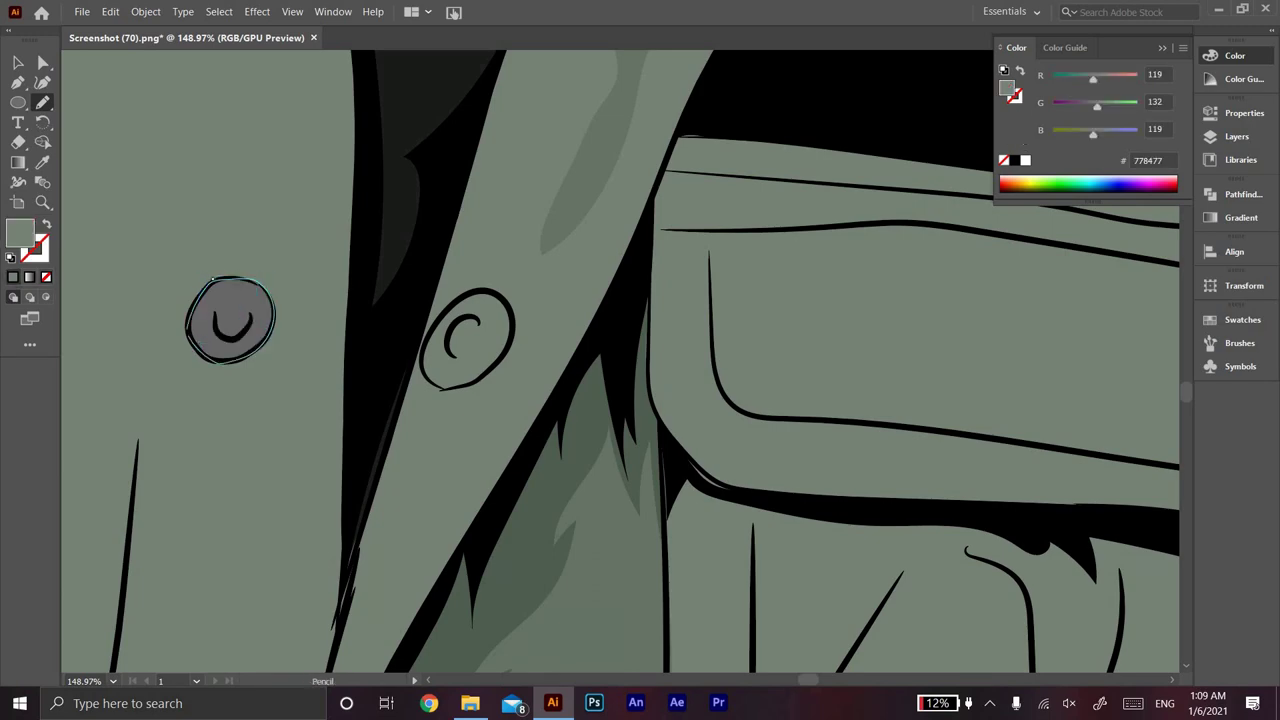
Step: Fill the second collar button white
double_click(20, 232)
click(823, 246)
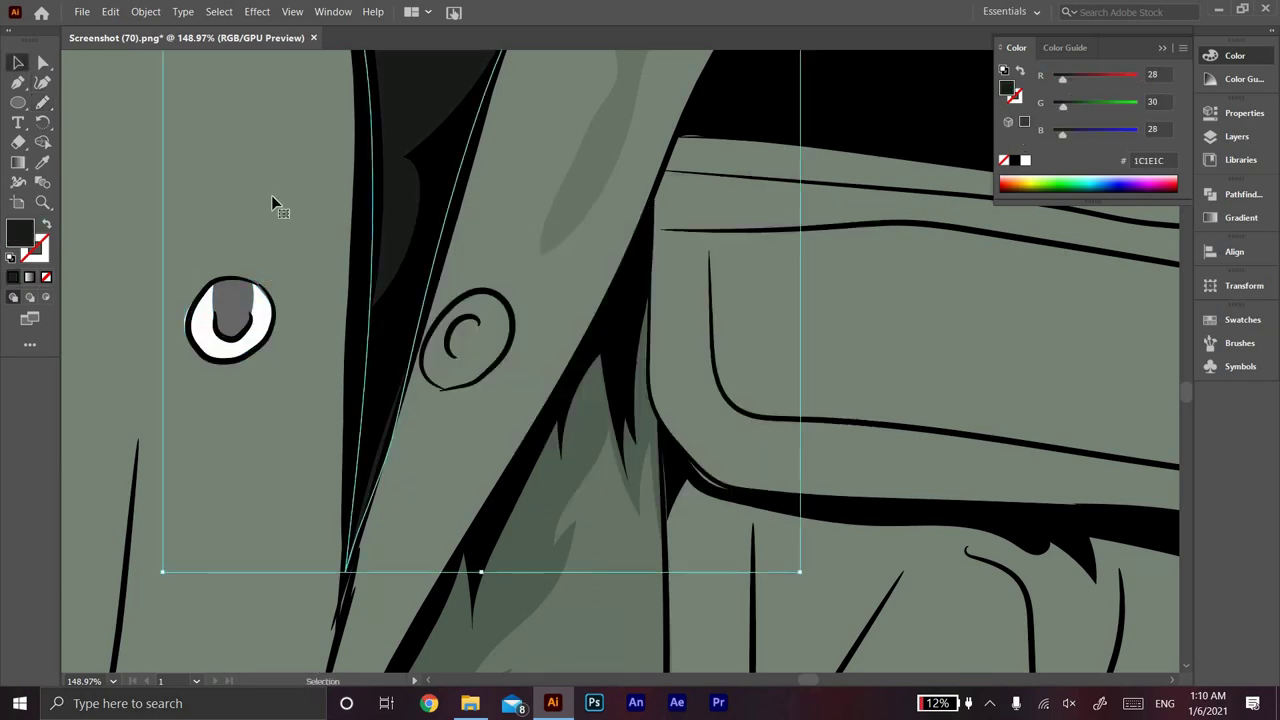
key(z)
alt+click(839, 353)
drag(392, 319, 440, 319)
key(n)
double_click(20, 232)
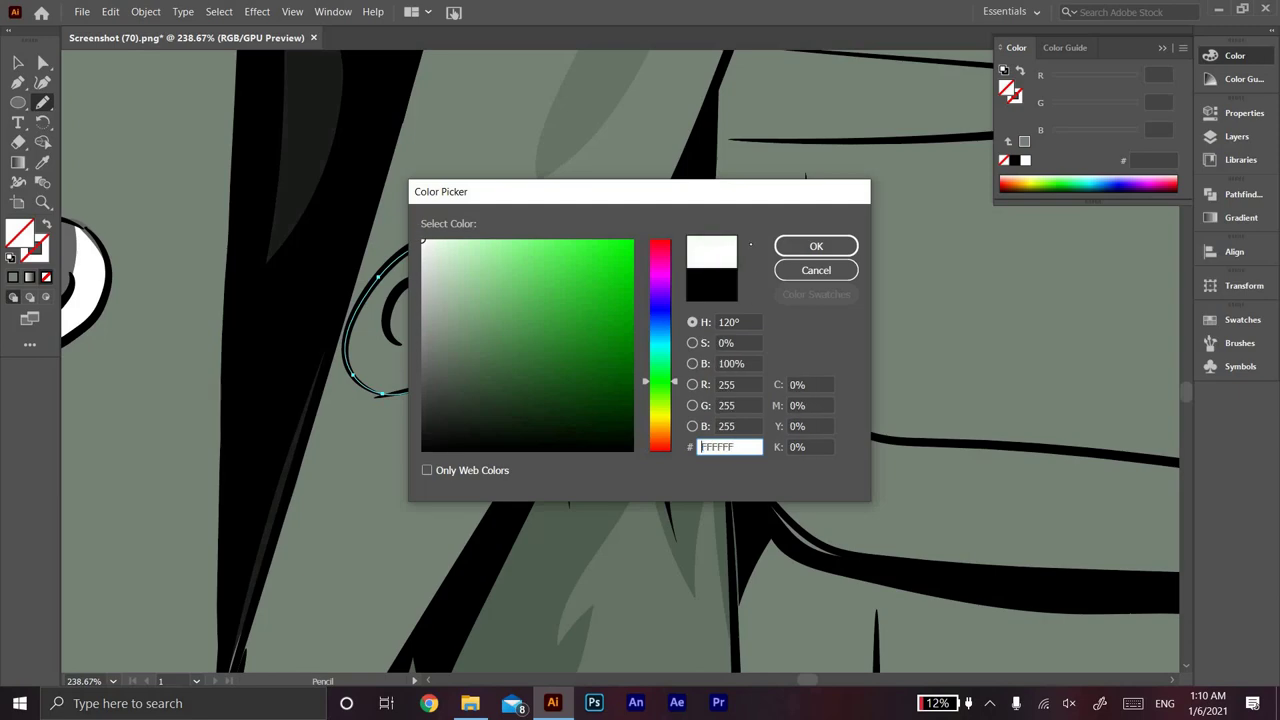
click(817, 246)
Step: Trace the grey shading inside the second button and zoom out to the whole portrait
key(v)
drag(365, 358, 352, 320)
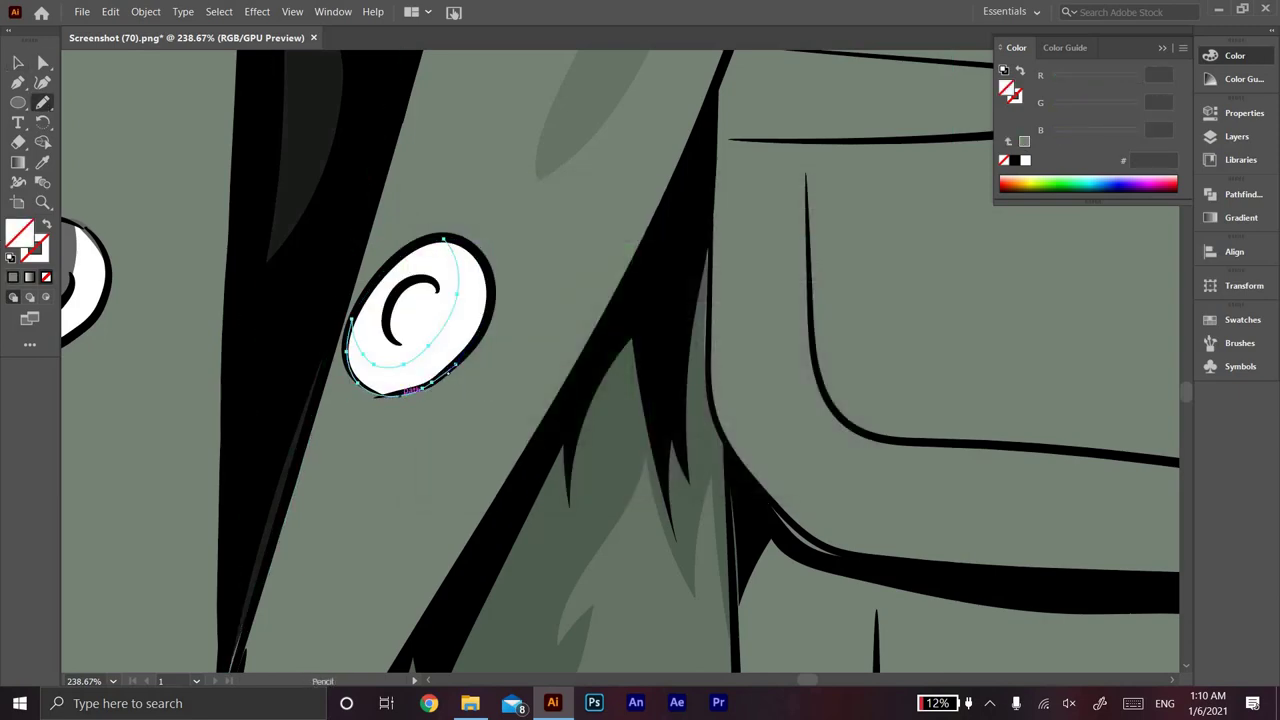
key(ctrl+shift+a)
key(z)
drag(480, 194, 778, 330)
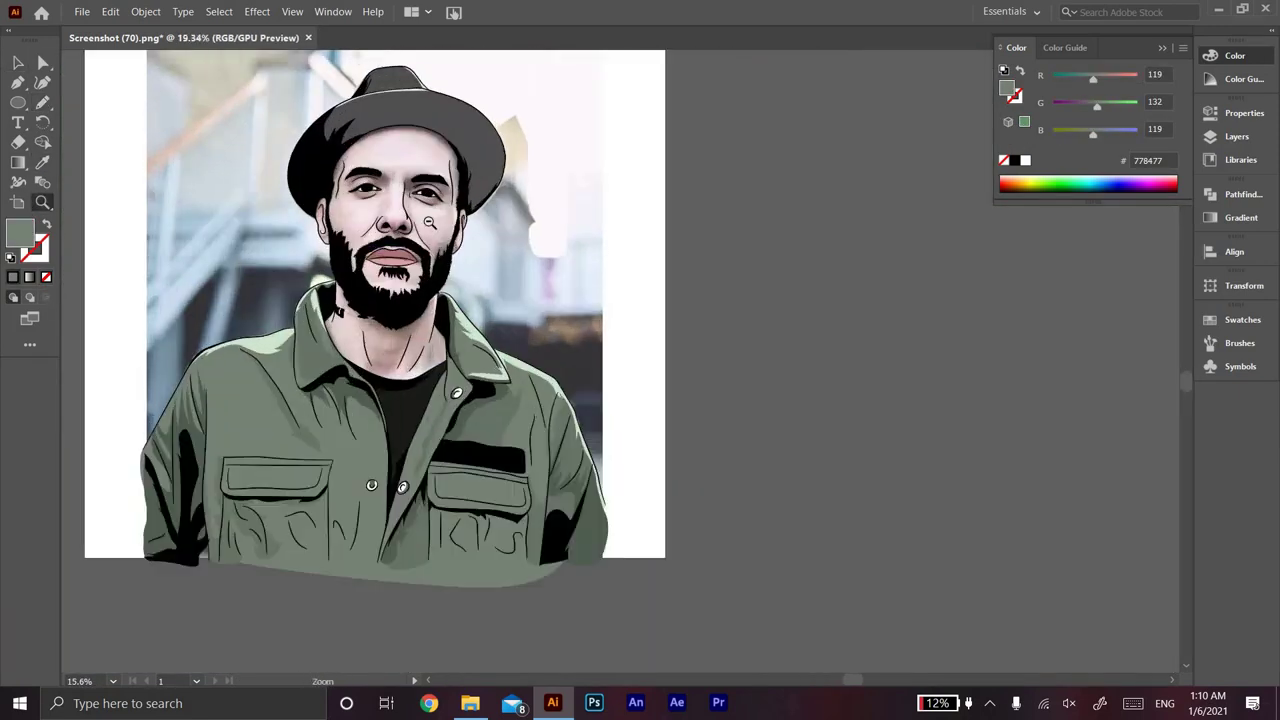
key(F7)
Step: Create Layer 7 and set its layer colour in Layer Options
click(1145, 508)
double_click(1130, 219)
click(689, 229)
key(Return)
key(Return)
Step: Pencil two tan shading shapes on the neck
scroll(400, 400, up, 3)
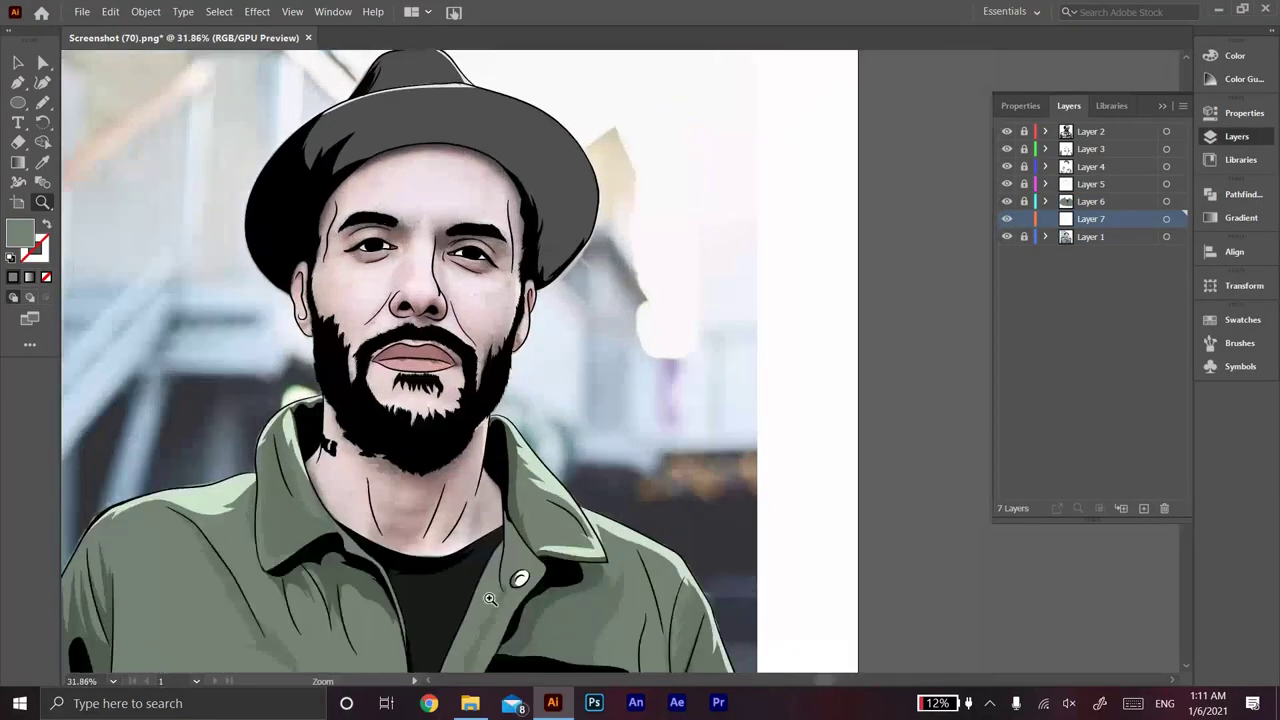
key(n)
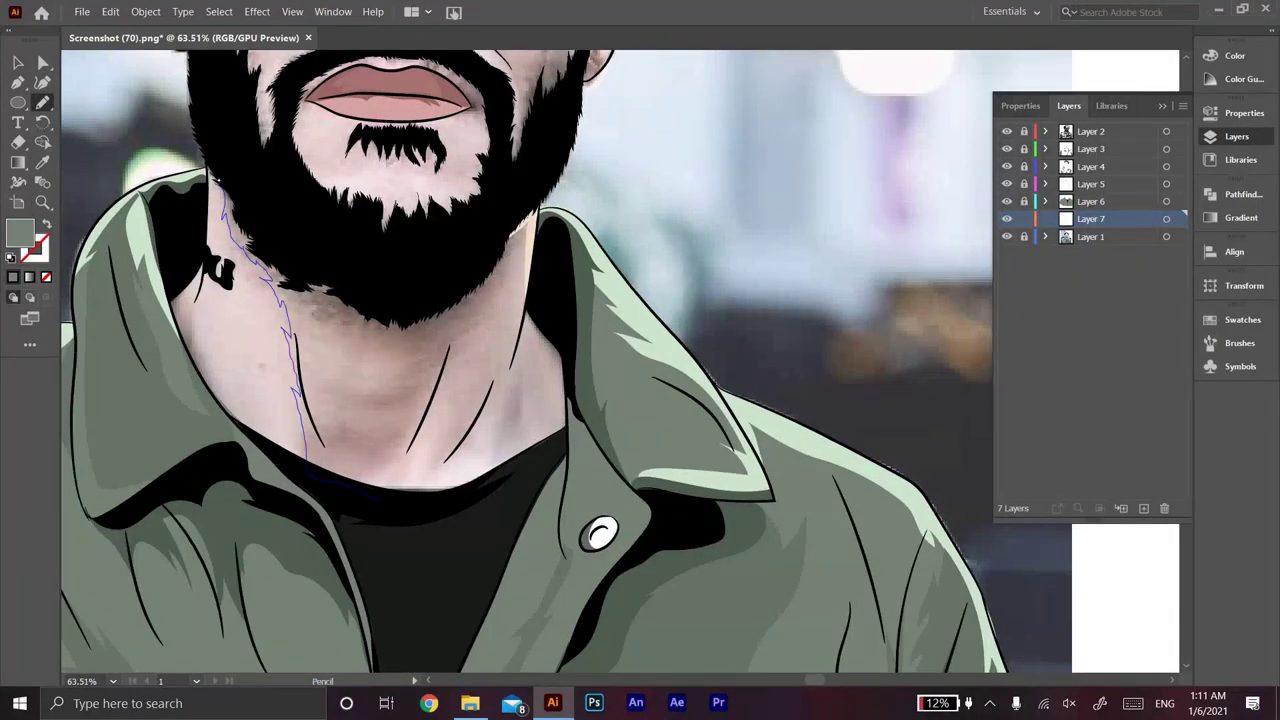
drag(380, 494, 392, 456)
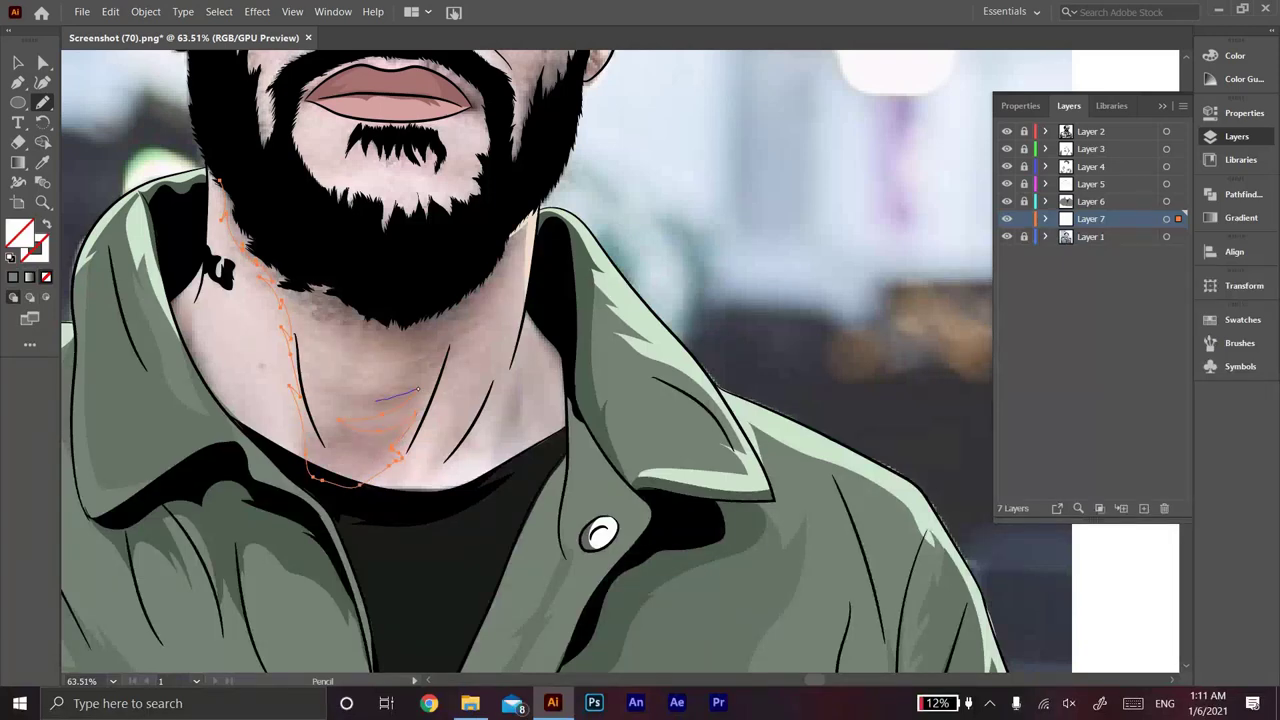
double_click(18, 232)
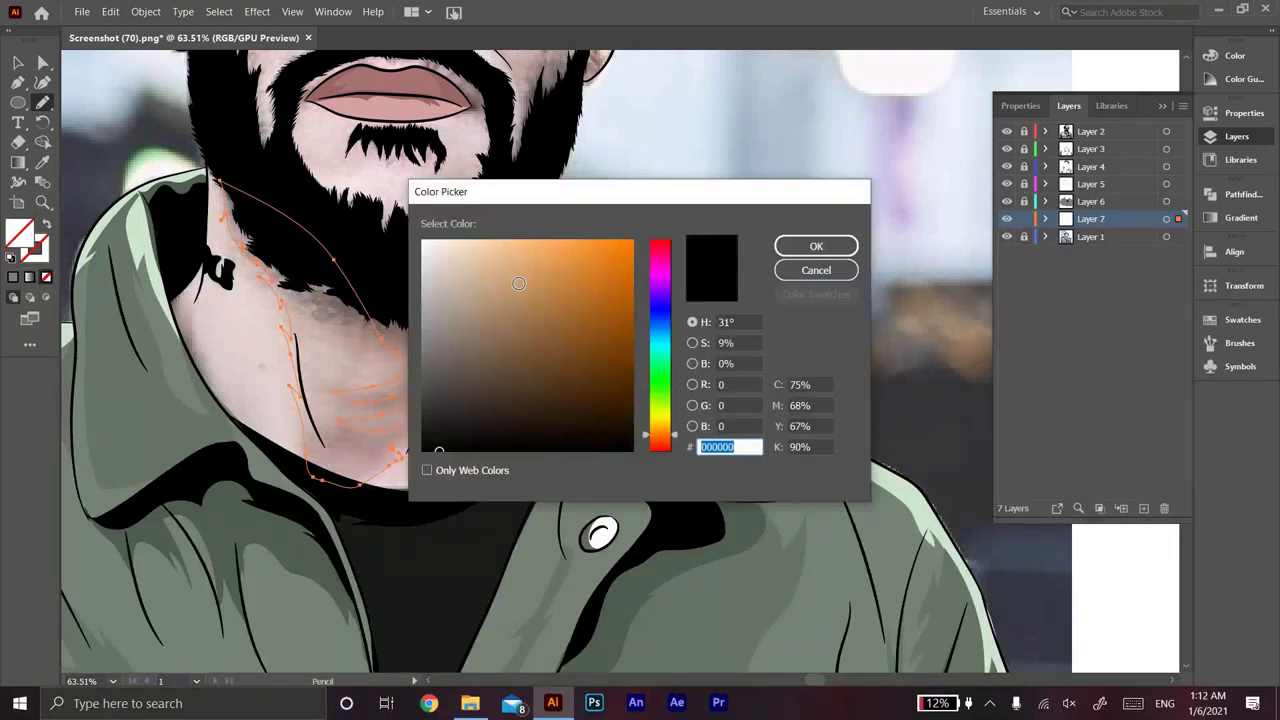
key(Return)
drag(505, 245, 438, 370)
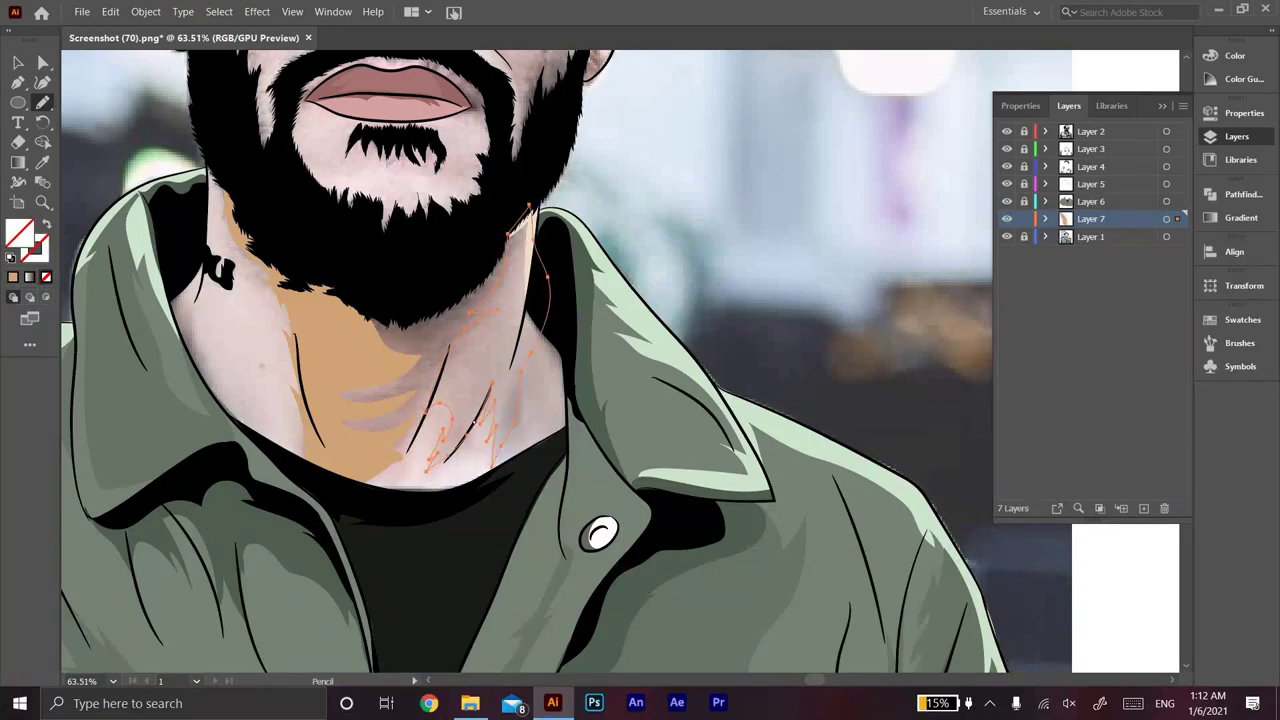
key(comma)
Step: Trace a shading band along the forehead under the hat and give it the neck's tan
double_click(18, 232)
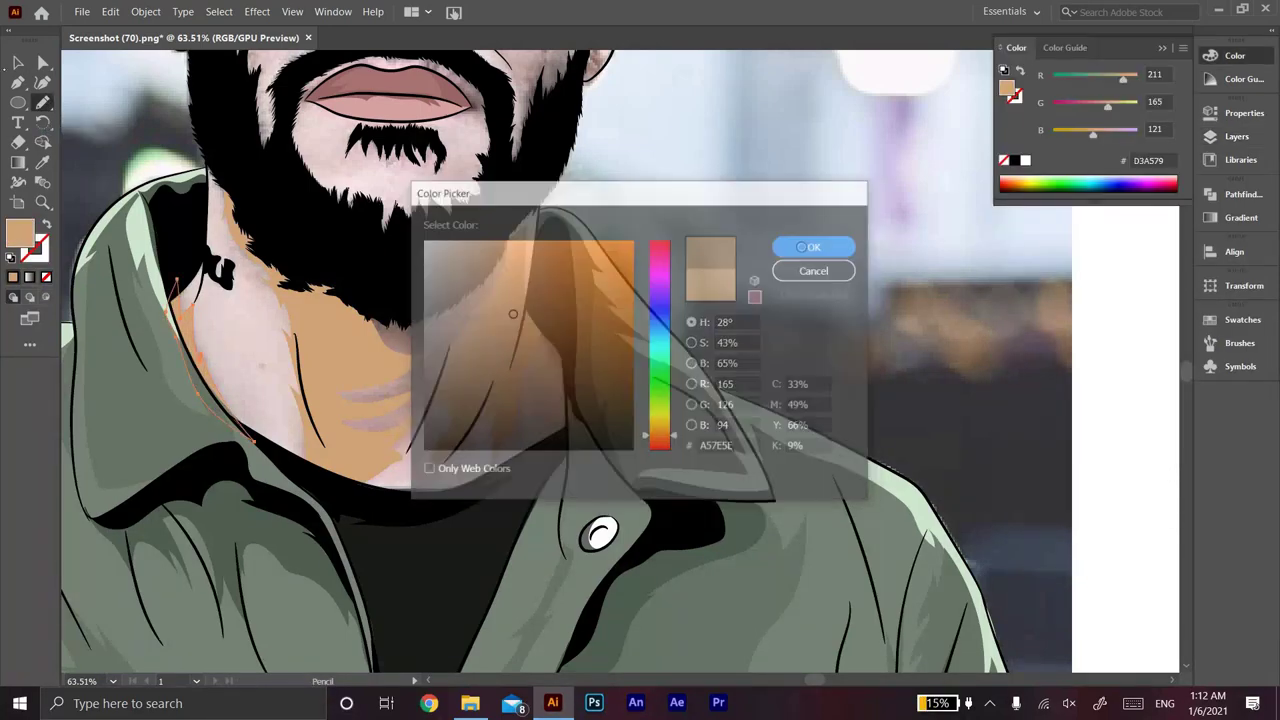
key(Return)
drag(455, 55, 425, 285)
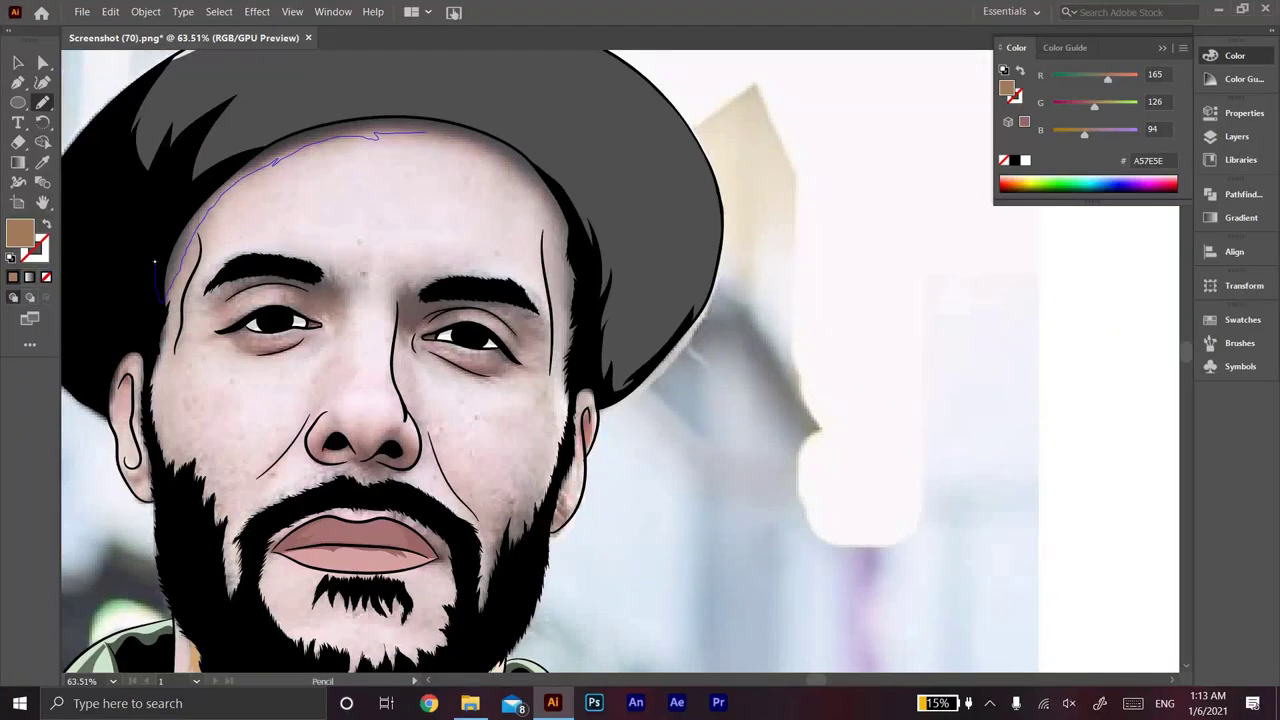
drag(410, 132, 507, 158)
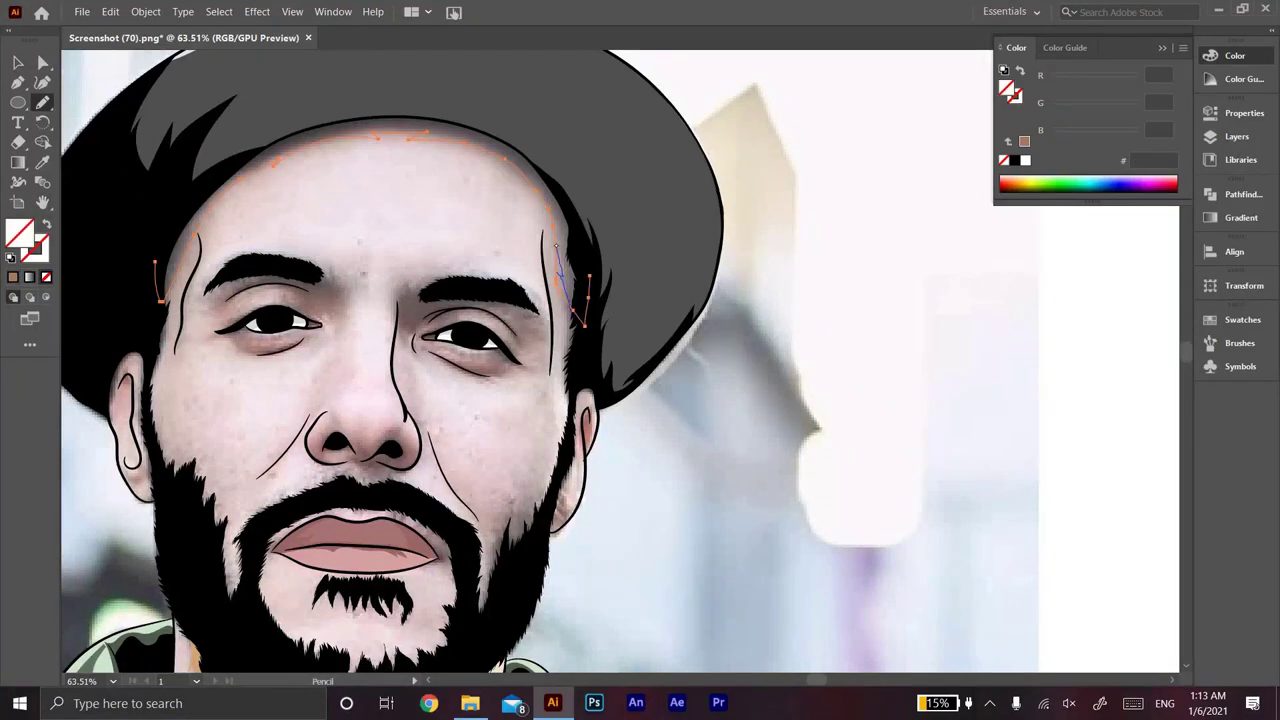
drag(751, 676, 726, 400)
ctrl+click(432, 487)
scroll(432, 487, up, 5)
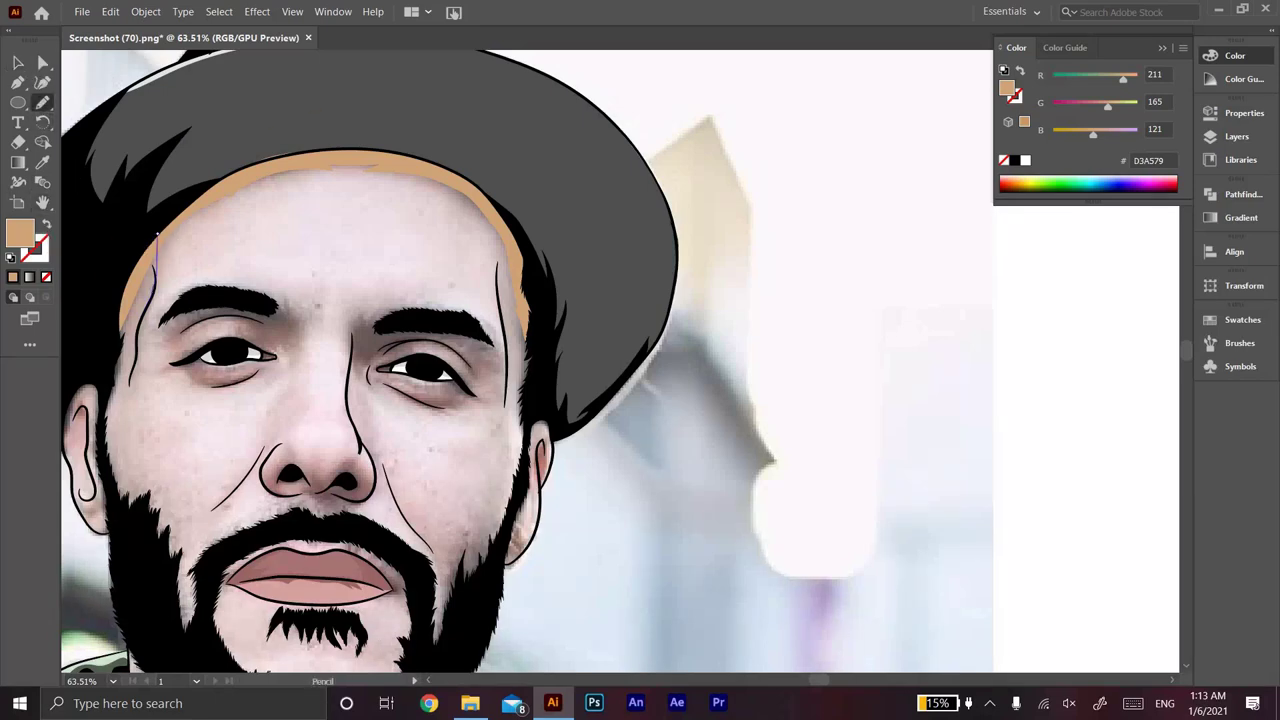
Step: Add tan DDAE87 shading down the left side of the face
drag(133, 440, 142, 492)
key(i)
click(330, 160)
key(v)
key(z)
alt+scroll(389, 149, down, 3)
Step: On a new layer, shade the right face edge under the hat with tan DDAE87
alt+scroll(389, 149, up, 2)
key(F7)
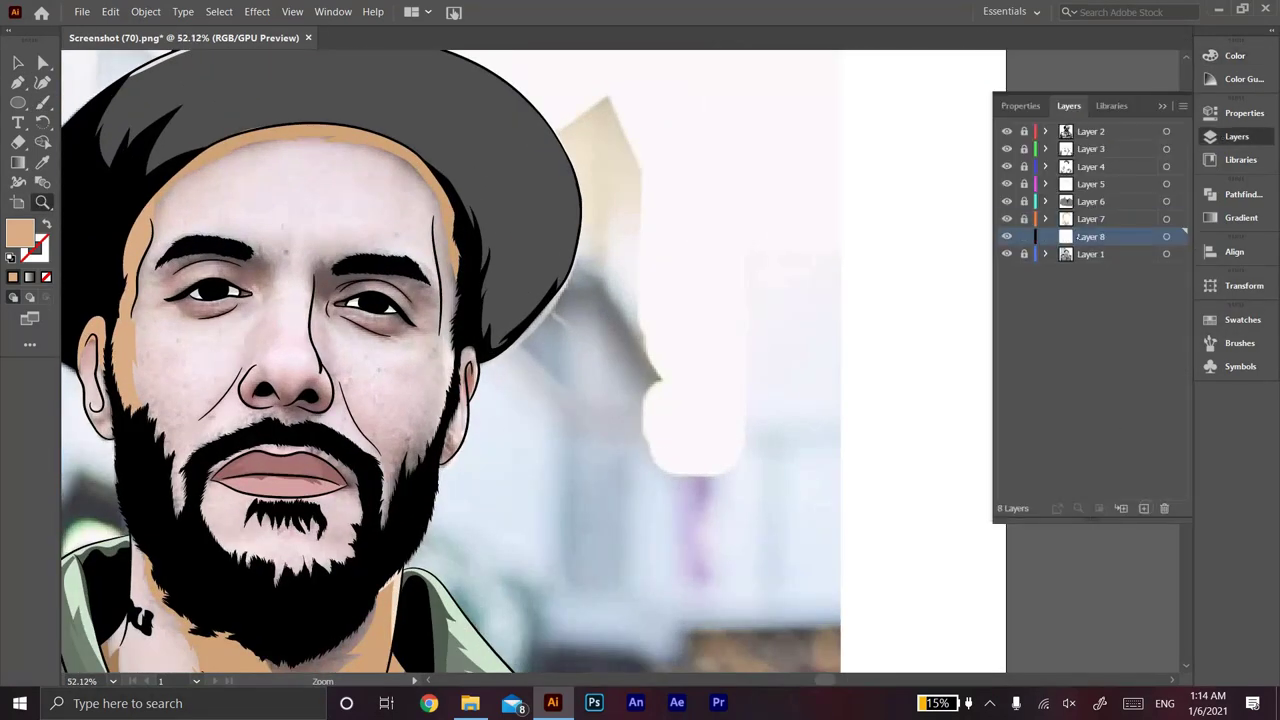
key(Escape)
drag(434, 214, 433, 232)
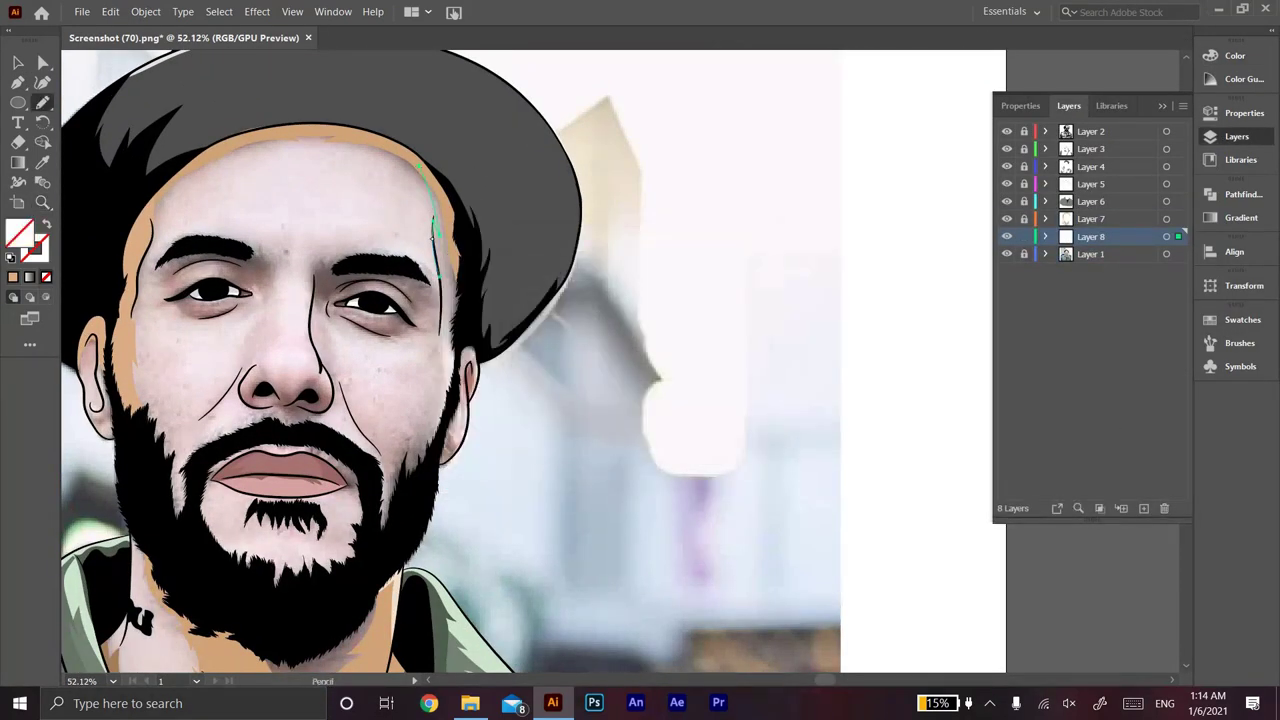
key(comma)
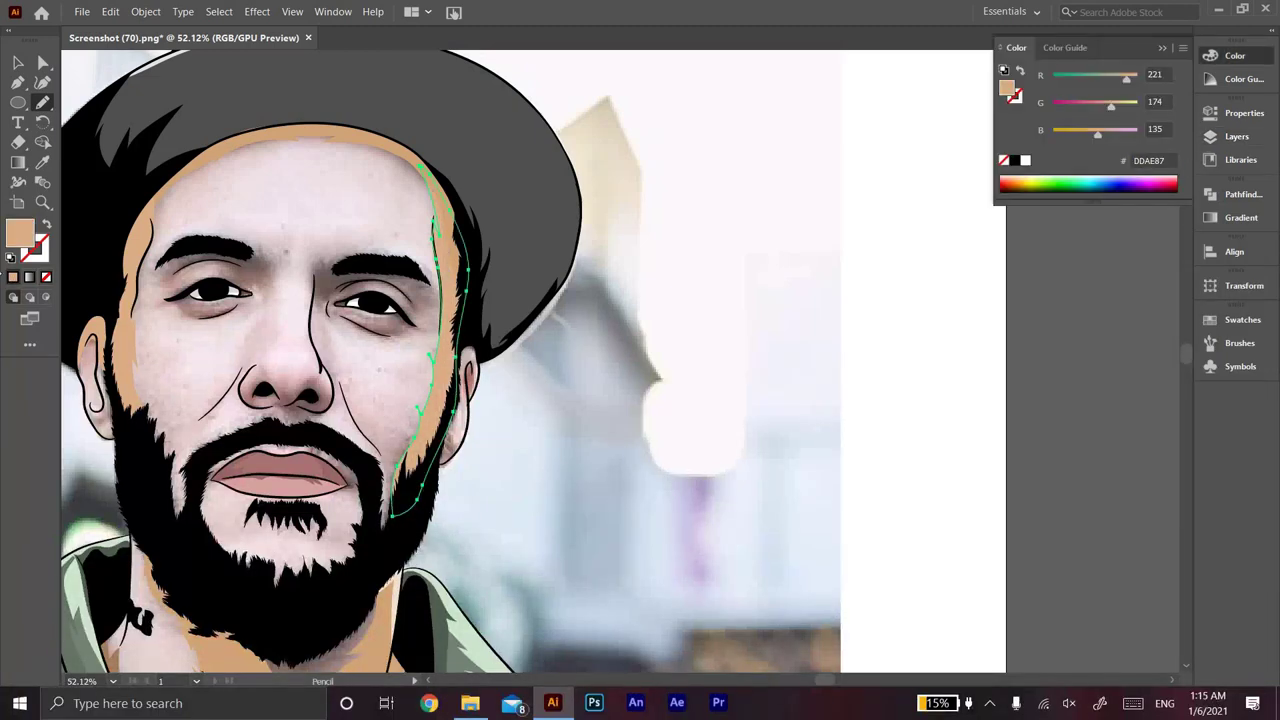
ctrl+click(337, 348)
Step: Add tan C4997C shading around the left brow and above the right eyelid
scroll(242, 272, up, 5)
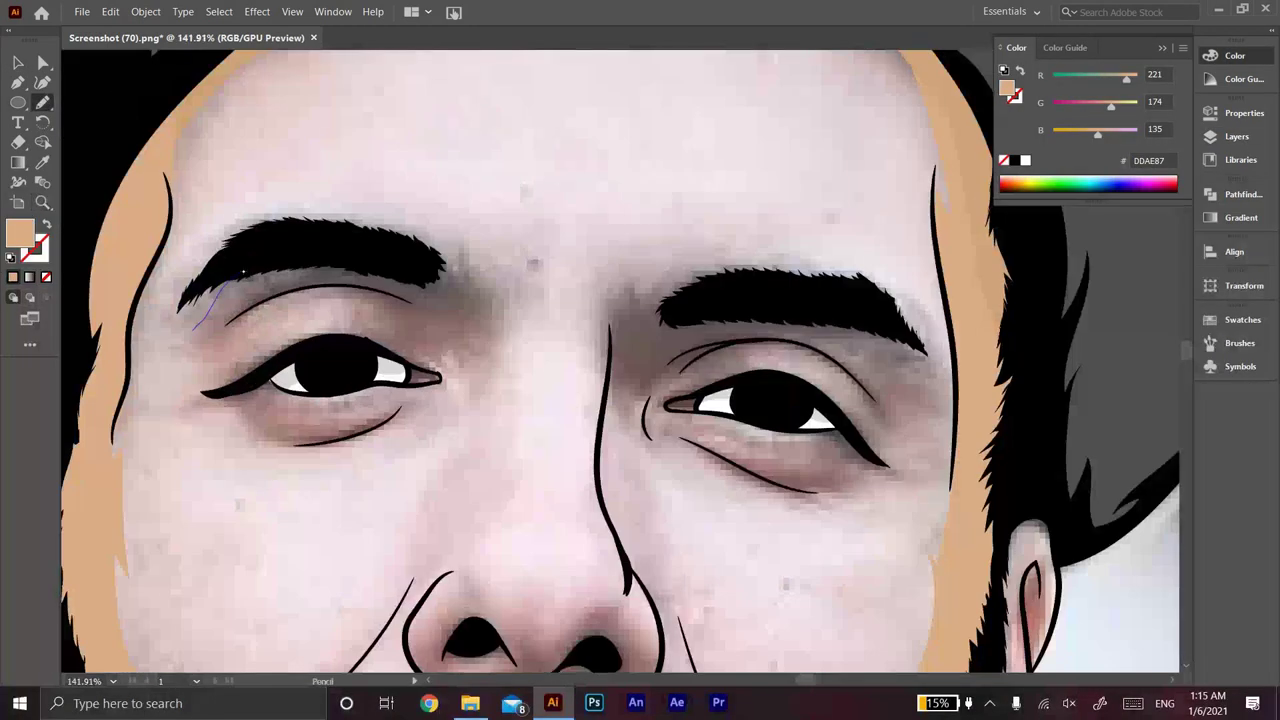
mouse_move(242, 272)
mouse_down()
mouse_move(350, 300)
mouse_move(280, 296)
mouse_up()
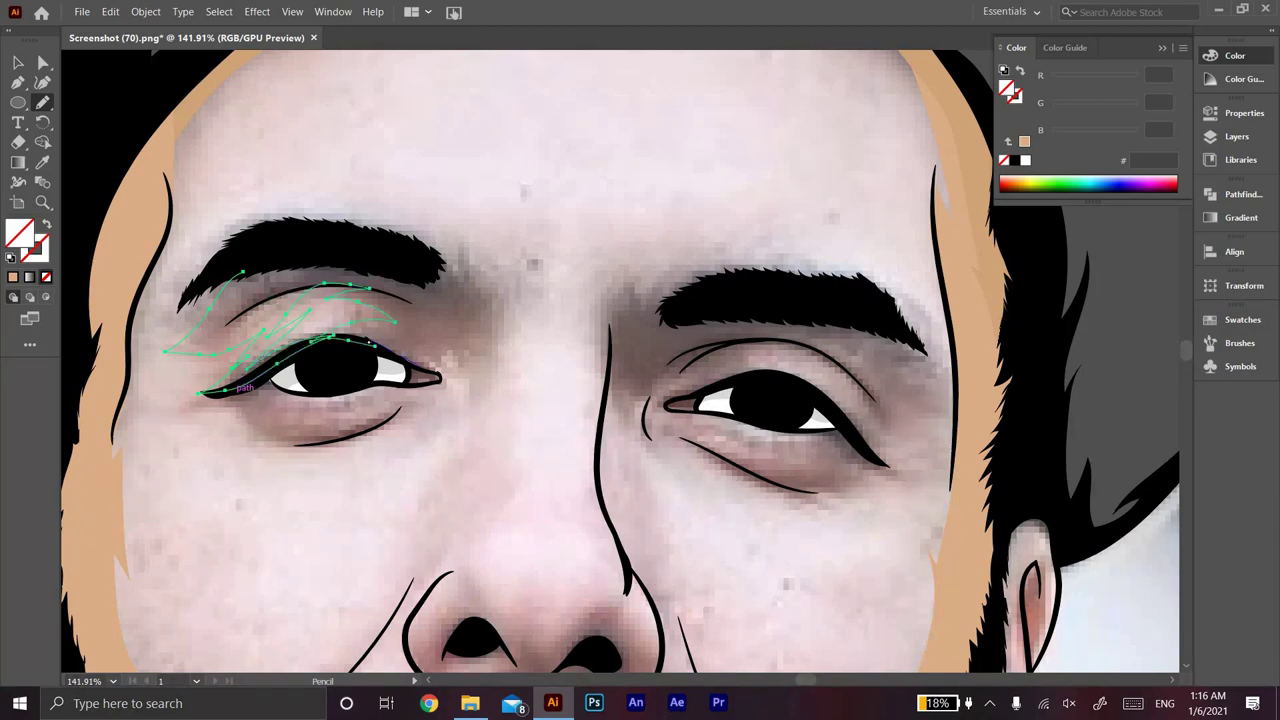
double_click(18, 232)
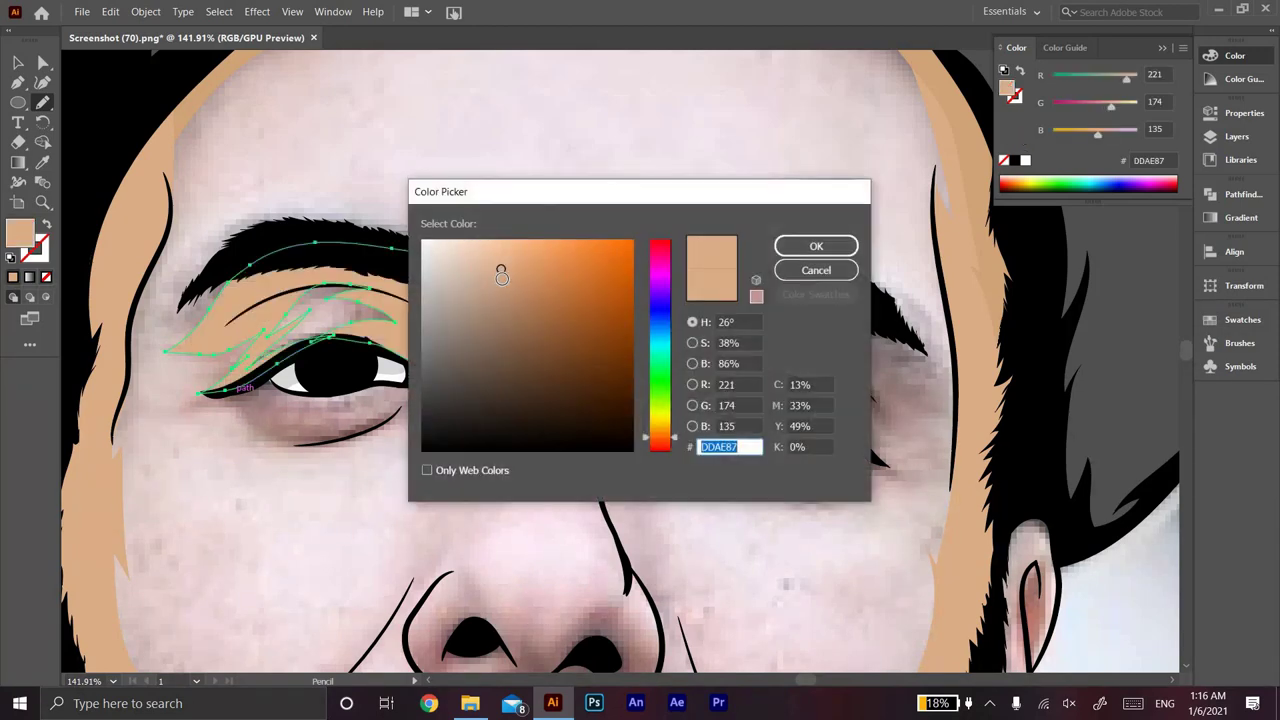
click(823, 246)
key(ctrl+shift+a)
drag(303, 165, 38, 60)
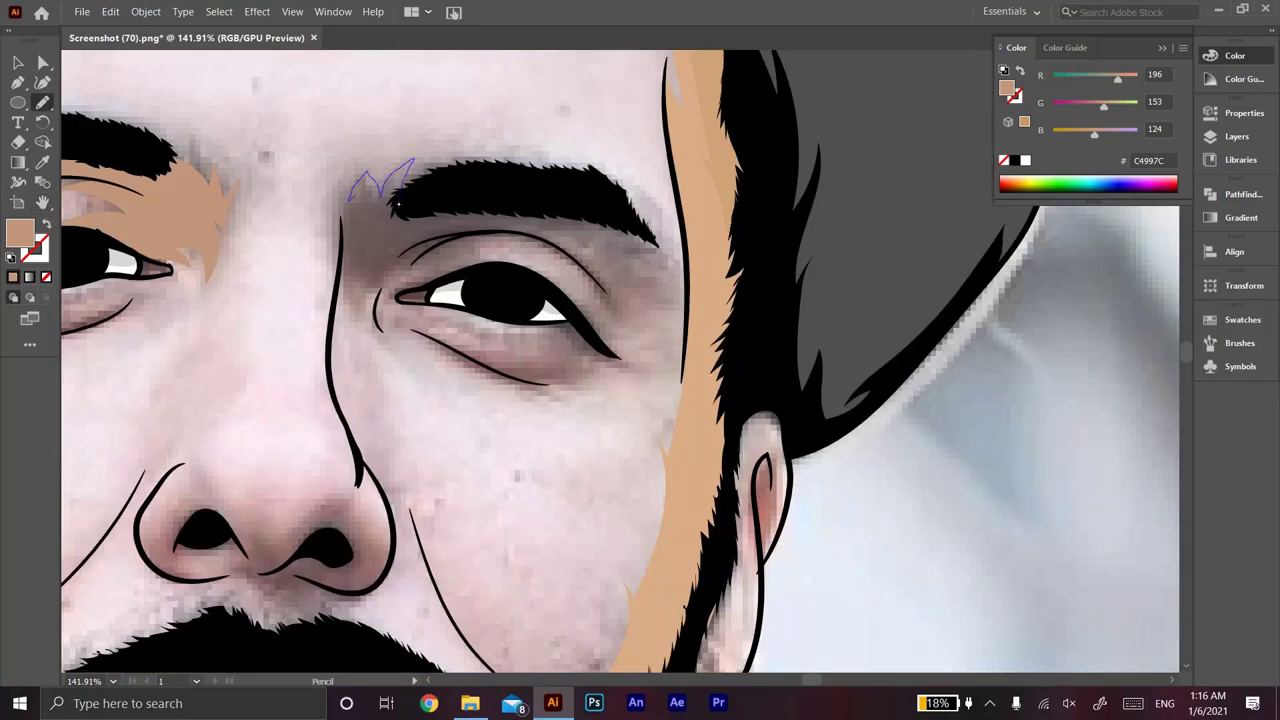
drag(397, 204, 594, 288)
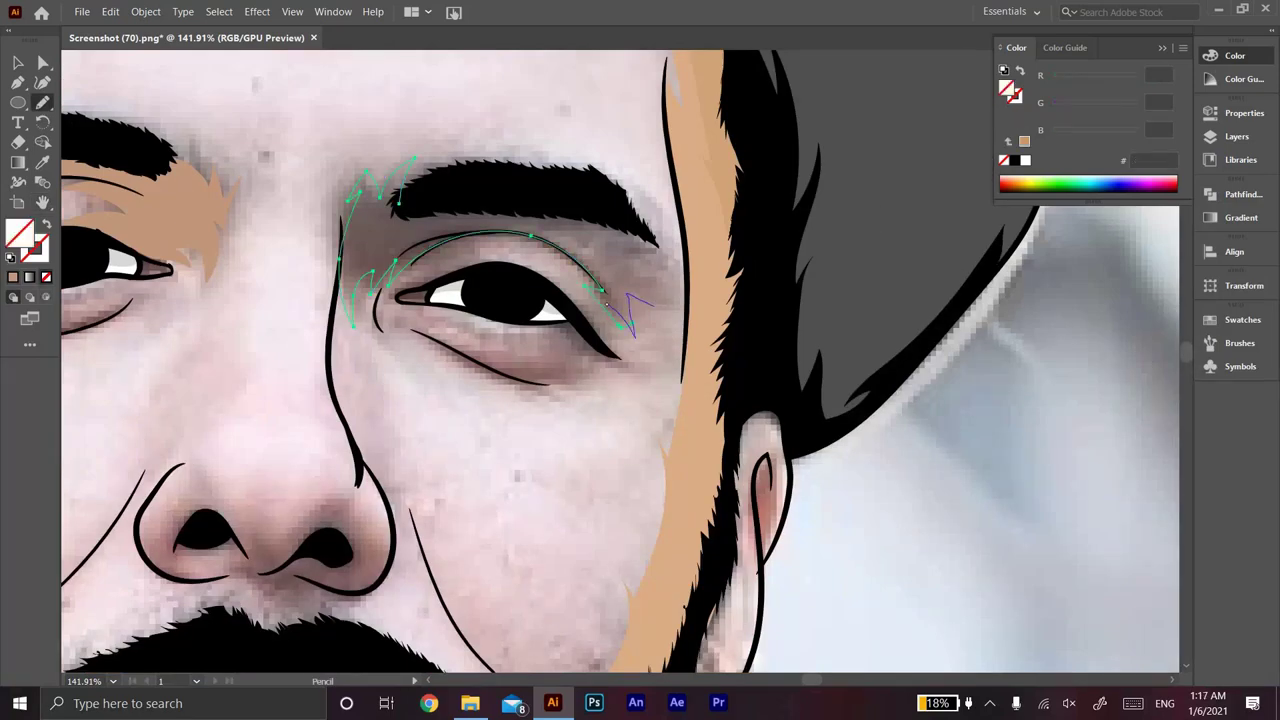
drag(633, 335, 630, 325)
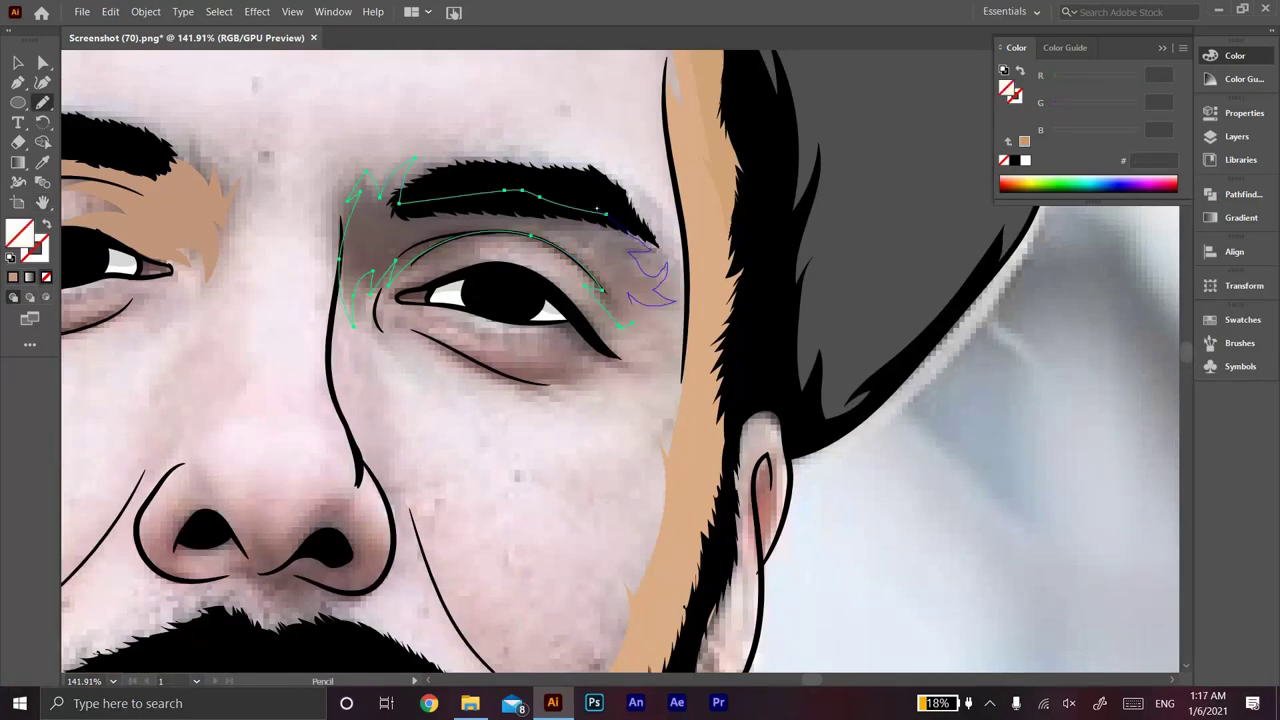
key(comma)
Step: Add tan shading under the right eye
drag(373, 310, 535, 355)
key(ctrl+minus)
key(ctrl+minus)
key(comma)
key(ctrl+shift+a)
key(z)
alt+click(649, 404)
drag(649, 404, 440, 295)
Step: Shade the nose tip and nostrils in tan
key(n)
drag(340, 318, 400, 390)
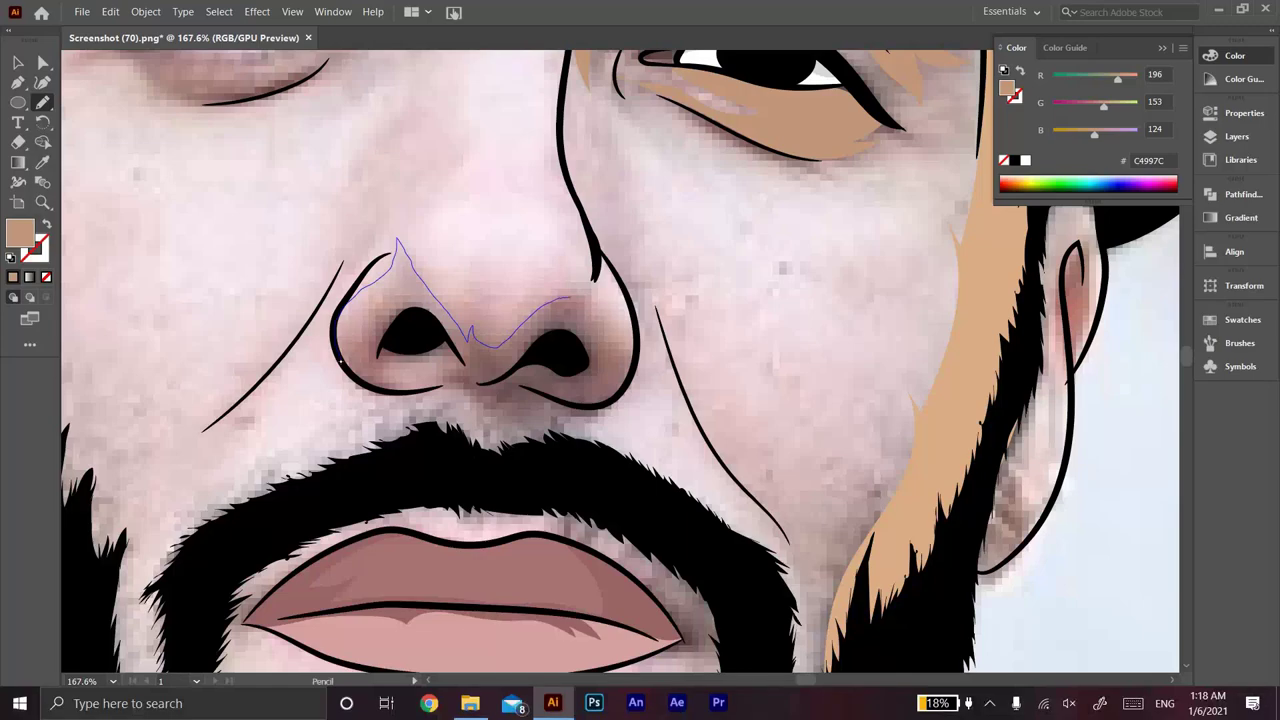
key(comma)
key(ctrl+shift+a)
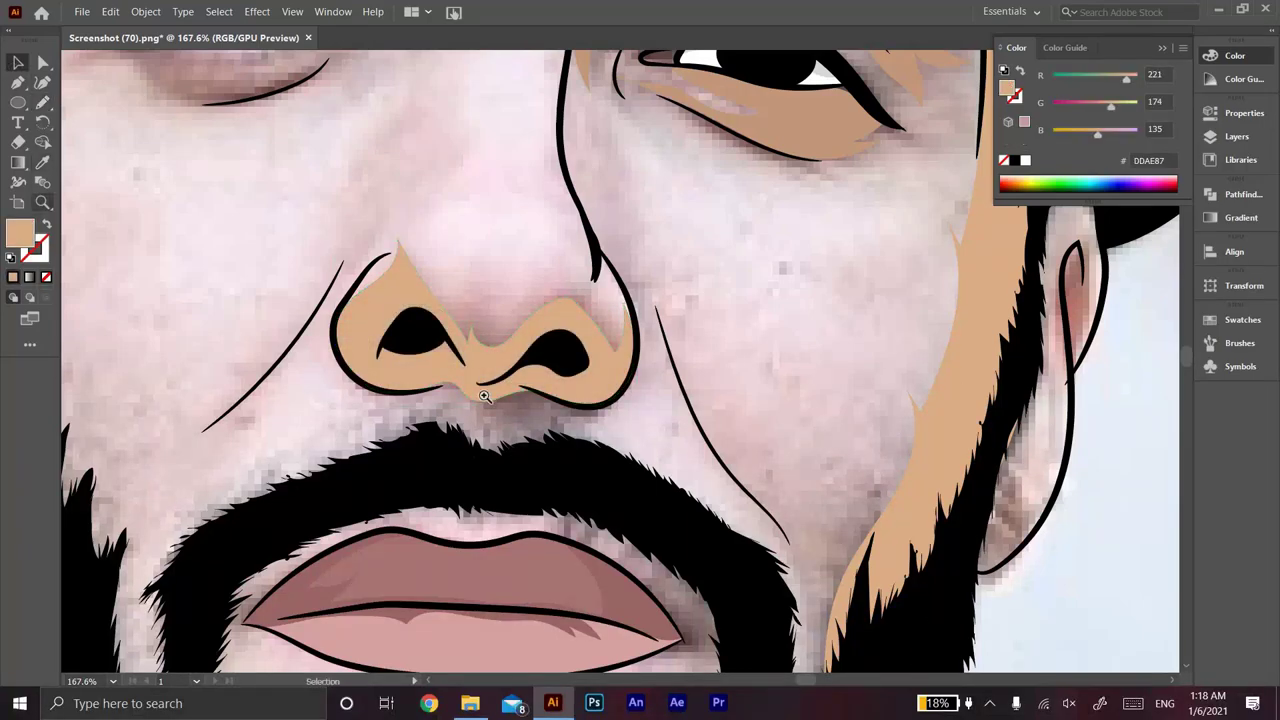
key(ctrl+0)
key(z)
Step: Add a tan neck shading shape and send it behind the beard
drag(500, 443, 943, 602)
key(ctrl+shift+a)
drag(673, 404, 706, 522)
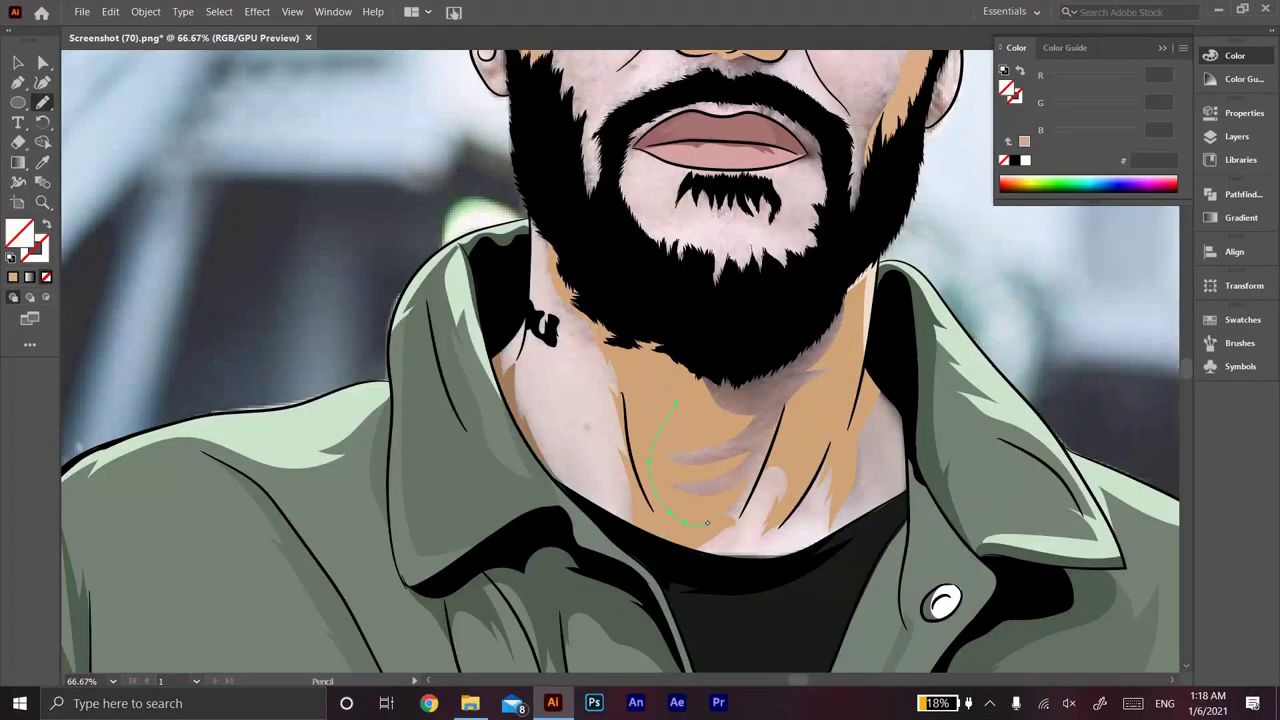
key(comma)
key(ctrl+bracketleft)
key(ctrl+0)
key(i)
key(ctrl+shift+a)
key(ctrl+0)
key(z)
Step: Add tan shading under the left eye
drag(337, 335, 520, 340)
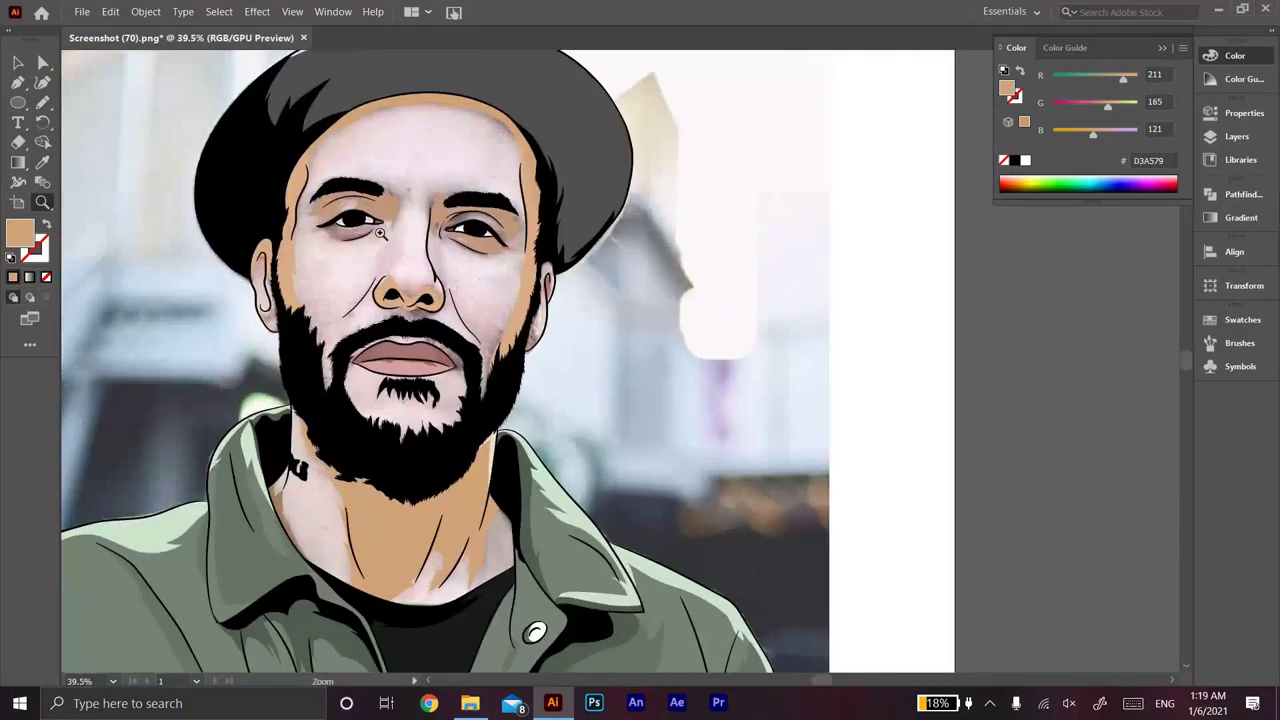
key(n)
key(ctrl+shift+a)
key(z)
alt+click(463, 370)
Step: Add a new layer for the base skin and trace its outline up around the ear
alt+click(463, 370)
scroll(463, 370, up, 1)
key(F7)
key(n)
scroll(460, 350, up, 1)
scroll(455, 330, up, 1)
scroll(463, 340, up, 2)
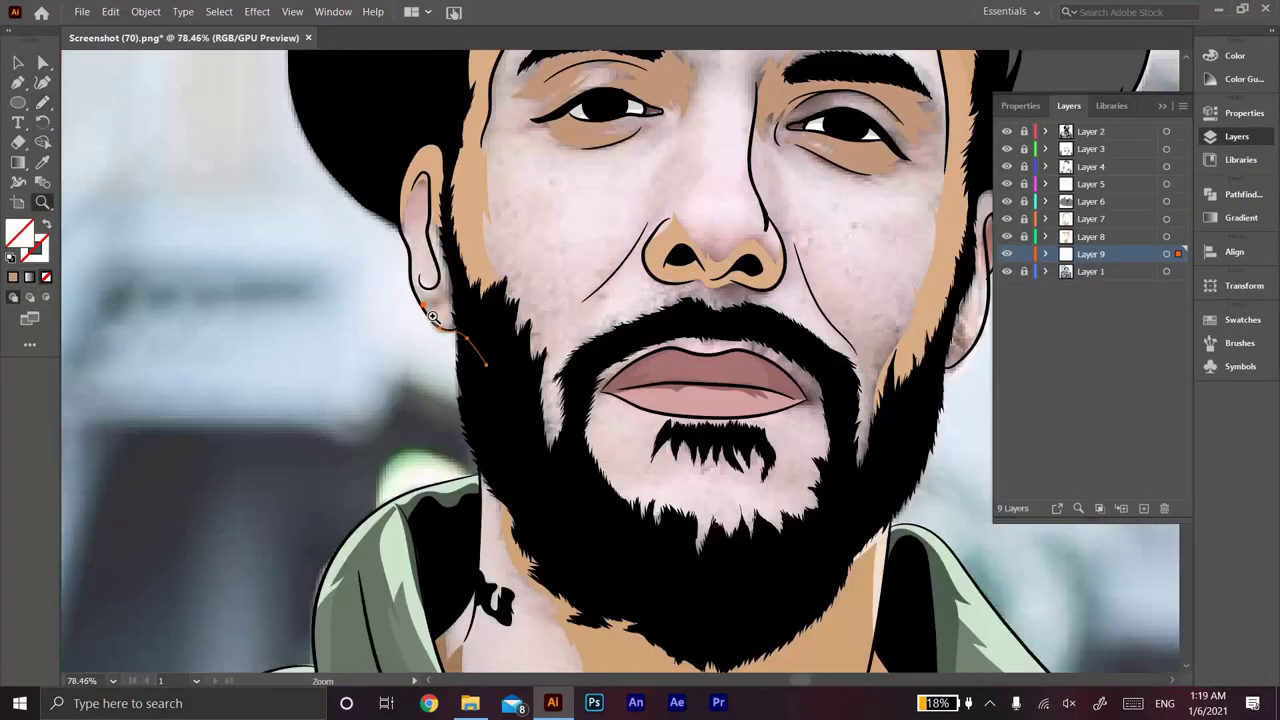
scroll(463, 340, up, 2)
drag(430, 305, 414, 235)
scroll(440, 300, down, 2)
Step: Continue the peach skin outline along the hat edge and around the head and beard
drag(515, 410, 310, 500)
drag(270, 218, 770, 306)
drag(268, 491, 193, 211)
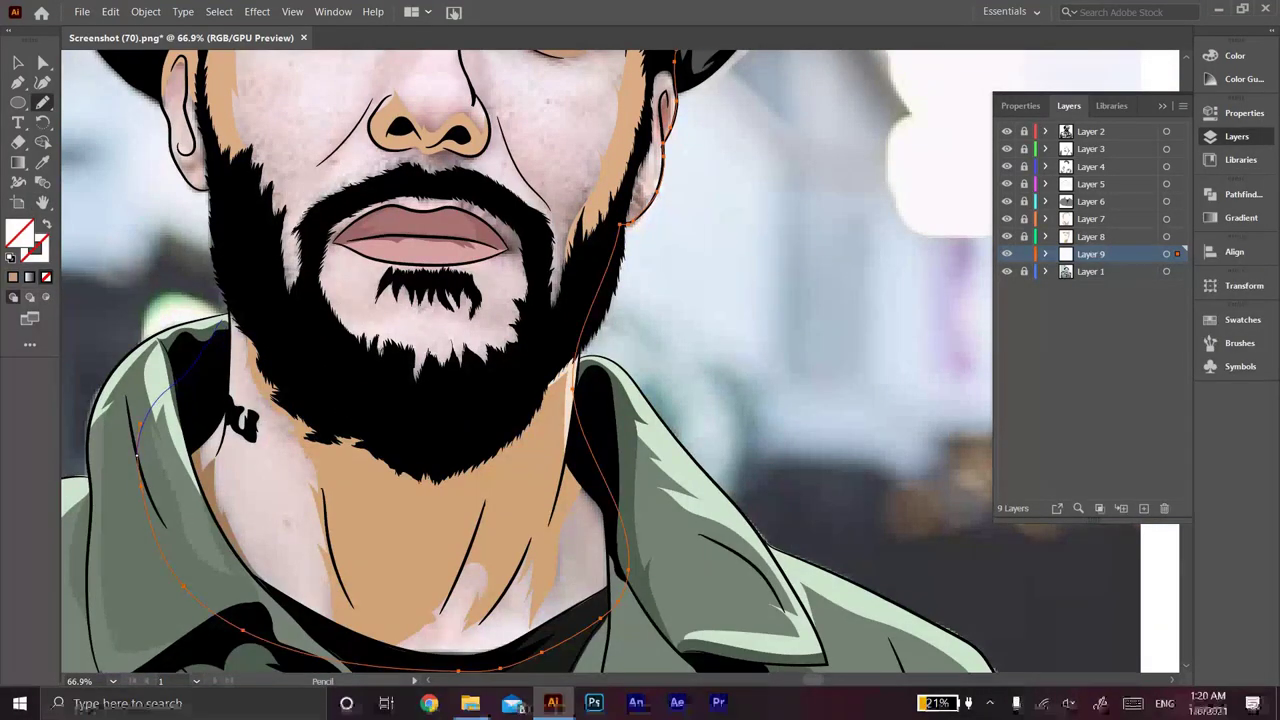
key(ctrl+s)
key(Escape)
scroll(600, 360, up, 5)
scroll(600, 360, left, 1)
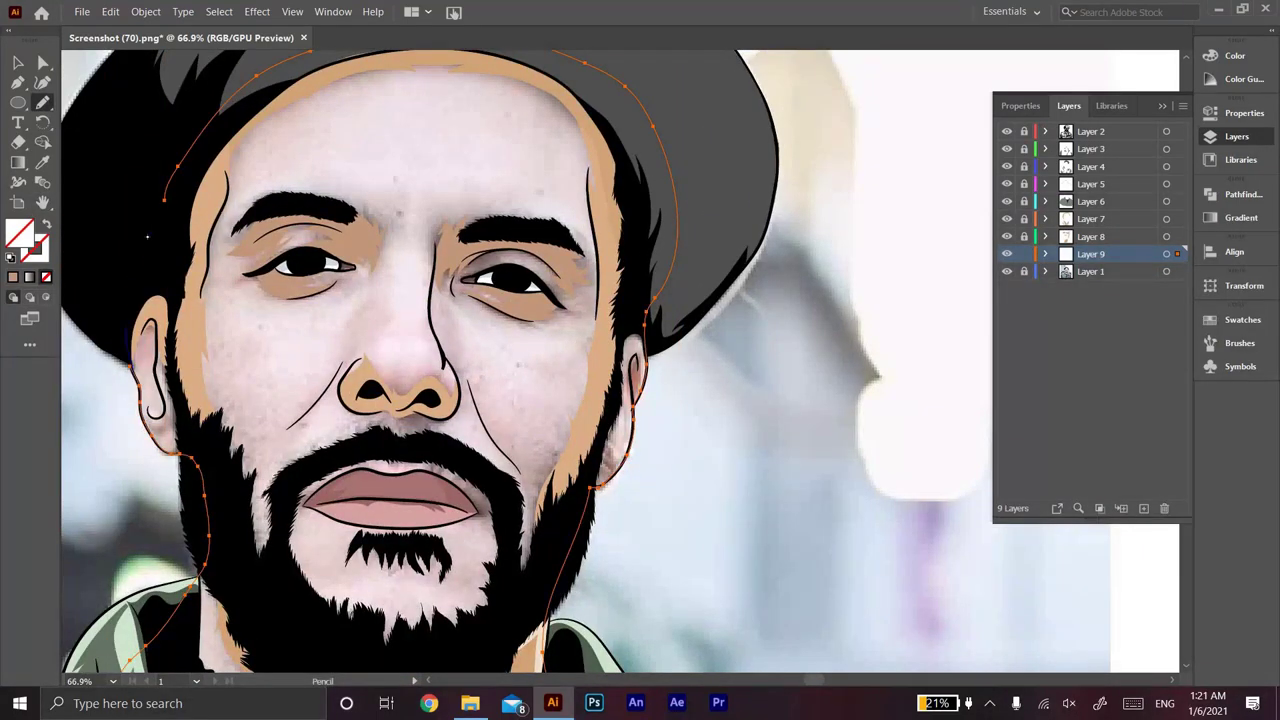
scroll(171, 458, up, 5)
scroll(171, 458, up, 5)
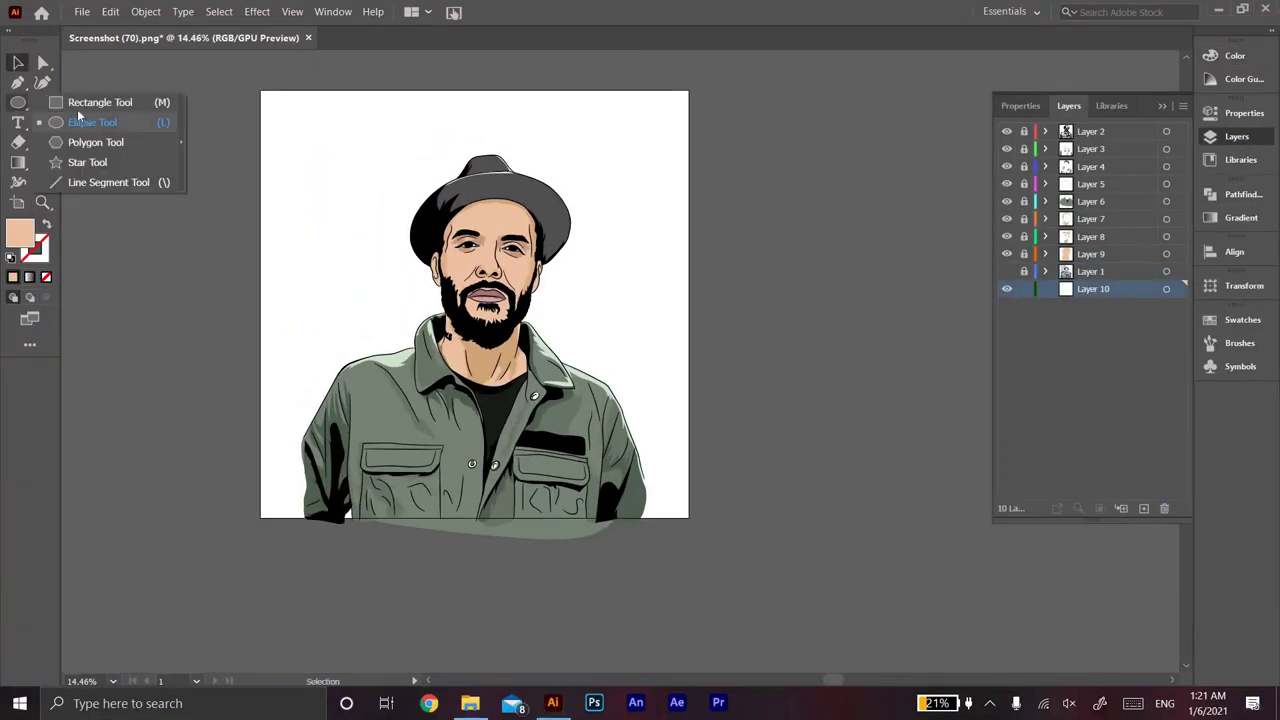
Step: Set the background rectangle's fill to blue-grey #839BAA
double_click(20, 233)
click(660, 331)
drag(471, 343, 474, 309)
key(Return)
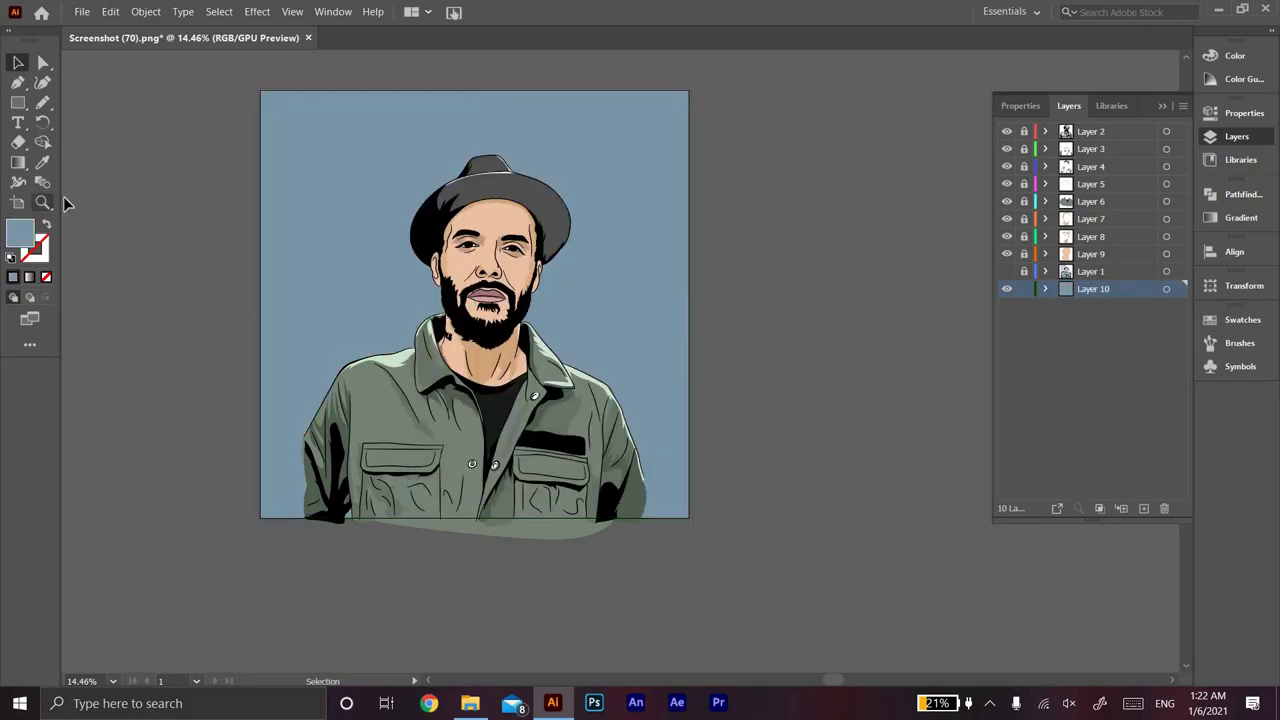
Step: Zoom in on the portrait to review the coloured face and shirt
click(110, 11)
drag(87, 20, 274, 214)
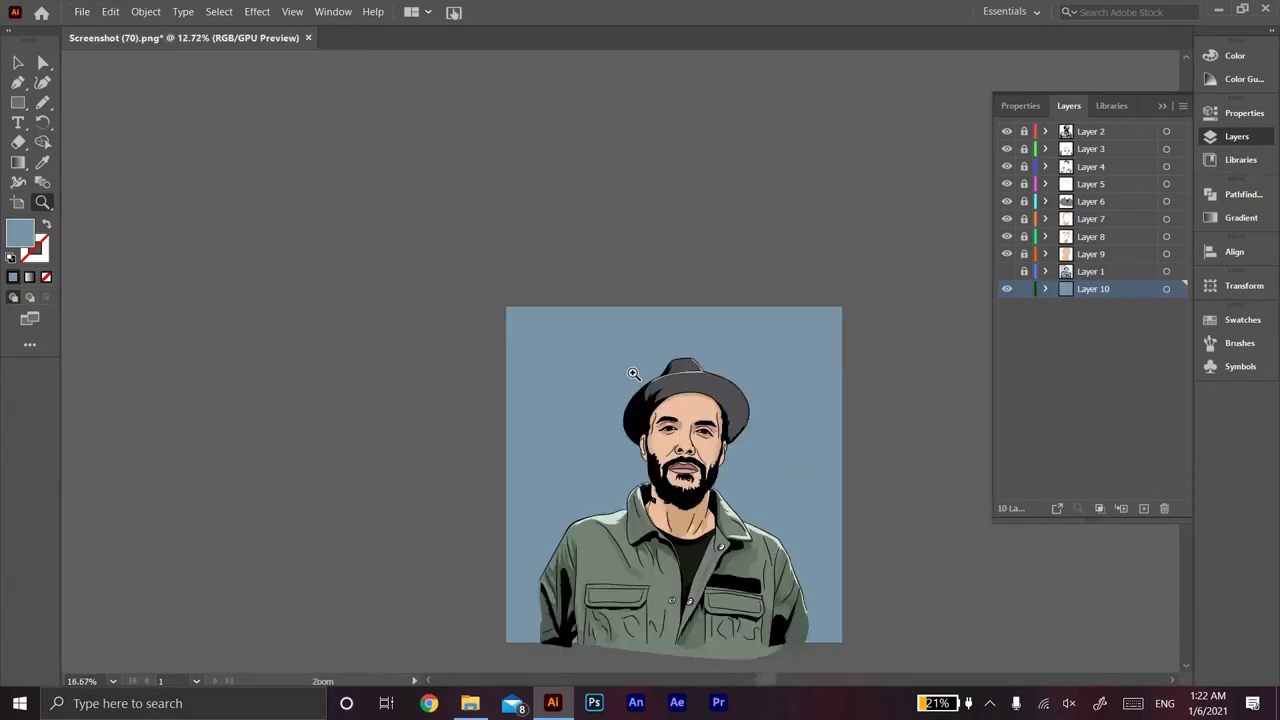
scroll(689, 329, up, 2)
scroll(438, 343, up, 2)
drag(314, 486, 438, 343)
scroll(438, 343, down, 3)
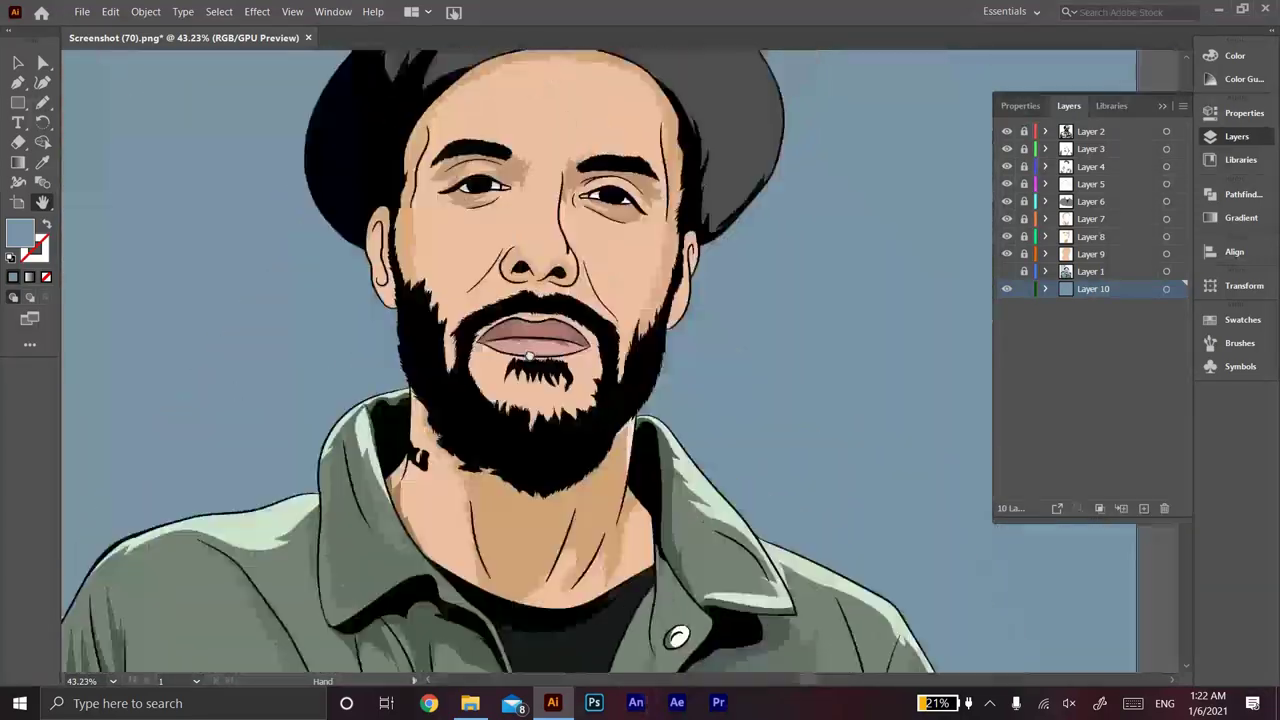